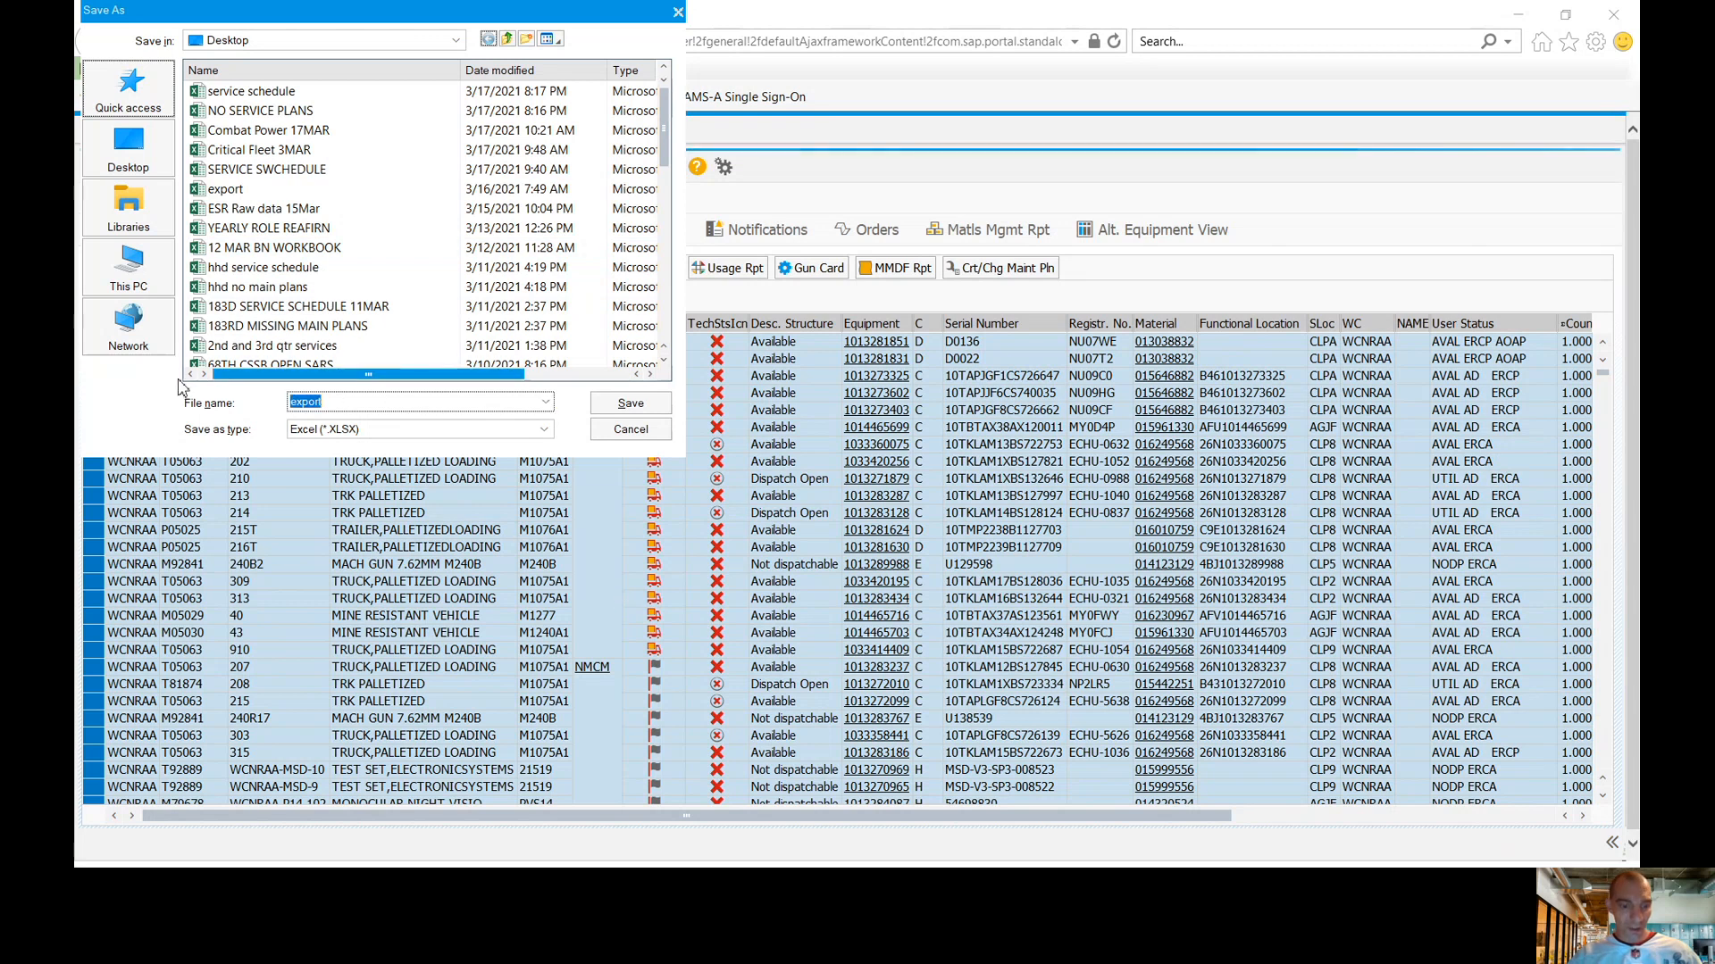
{"action": "key", "text": "BackSpace"}
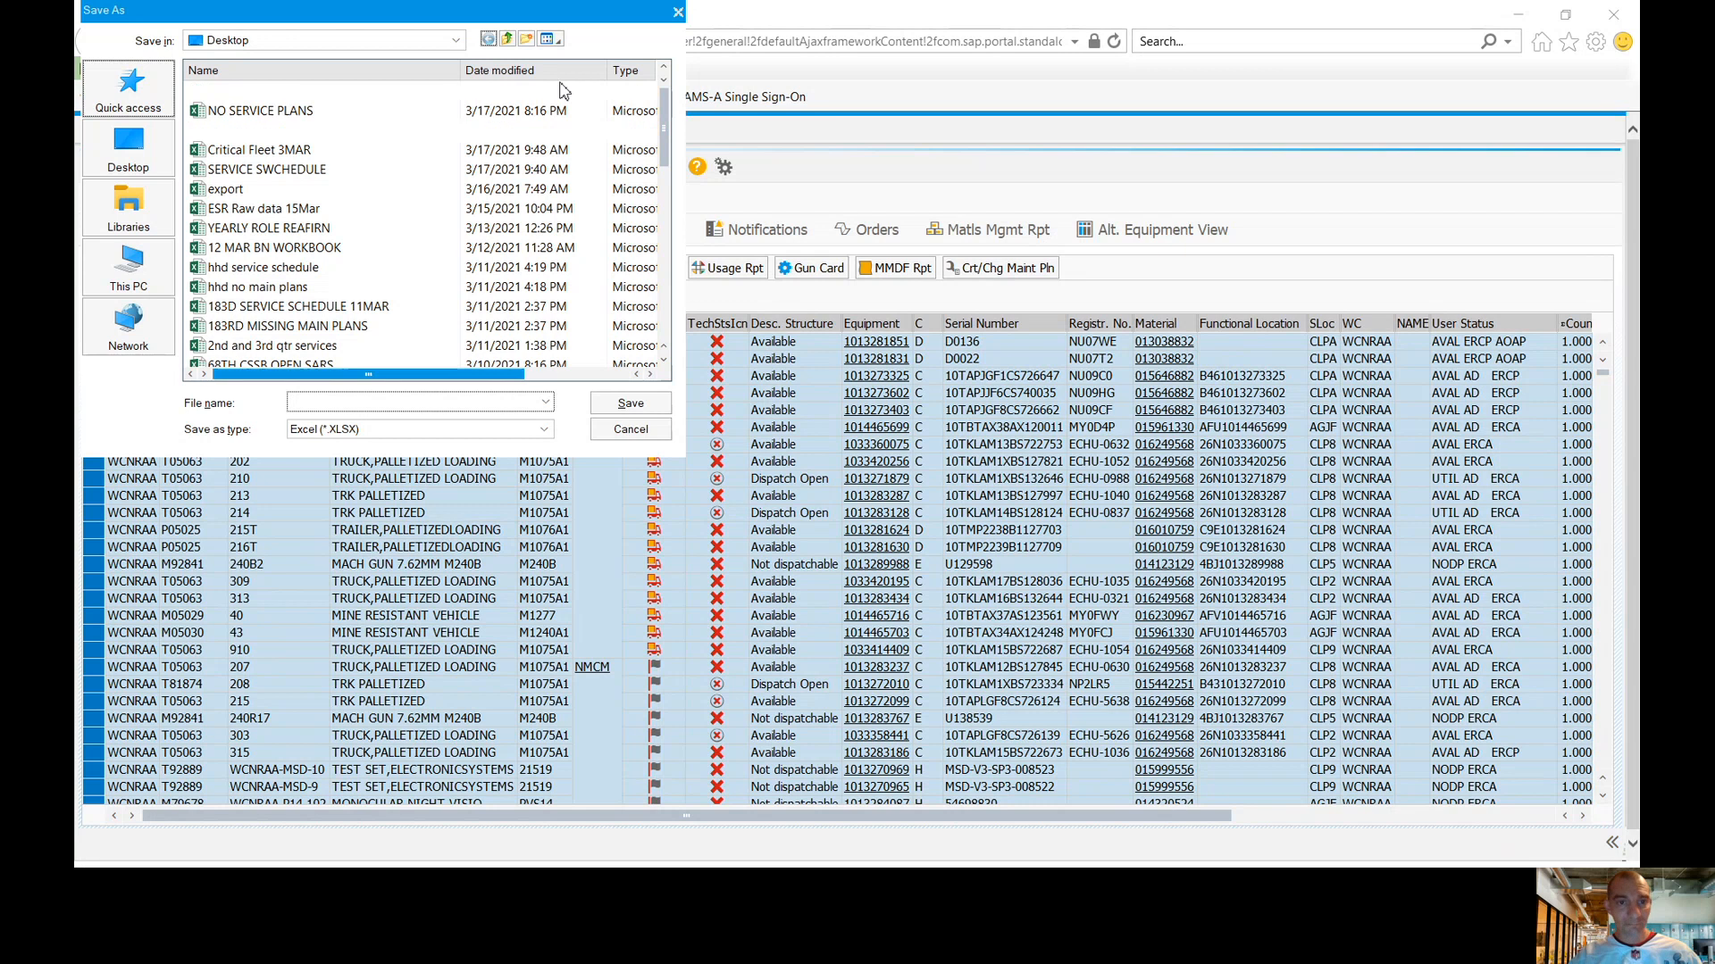
{"action": "left_click", "coordinate": [630, 430]}
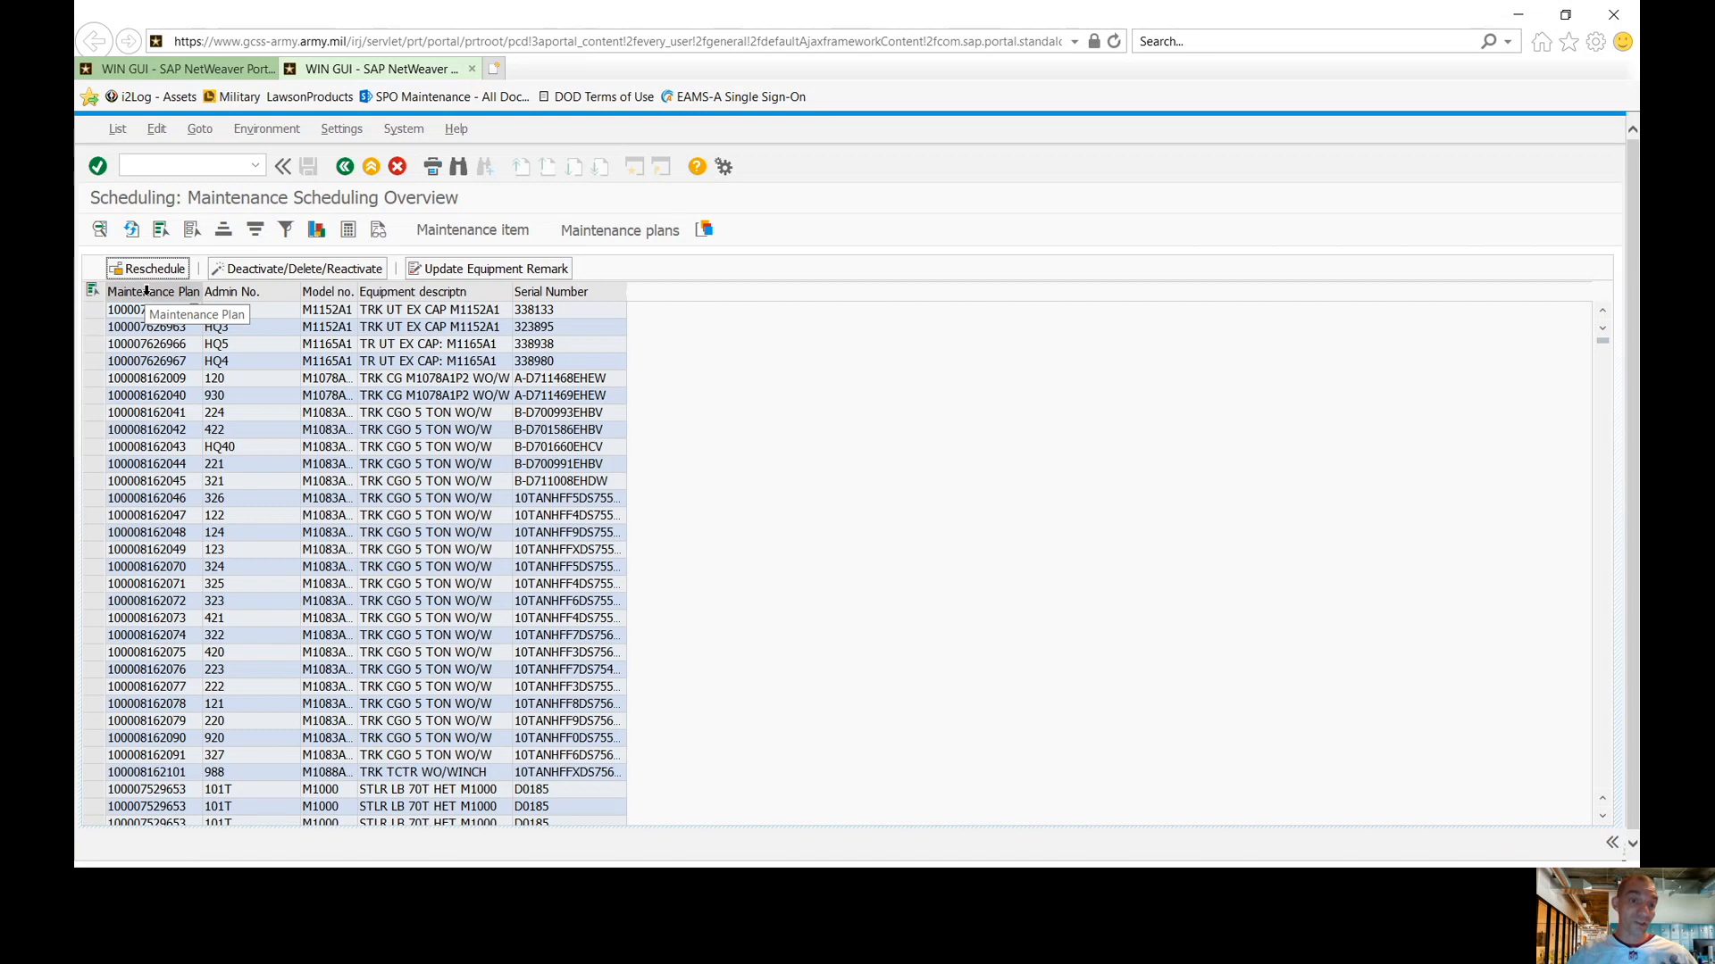
{"action": "left_click", "coordinate": [341, 129]}
{"action": "mouse_move", "coordinate": [382, 173]}
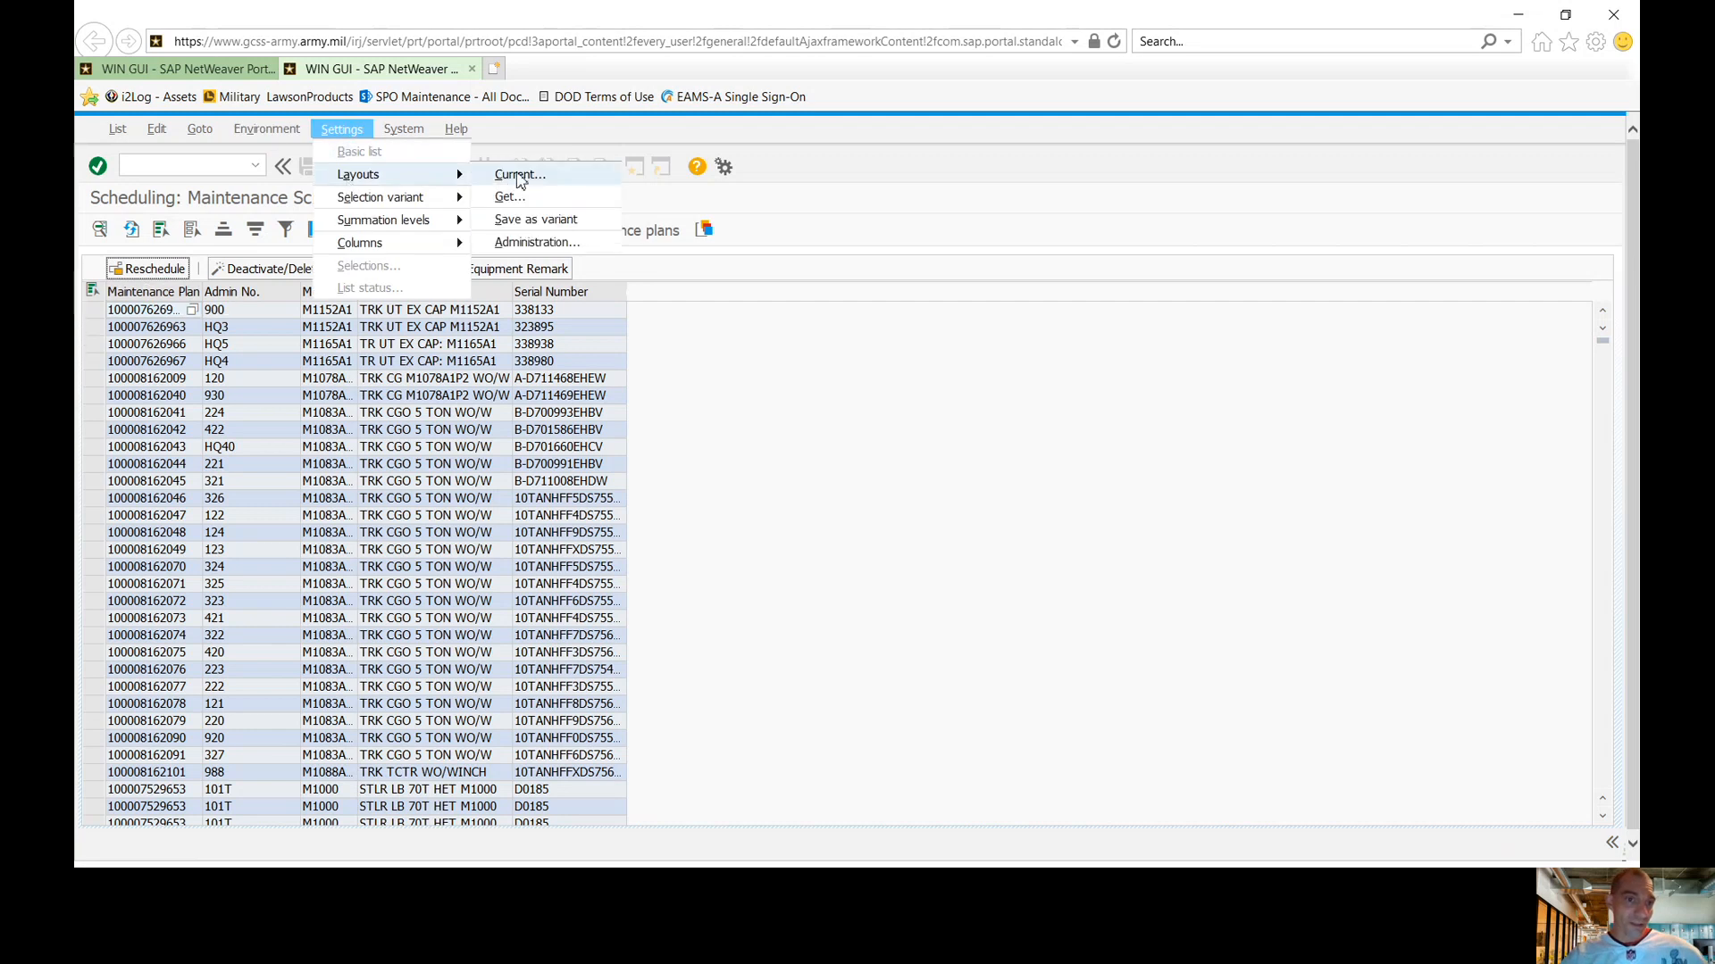
{"action": "left_click", "coordinate": [843, 470]}
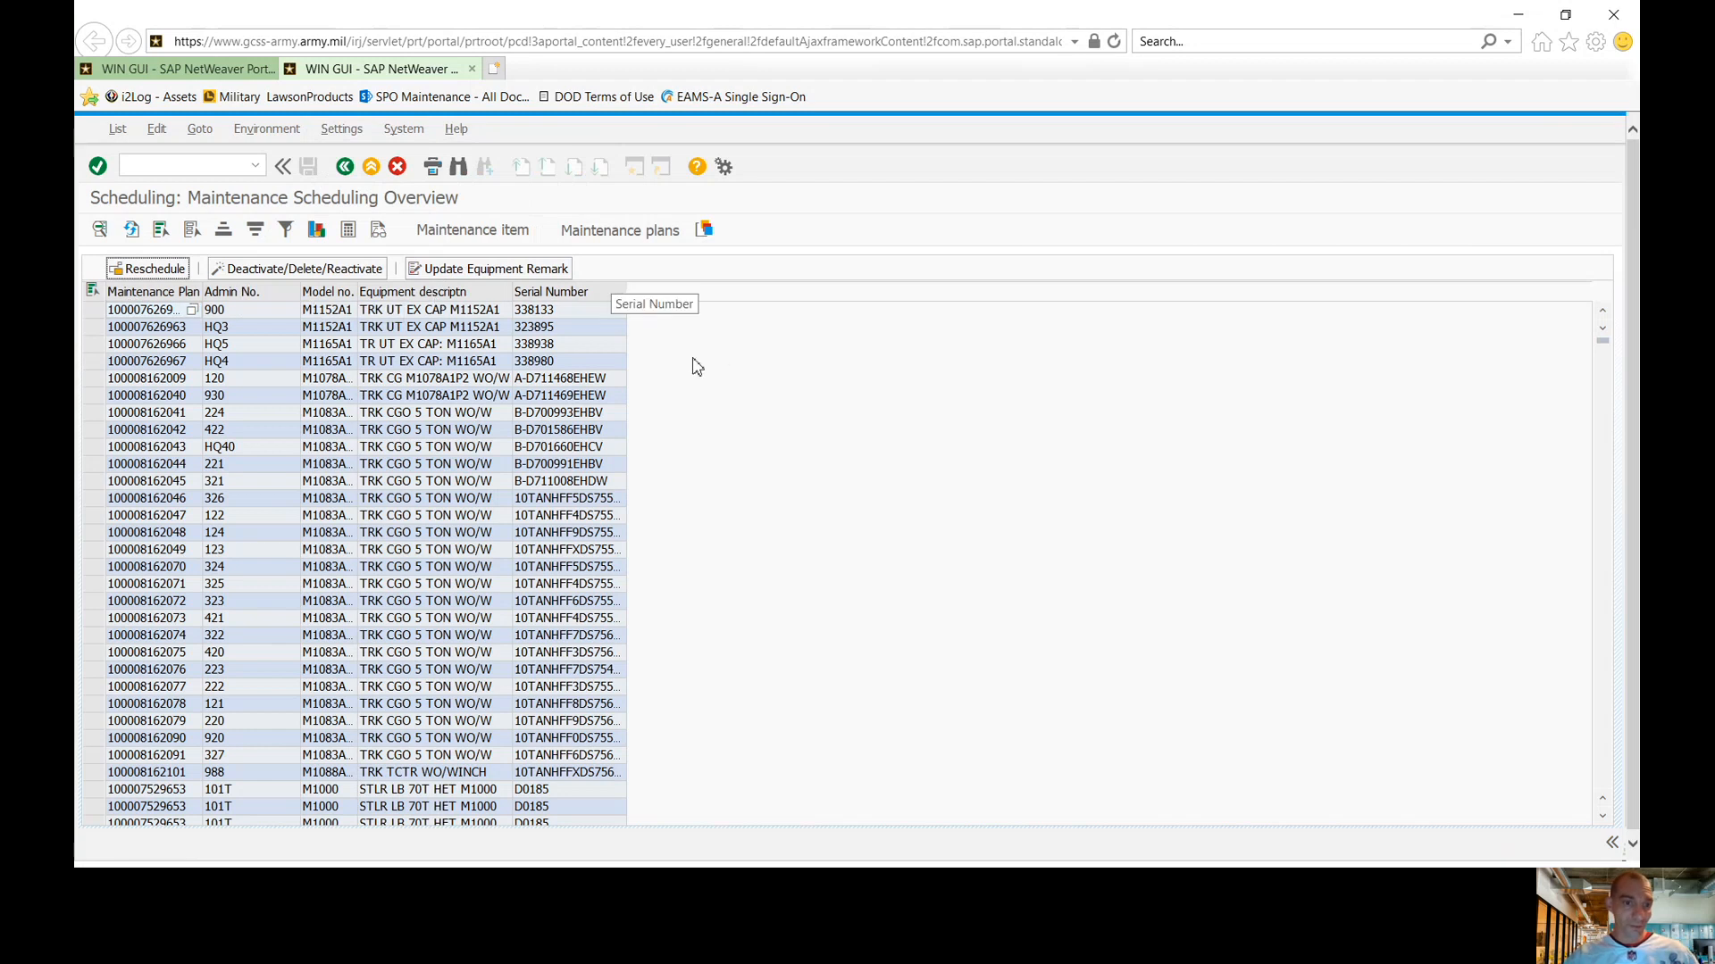
Select every row of the maintenance scheduling list and switch to the NO SERVICE PLANS workbook in Excel
{"action": "left_click", "coordinate": [93, 291]}
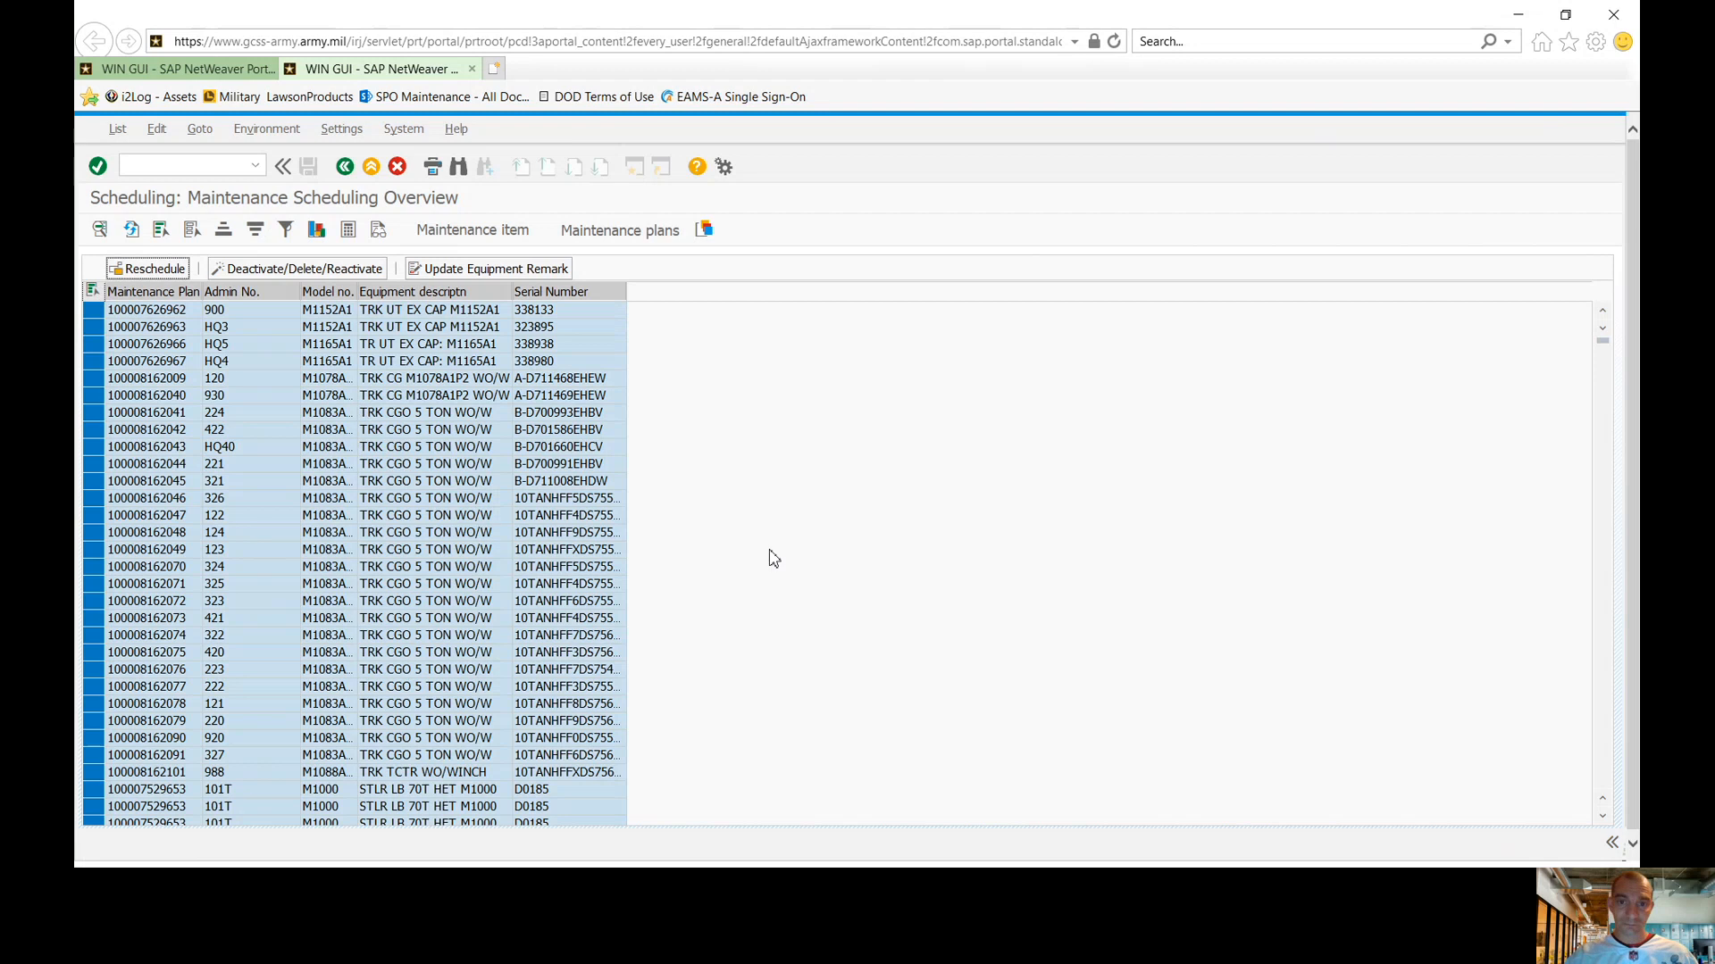
{"action": "left_click", "coordinate": [718, 855]}
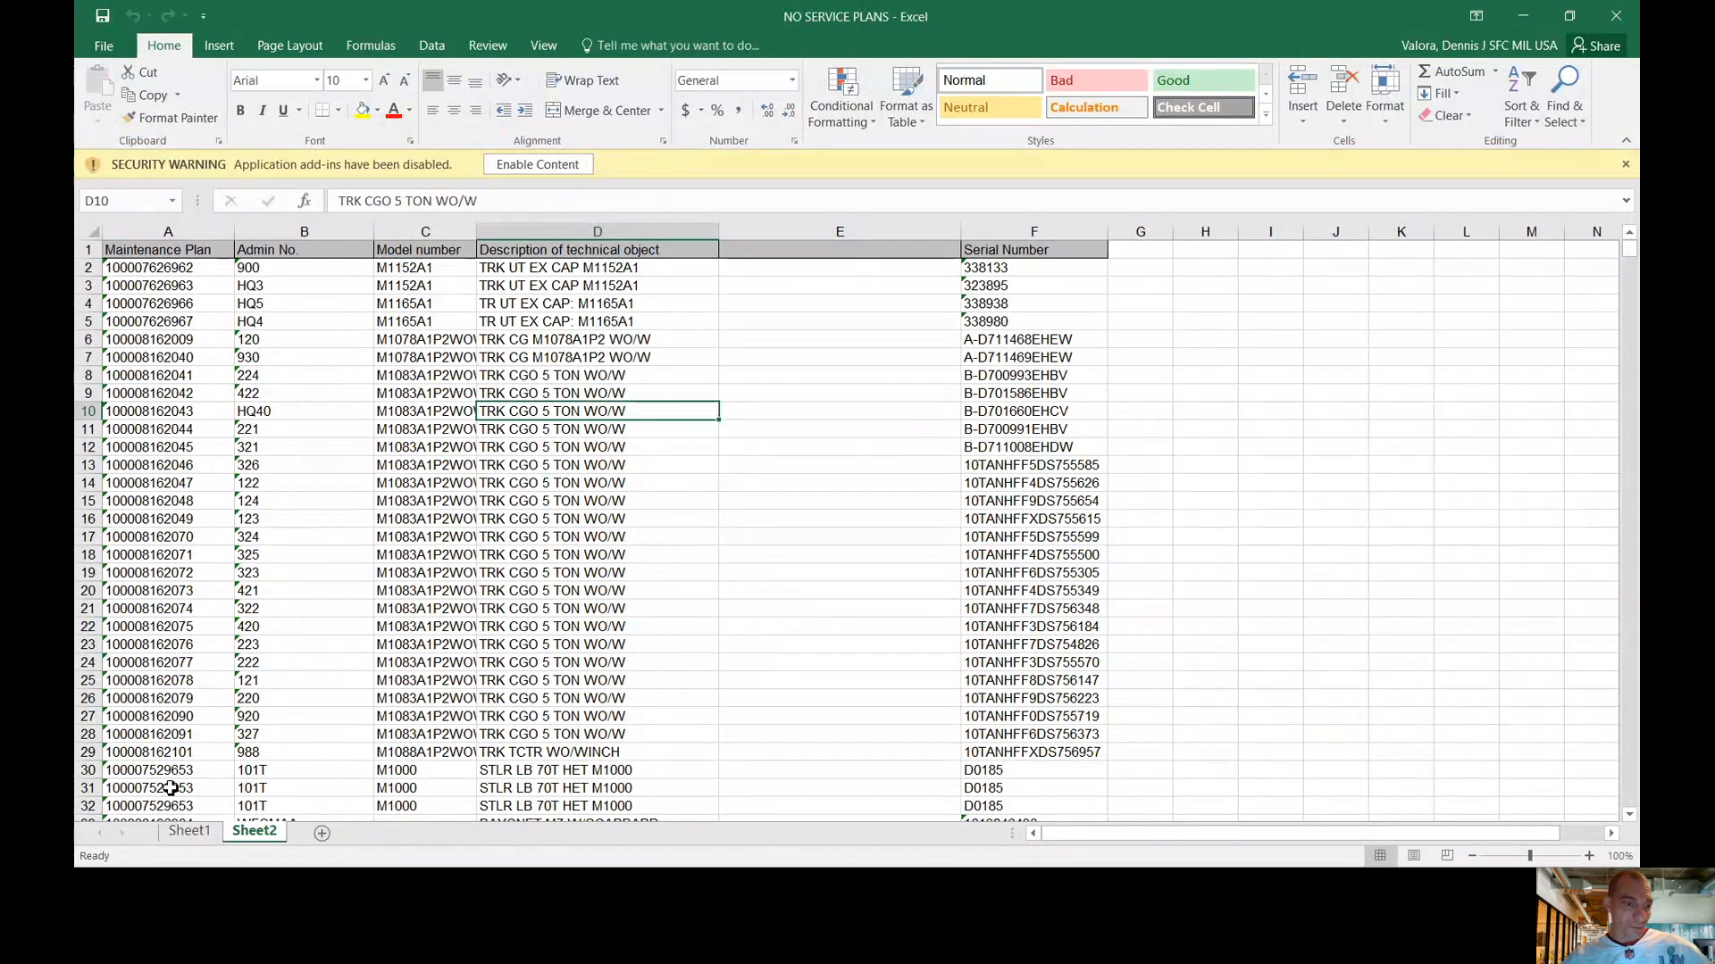
Delete the Unit Identification Code column from Sheet1
{"action": "left_click", "coordinate": [197, 834]}
{"action": "left_click", "coordinate": [392, 409]}
{"action": "scroll", "coordinate": [390, 405], "scroll_direction": "up", "scroll_amount": 10}
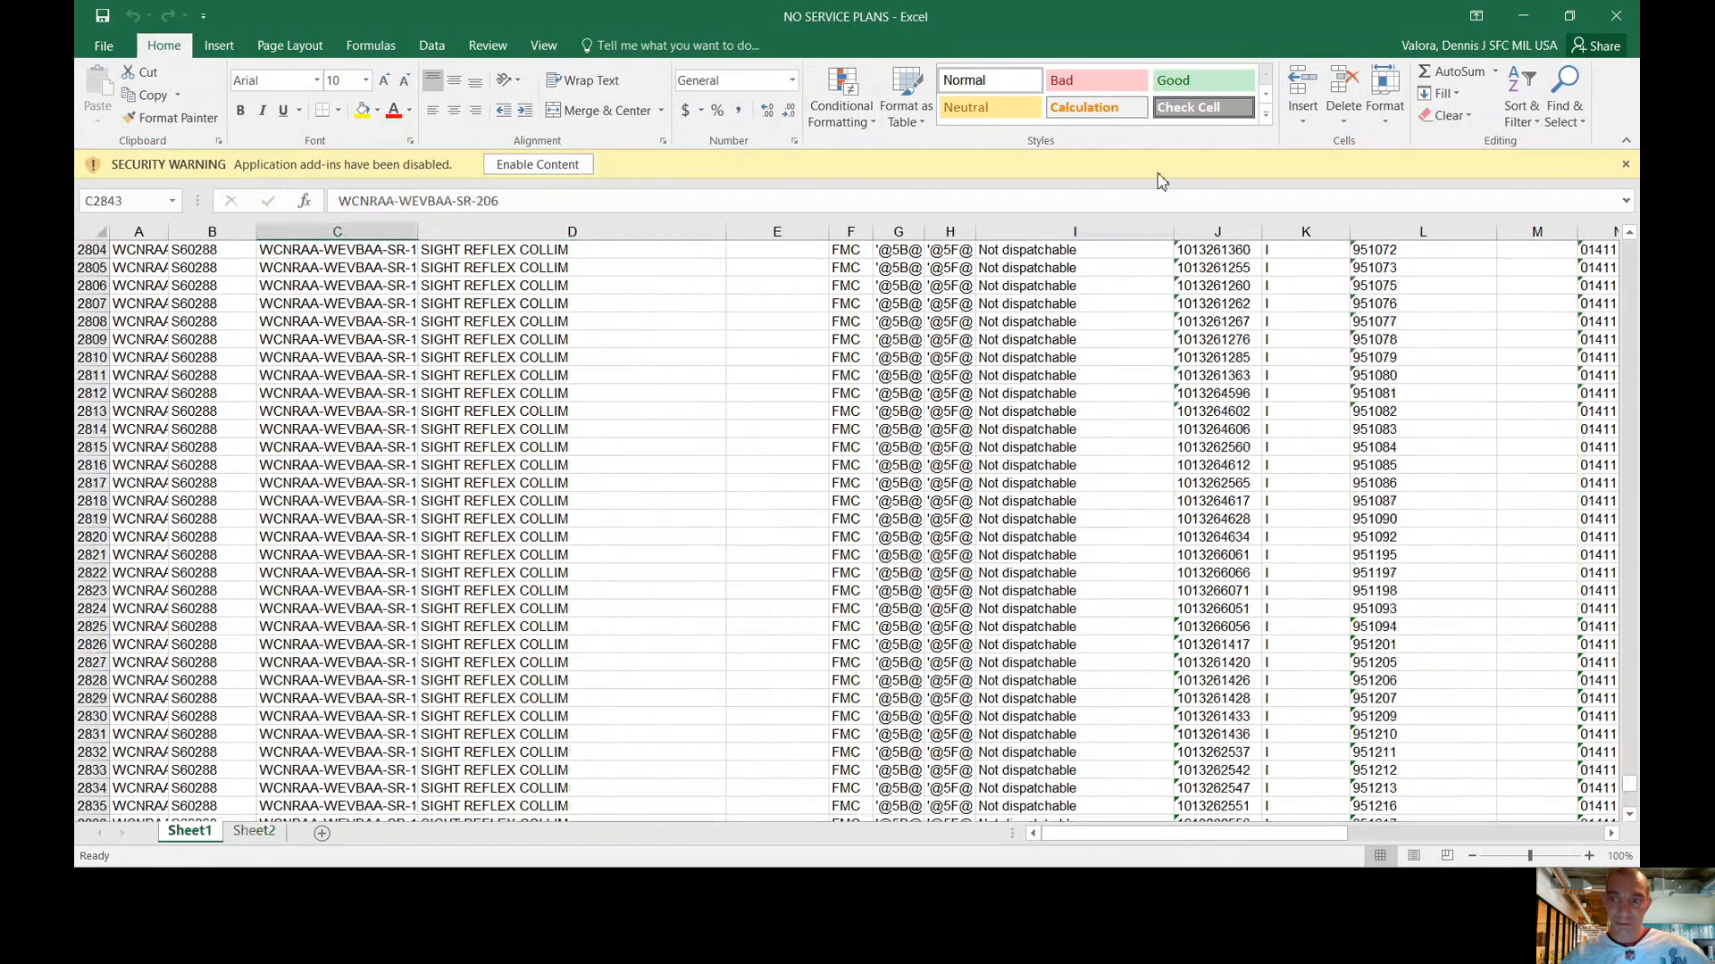
{"action": "left_click", "coordinate": [1632, 324]}
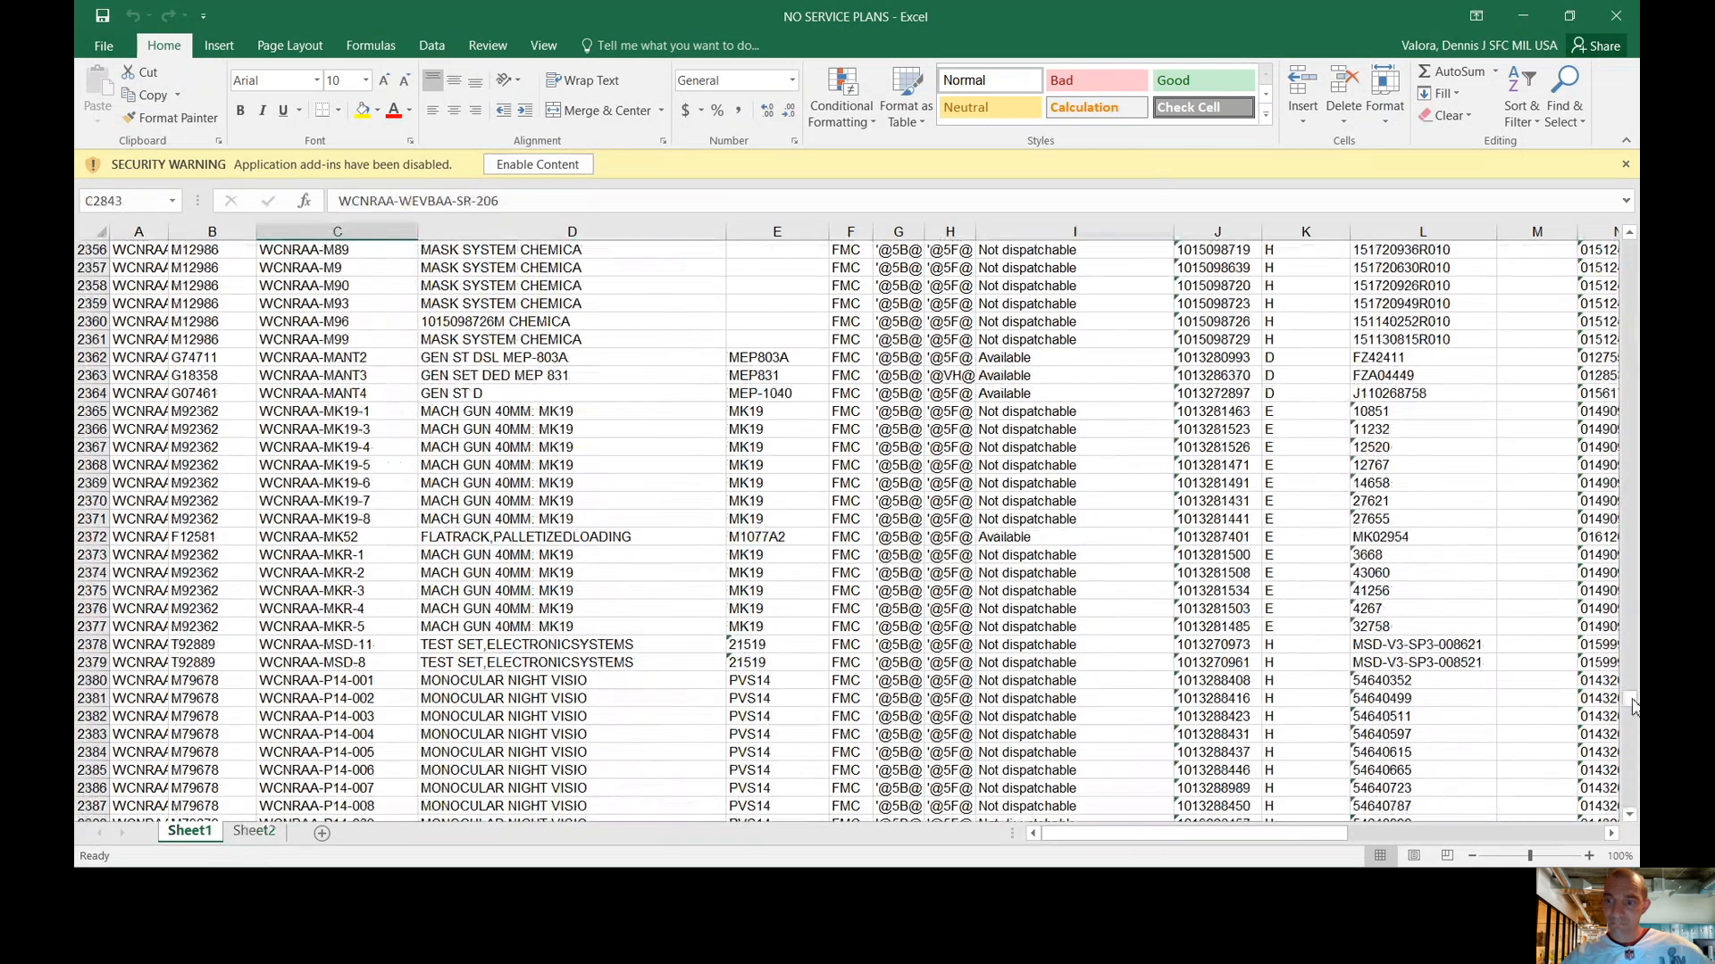
{"action": "left_click_drag", "start_coordinate": [1634, 707], "coordinate": [1595, 219]}
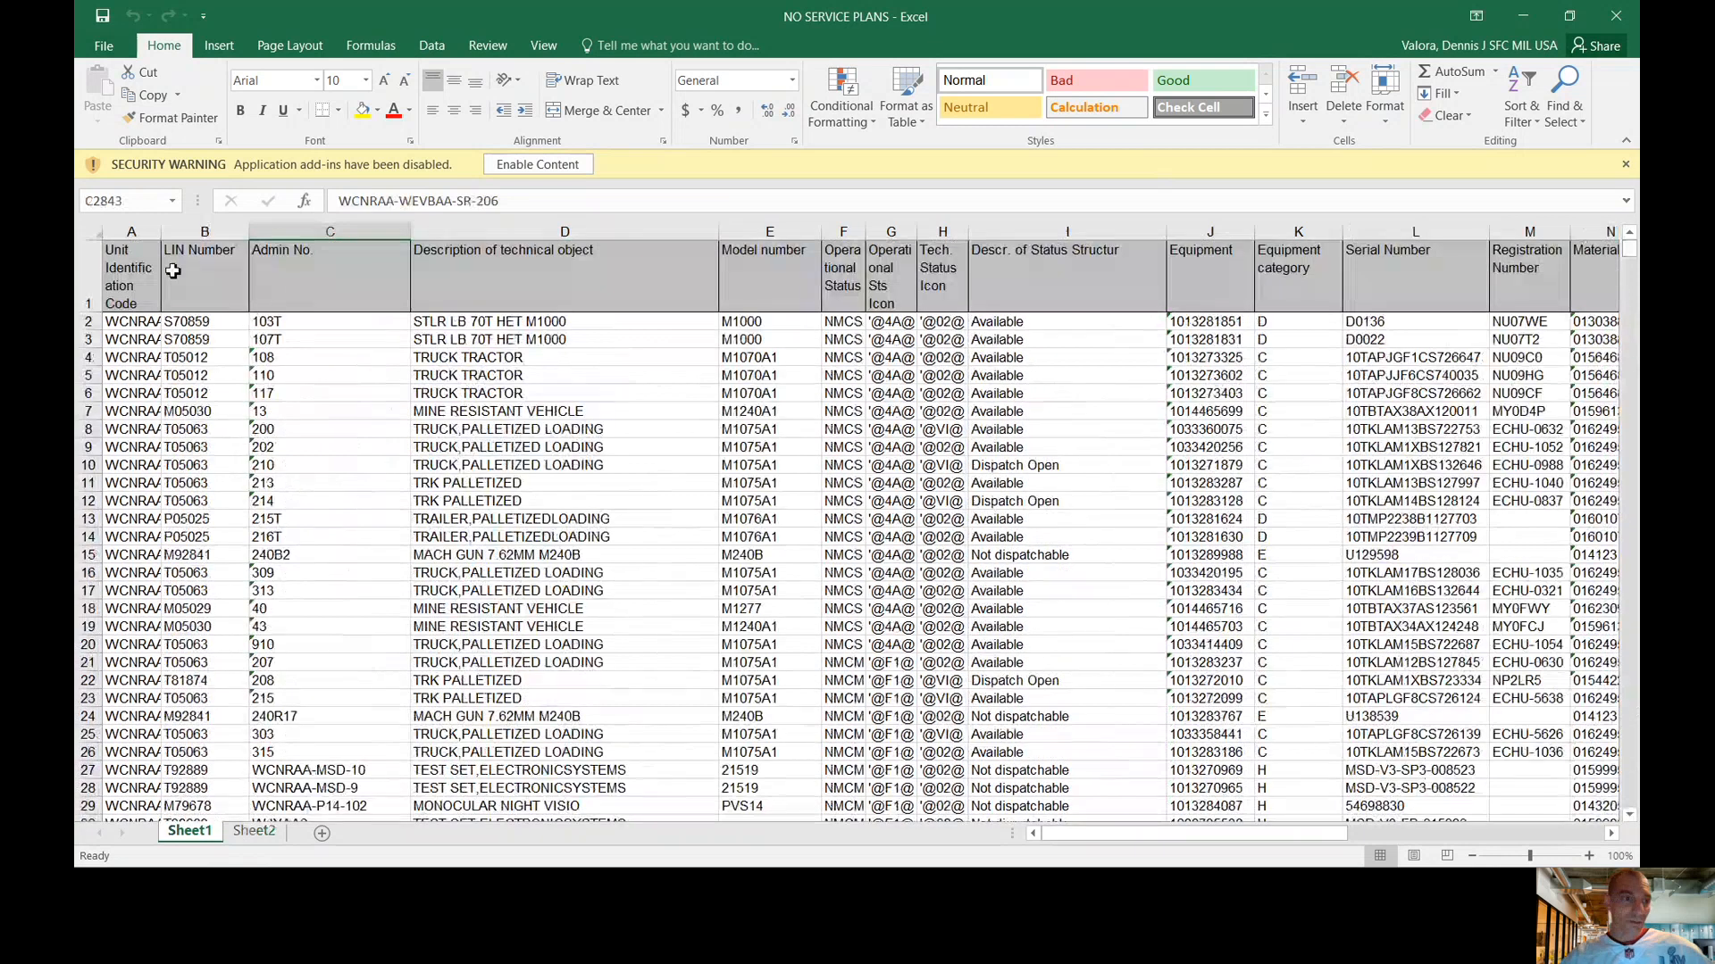
{"action": "left_click", "coordinate": [130, 230]}
{"action": "right_click", "coordinate": [131, 233]}
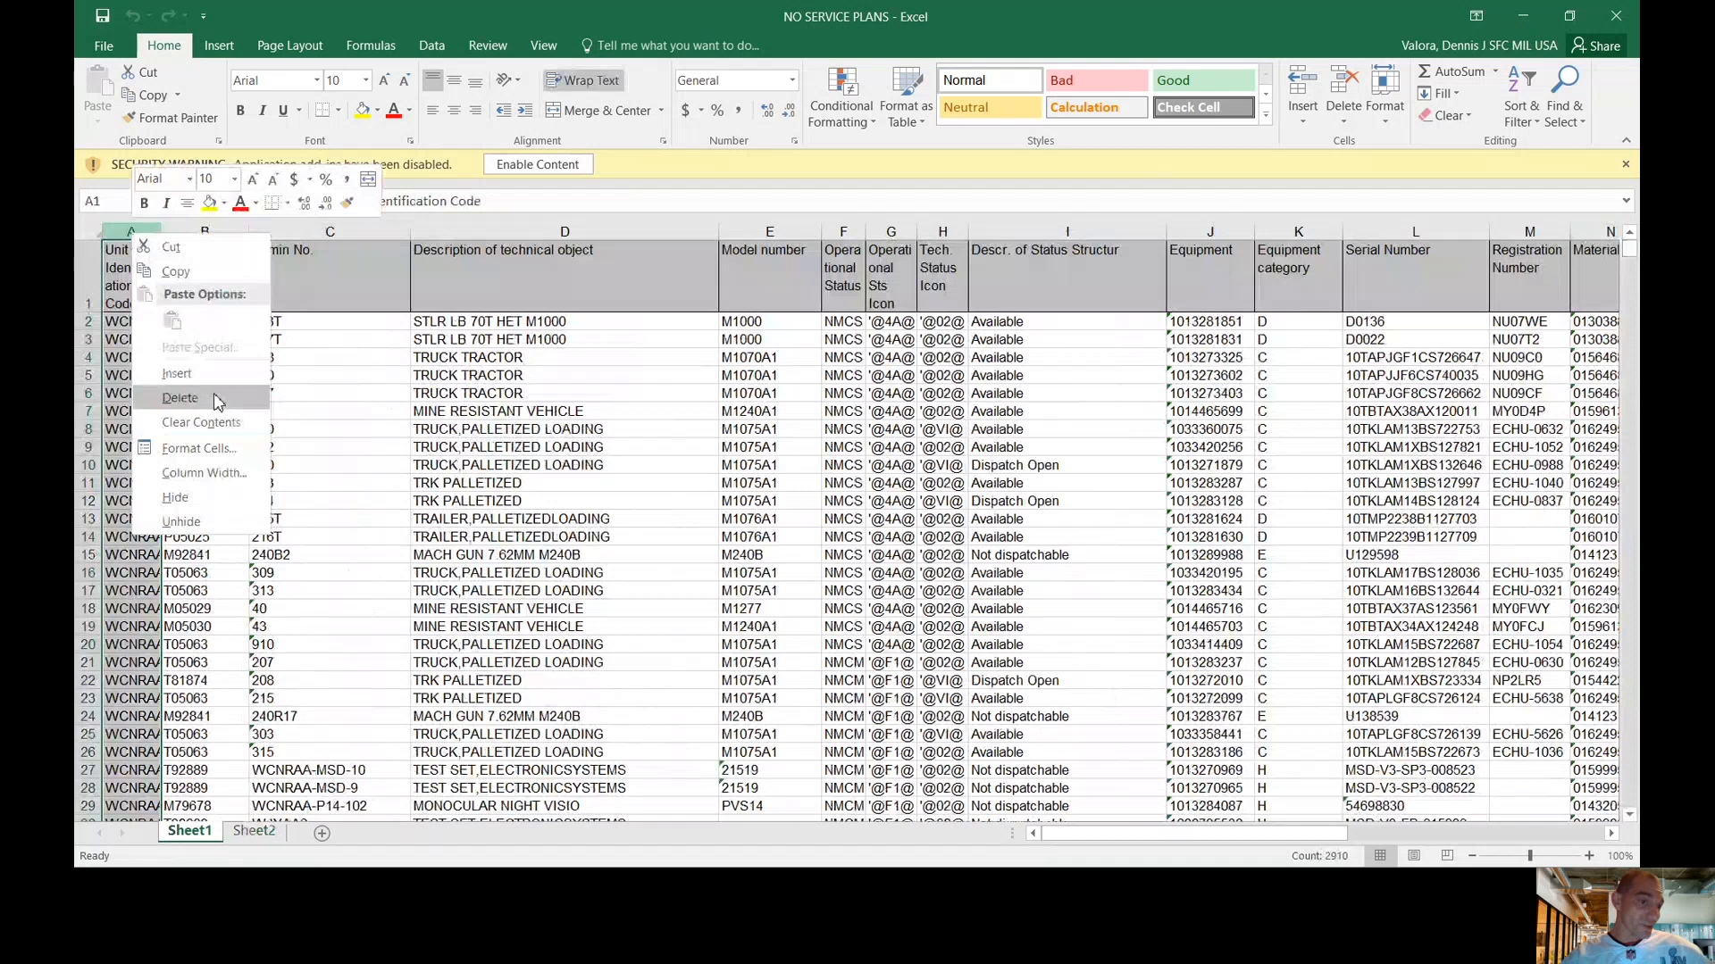
{"action": "left_click", "coordinate": [214, 398]}
{"action": "left_click", "coordinate": [315, 293]}
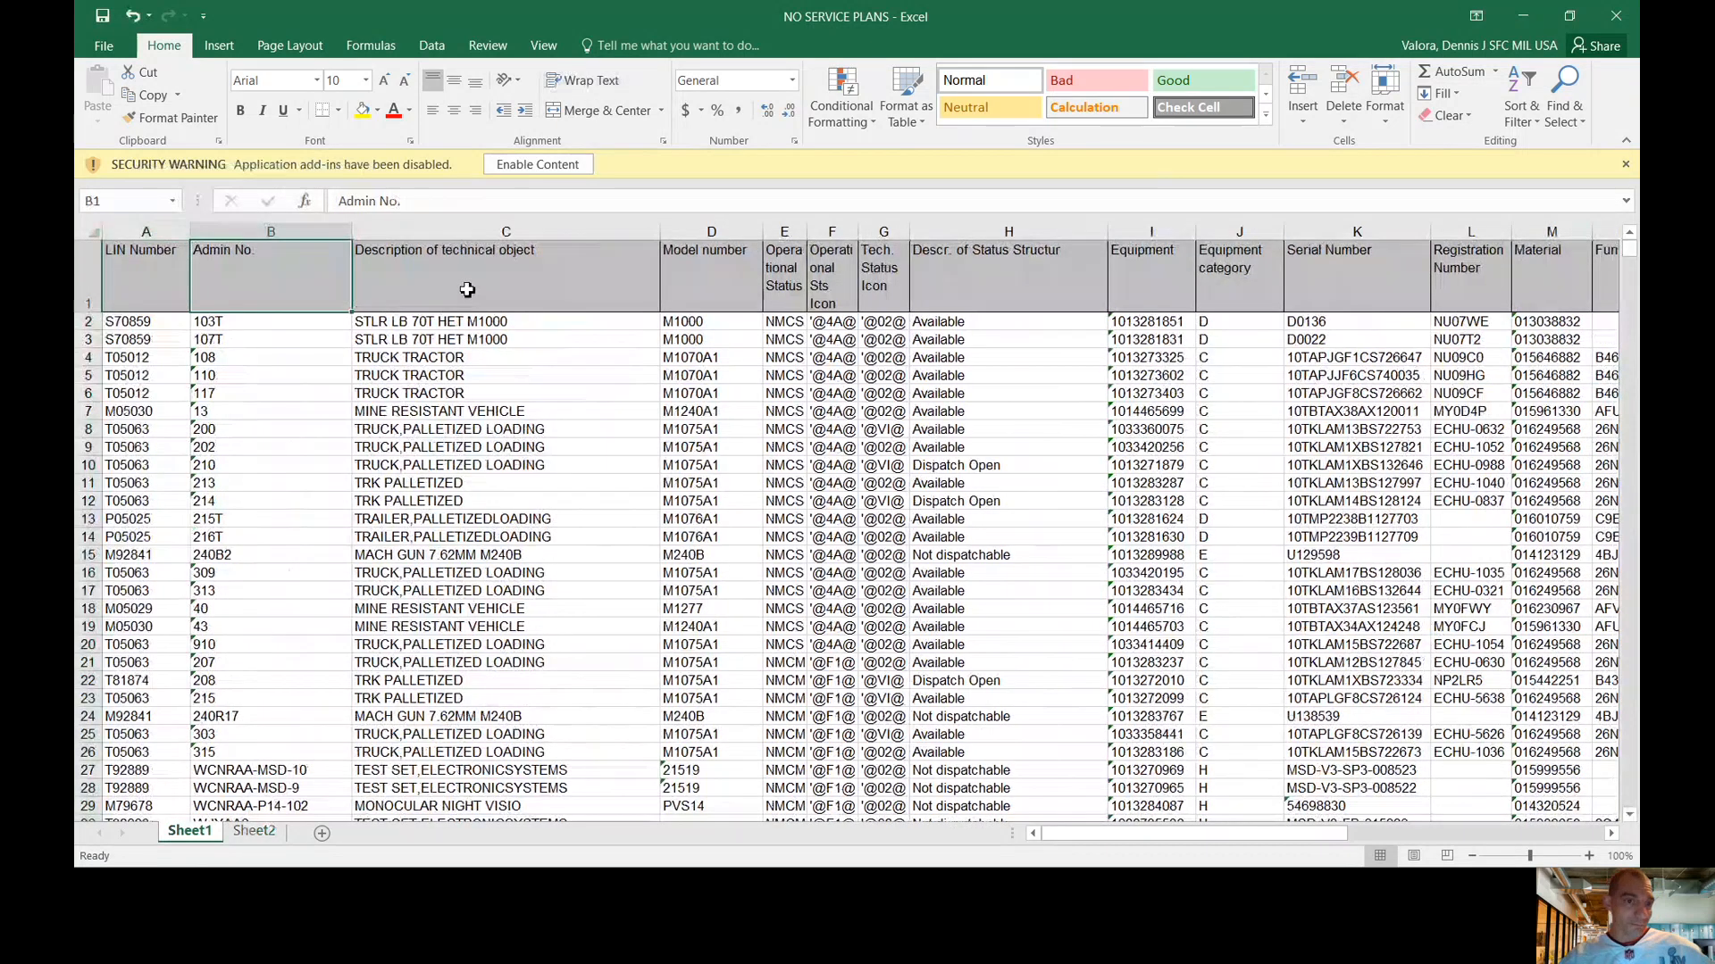
Delete the columns from Operational Status through Equipment on Sheet1
{"action": "left_click", "coordinate": [467, 290]}
{"action": "left_click", "coordinate": [721, 287]}
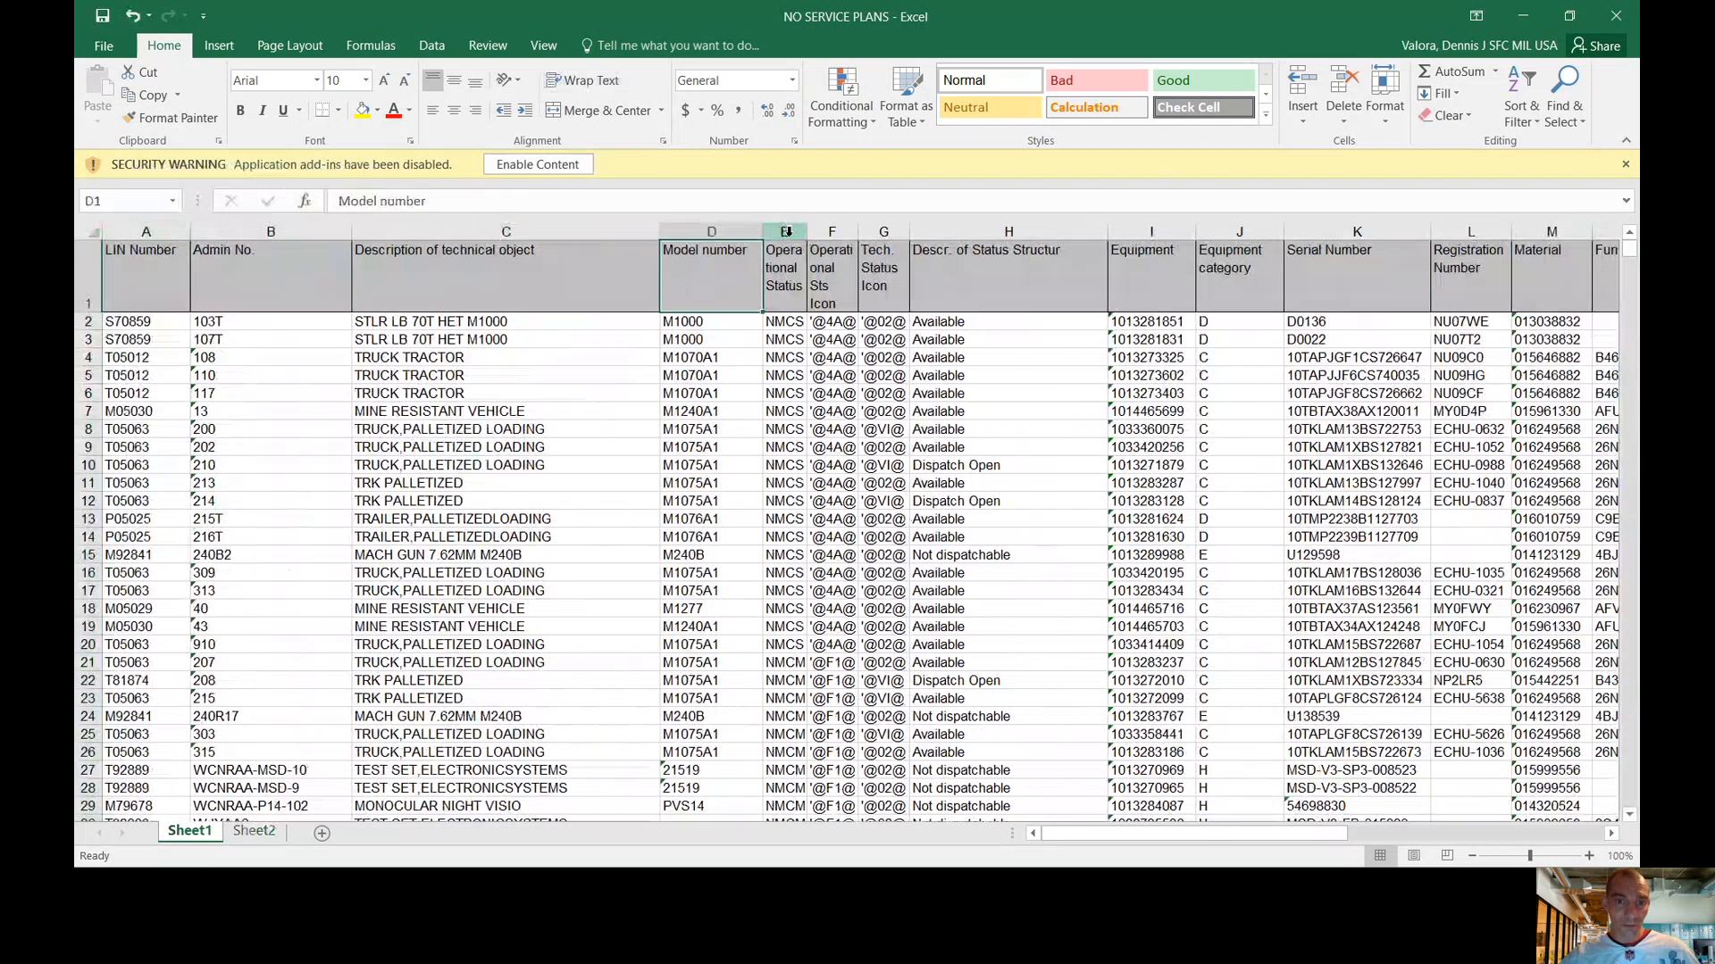
{"action": "left_click", "coordinate": [786, 232]}
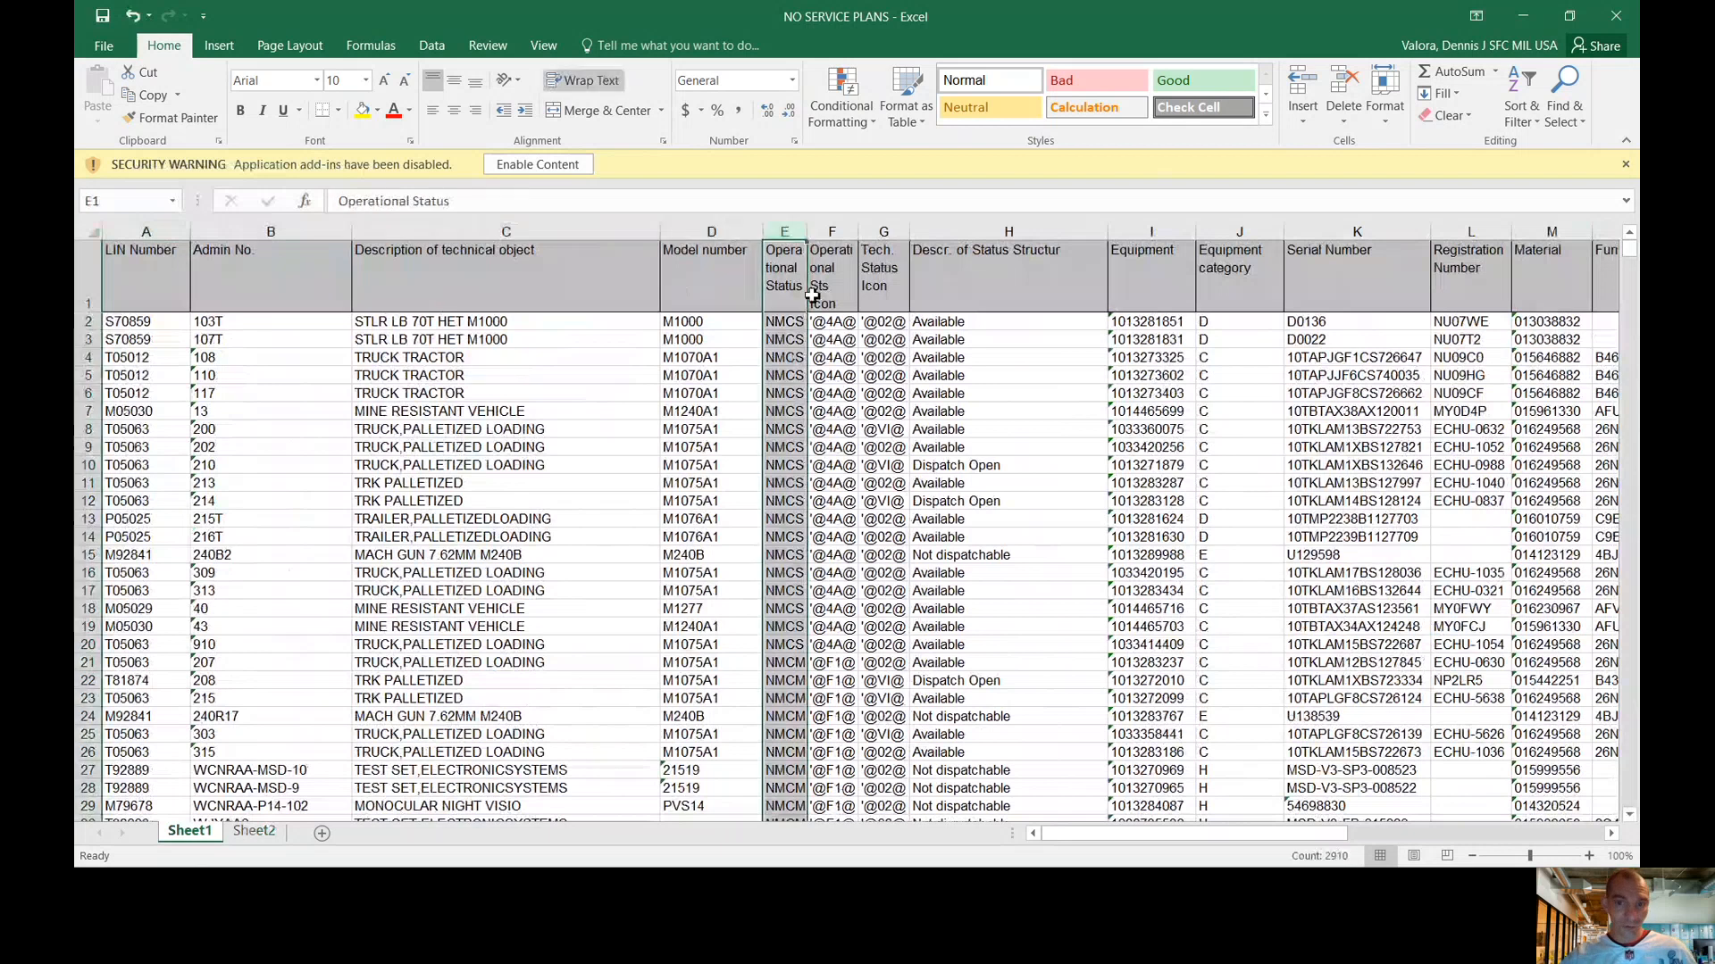
{"action": "left_click", "coordinate": [1164, 235], "text": "shift"}
{"action": "right_click", "coordinate": [1163, 235]}
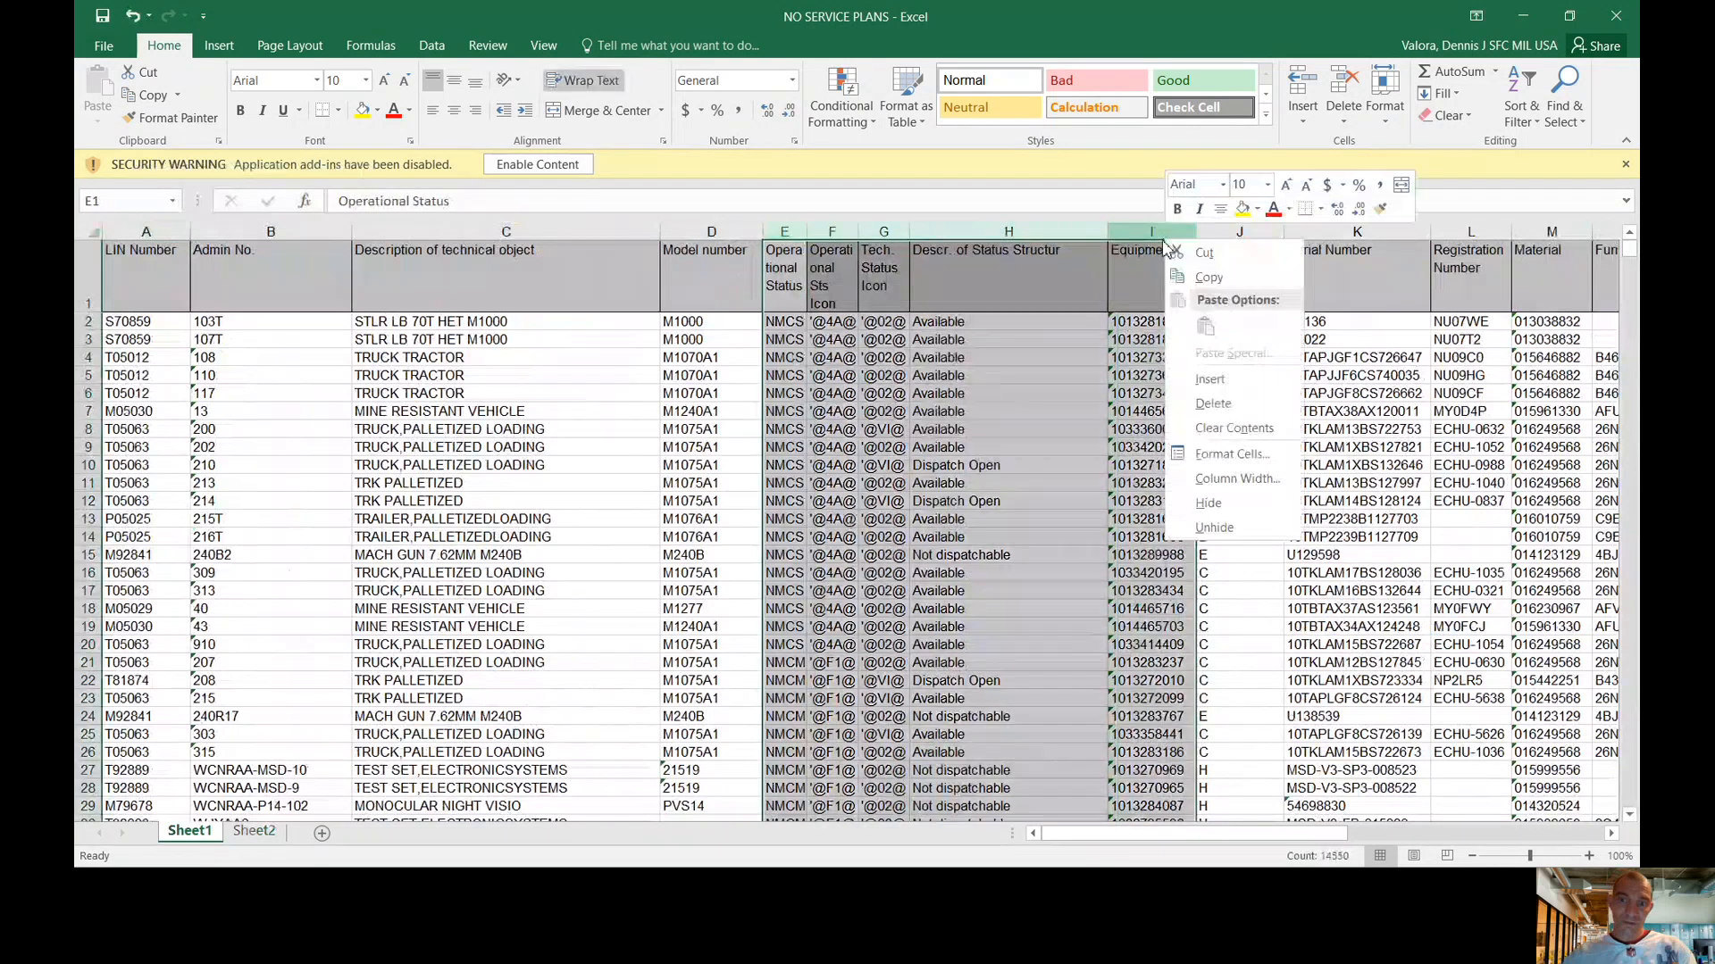
{"action": "left_click", "coordinate": [1243, 404]}
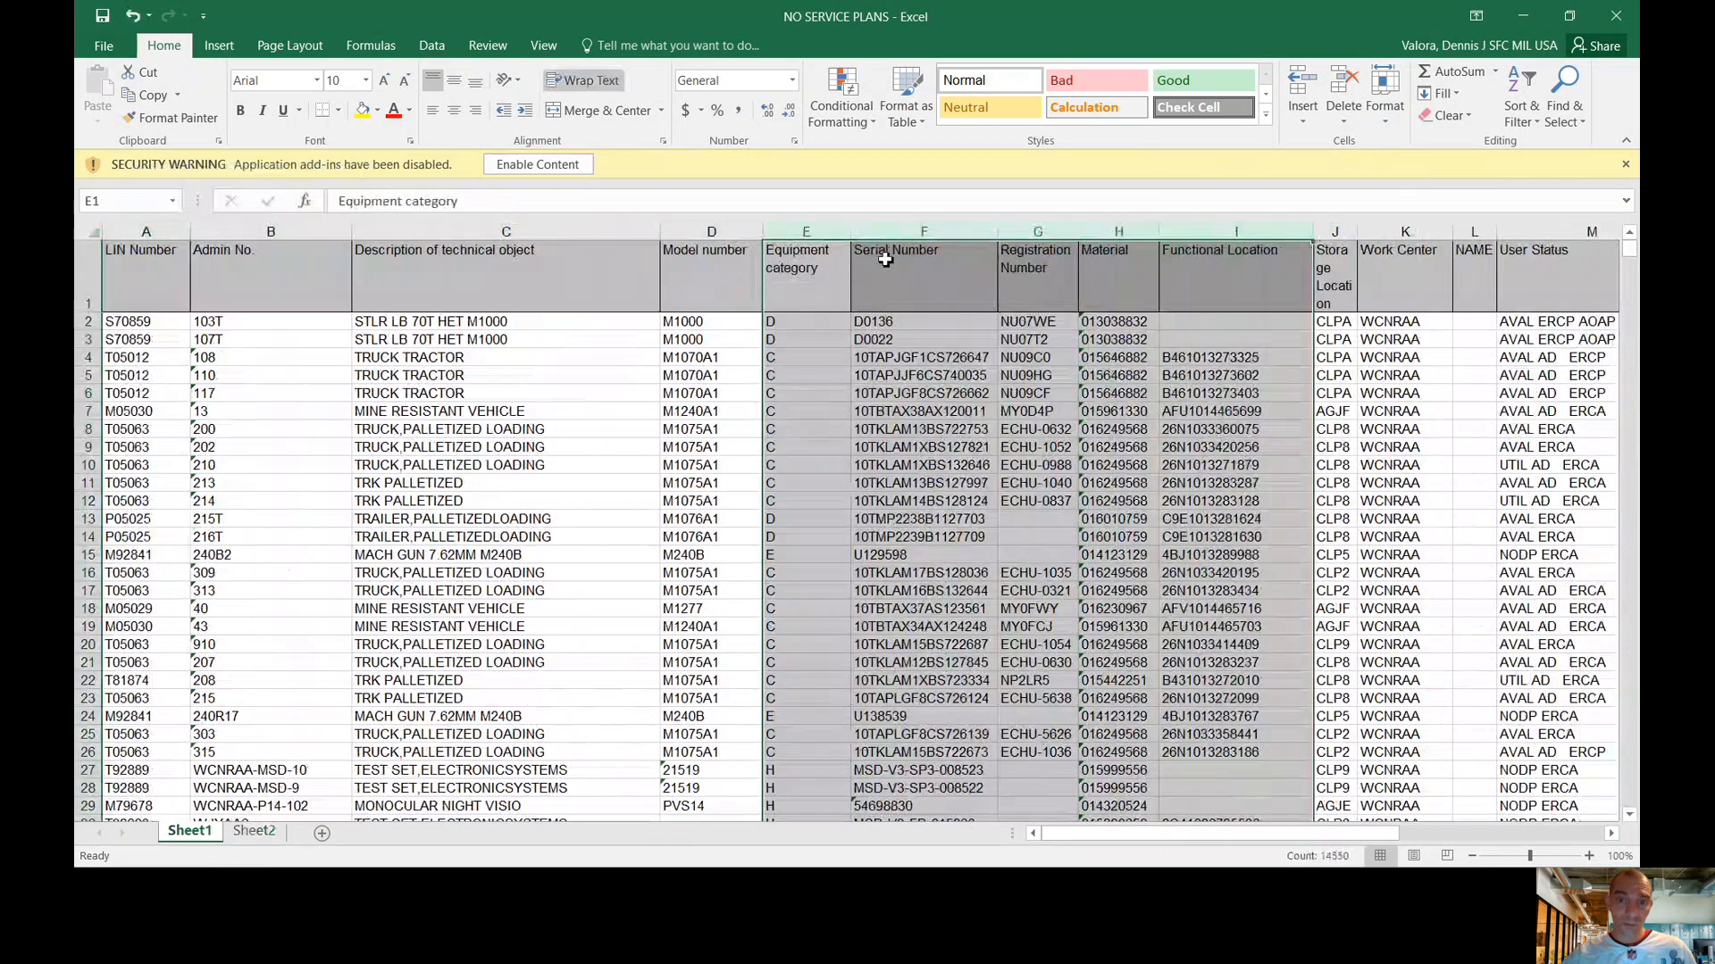
Delete the columns from Registration Number through OPER Obj ID on Sheet1
{"action": "left_click", "coordinate": [919, 237]}
{"action": "left_click", "coordinate": [1038, 234]}
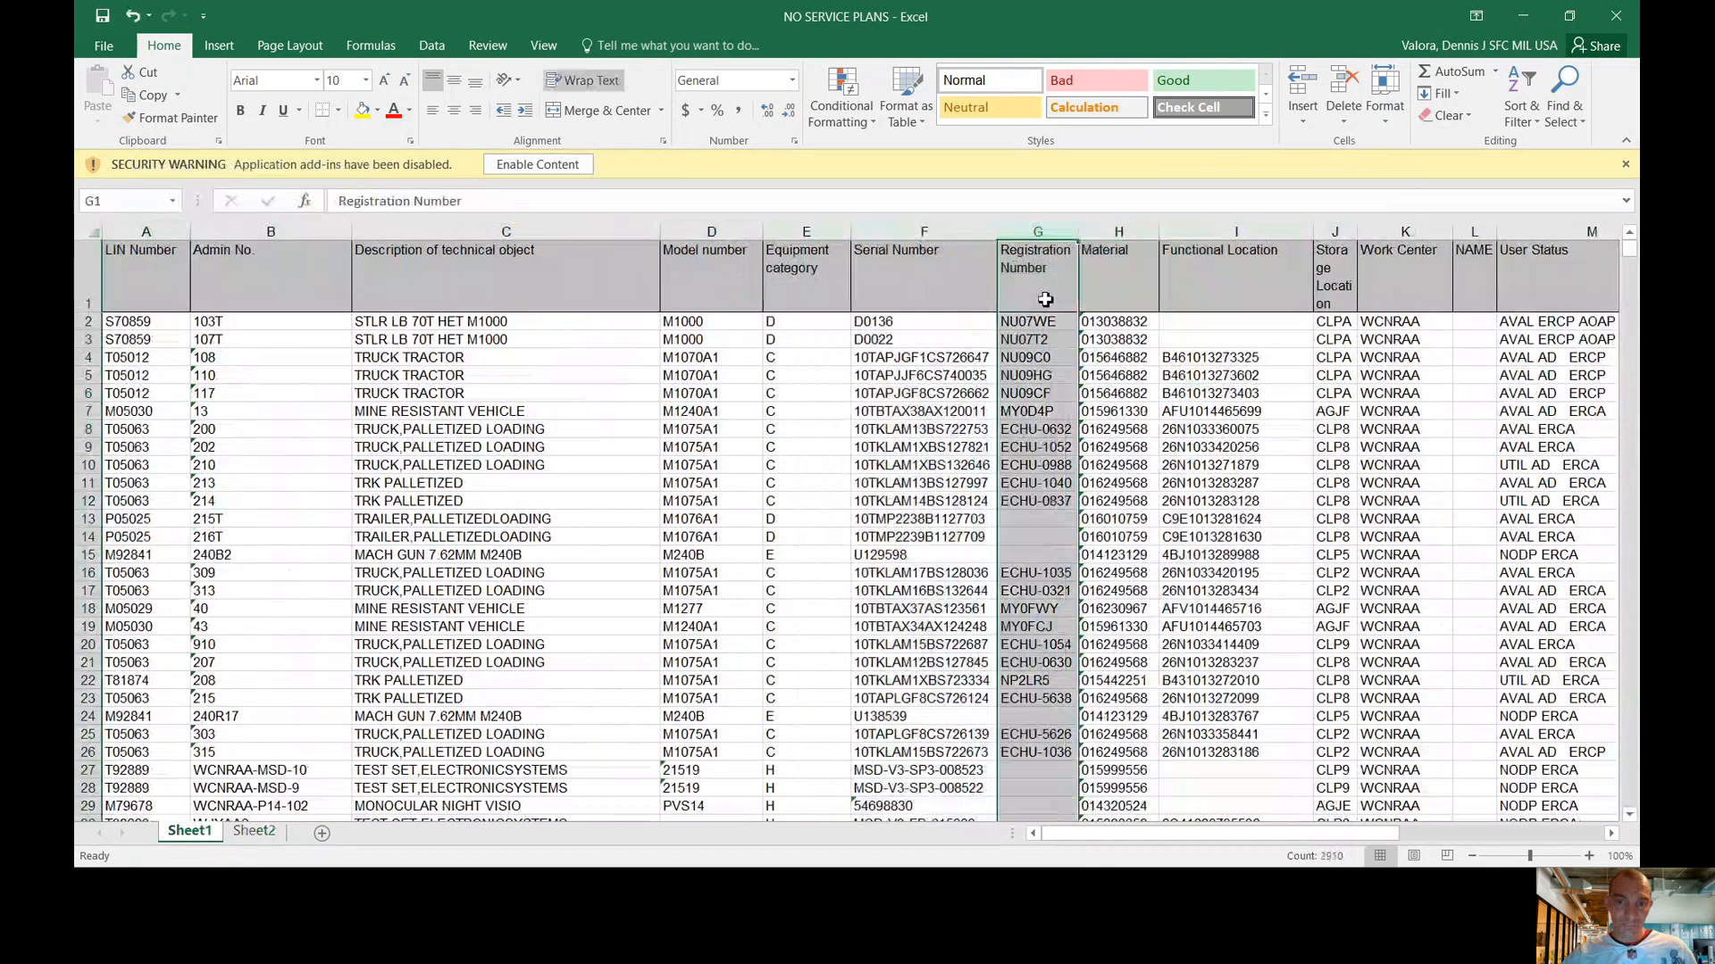
{"action": "left_click_drag", "start_coordinate": [1313, 833], "coordinate": [1509, 833]}
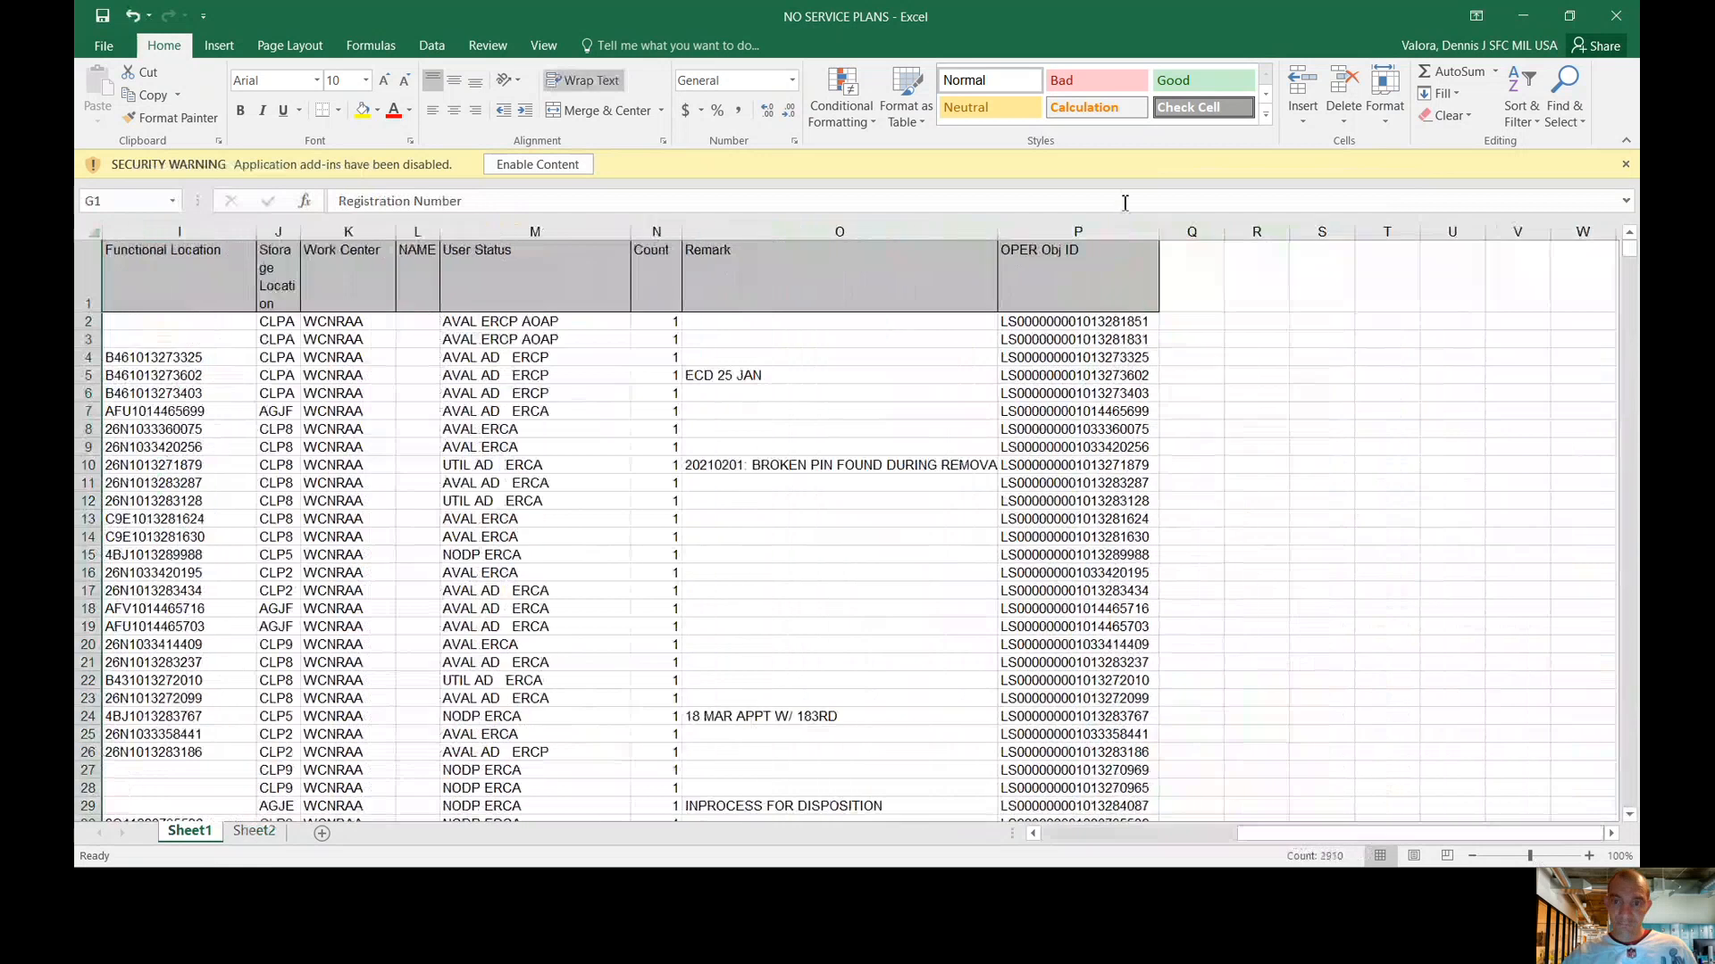
{"action": "left_click", "coordinate": [1105, 234]}
{"action": "left_click", "coordinate": [1105, 234], "text": "shift"}
{"action": "right_click", "coordinate": [1104, 234]}
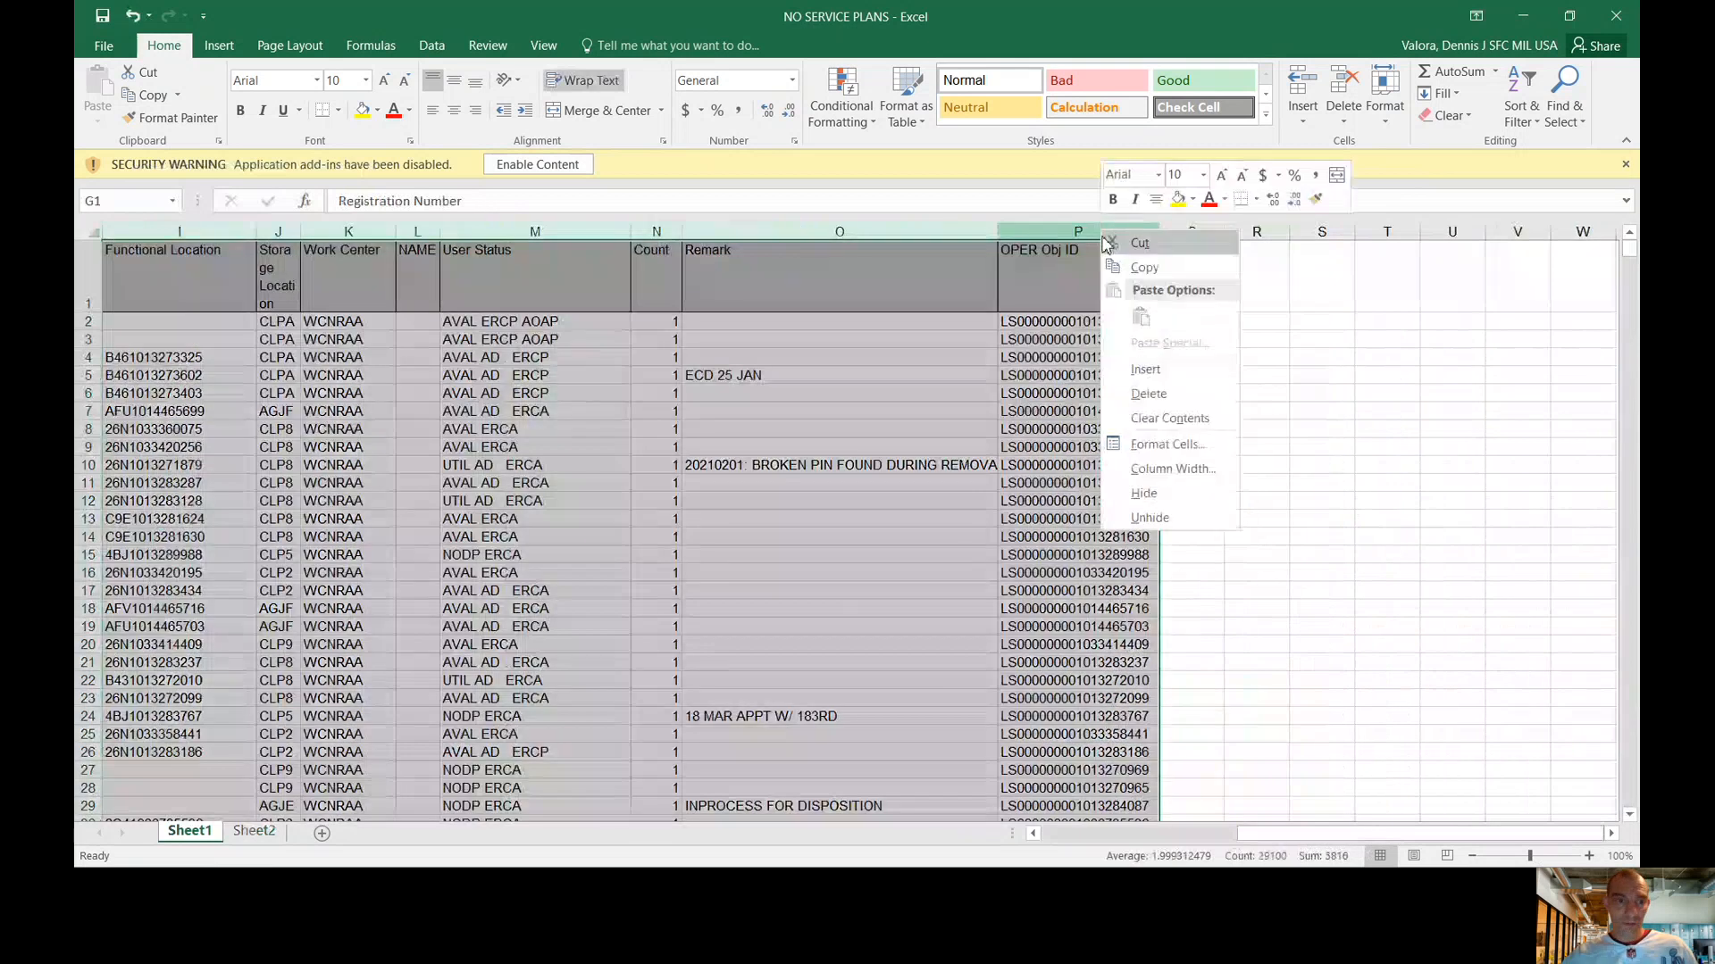
{"action": "left_click", "coordinate": [1148, 394]}
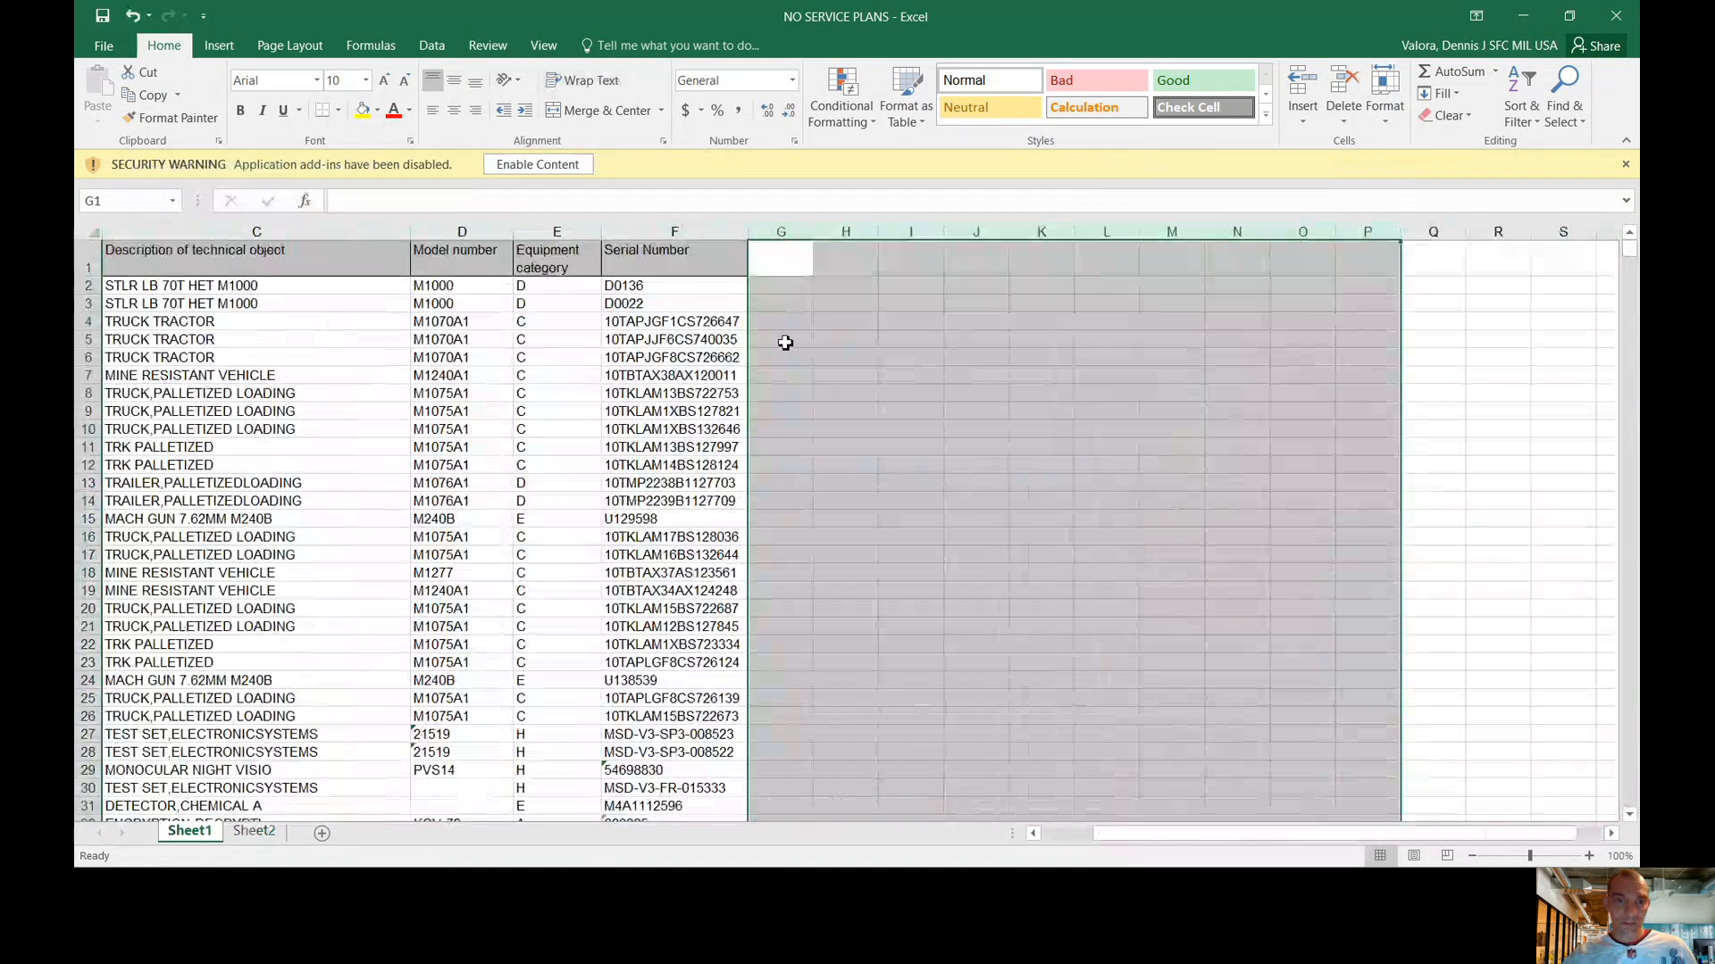
Check the remaining Sheet1 column headings from LIN Number to Serial Number and open Sheet2
{"action": "left_click_drag", "start_coordinate": [782, 325], "coordinate": [785, 344]}
{"action": "left_click_drag", "start_coordinate": [654, 246], "coordinate": [79, 182]}
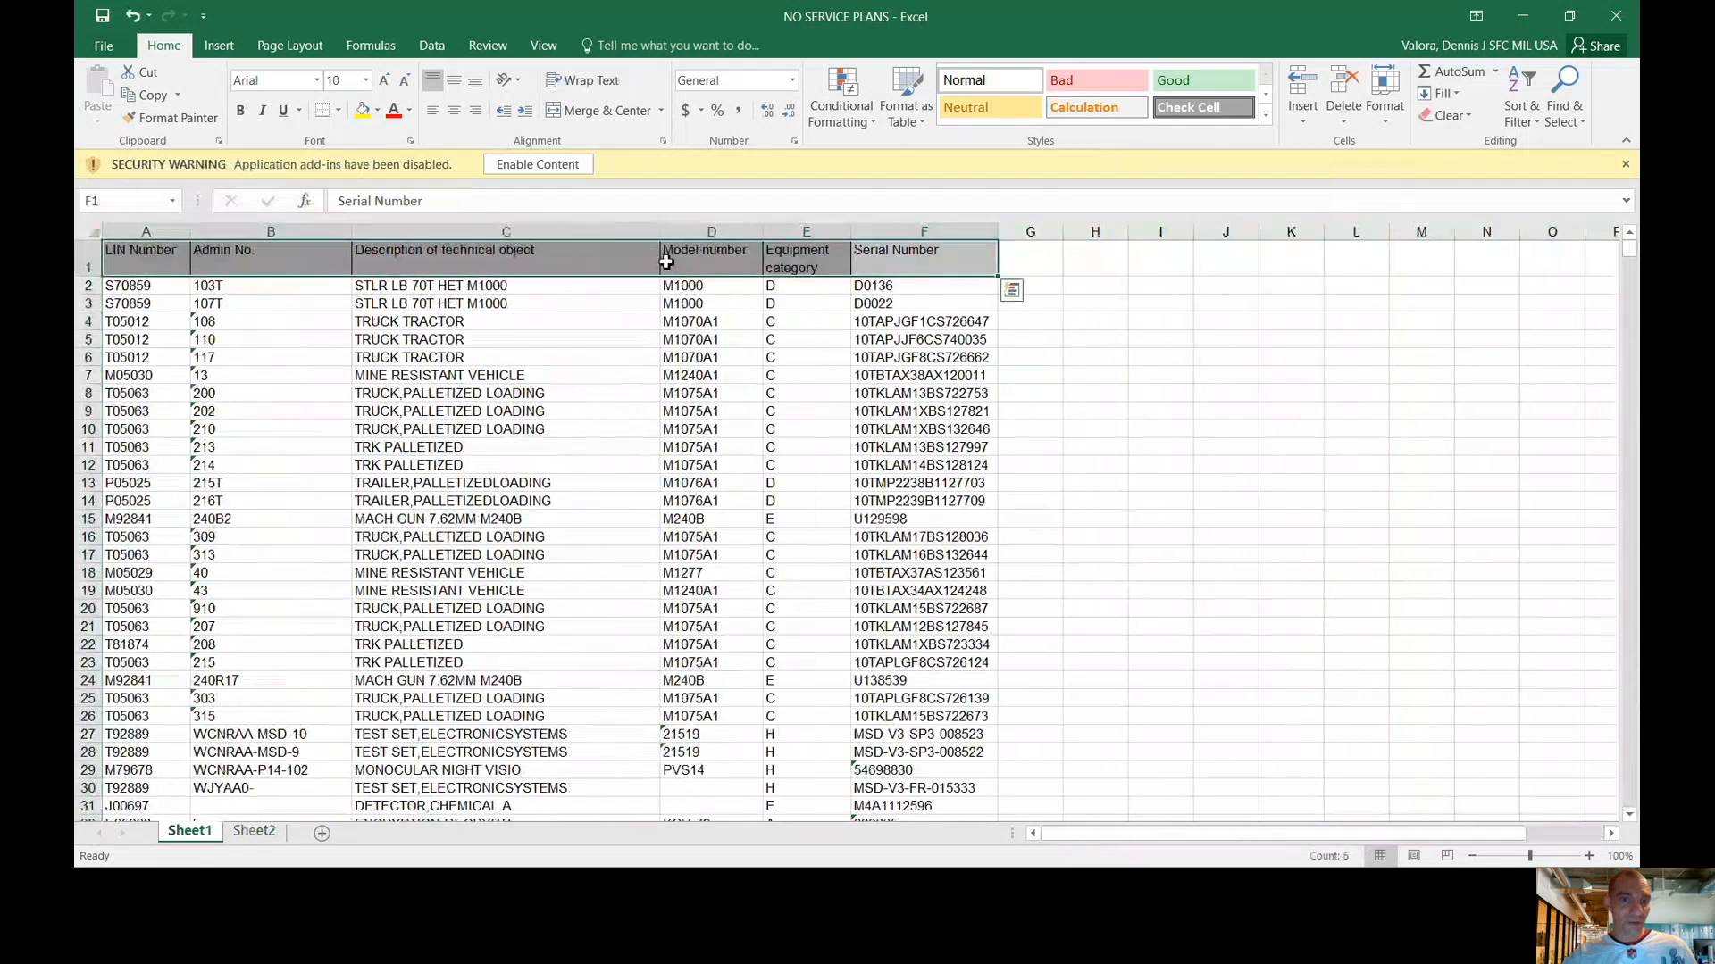
{"action": "left_click", "coordinate": [806, 536]}
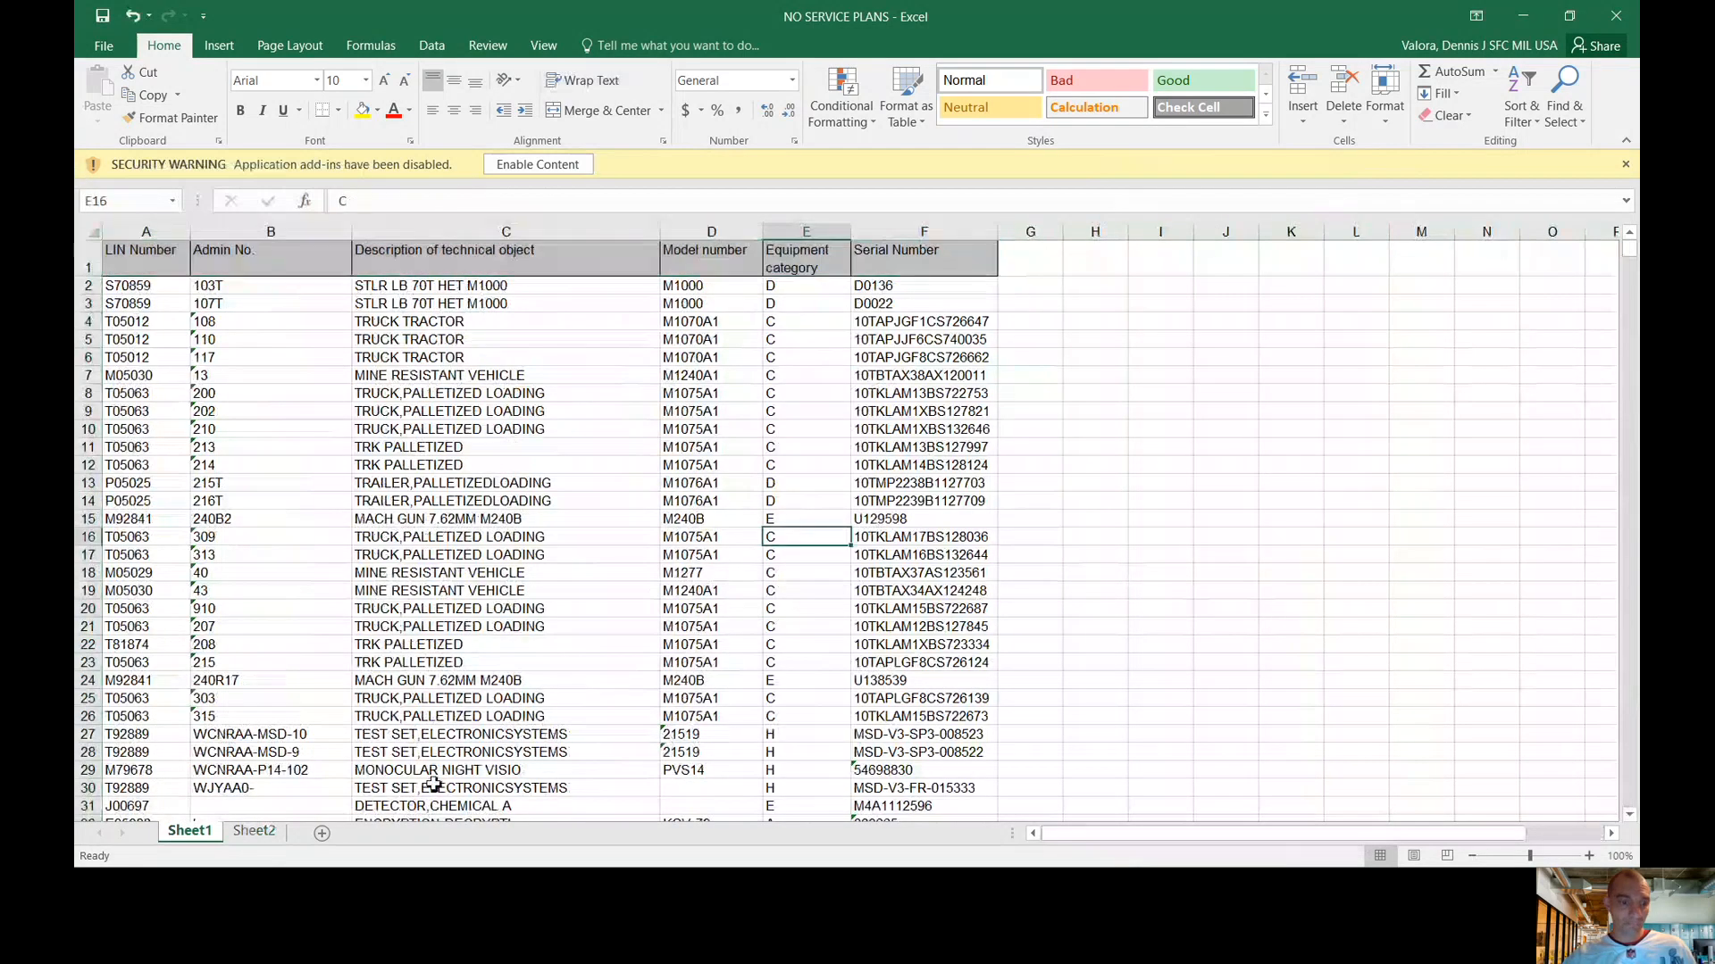
{"action": "left_click", "coordinate": [251, 834]}
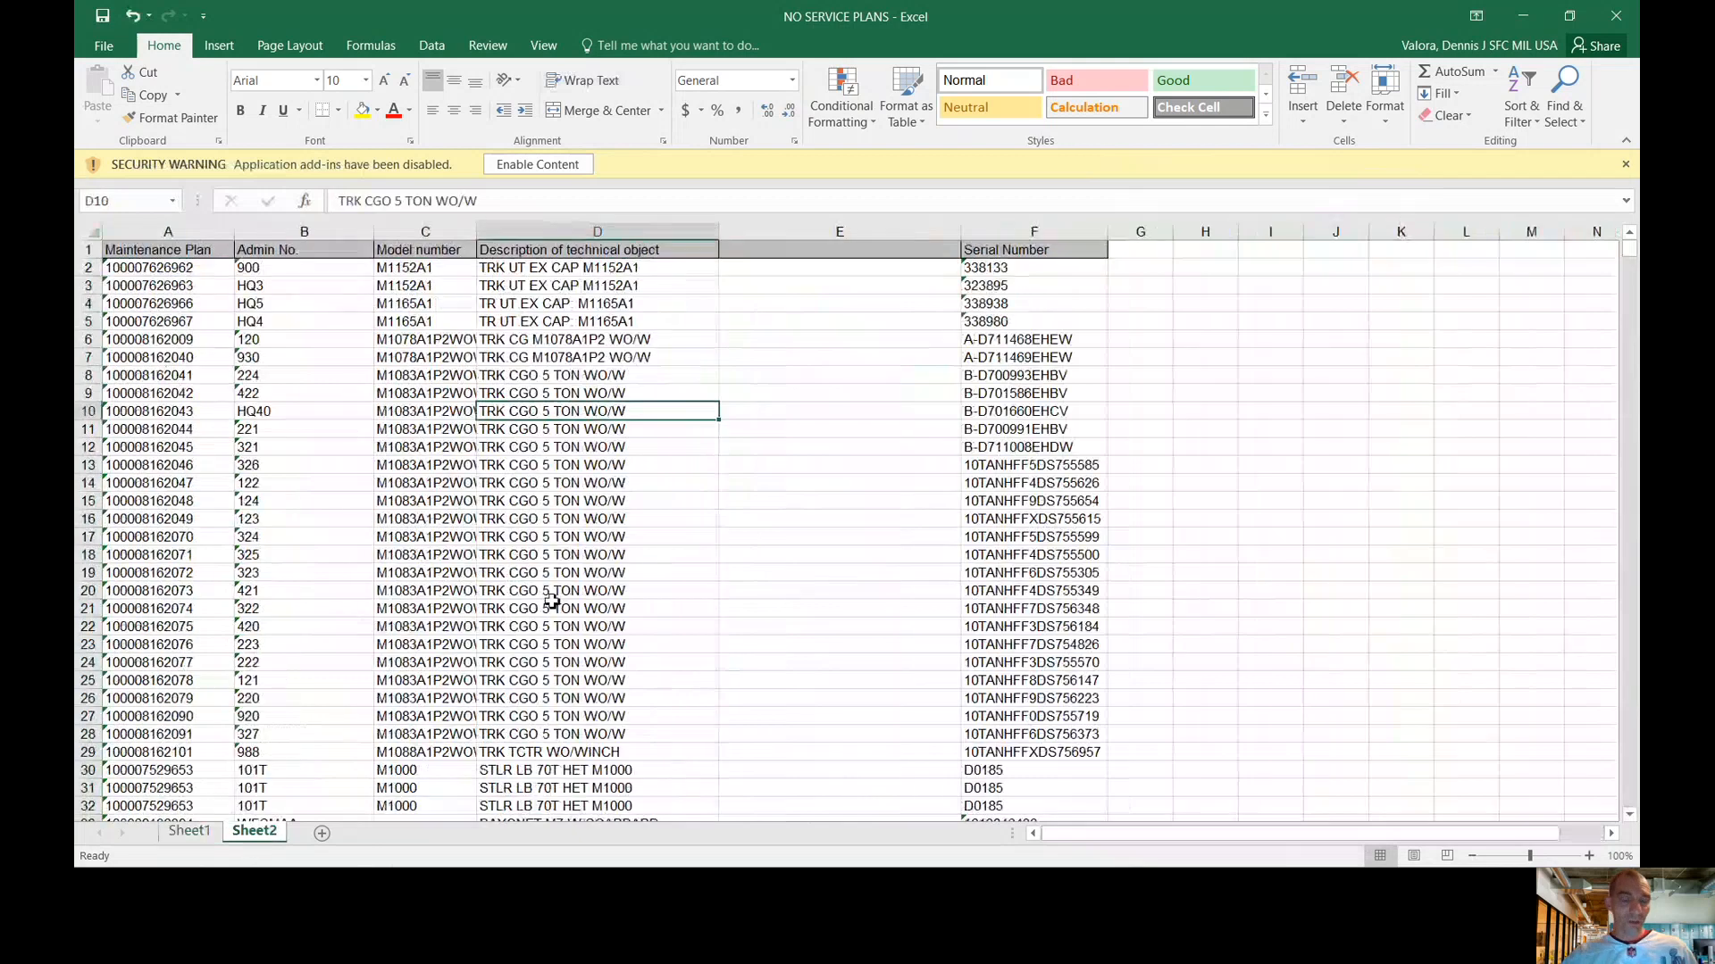
{"action": "left_click", "coordinate": [848, 234]}
{"action": "right_click", "coordinate": [803, 231]}
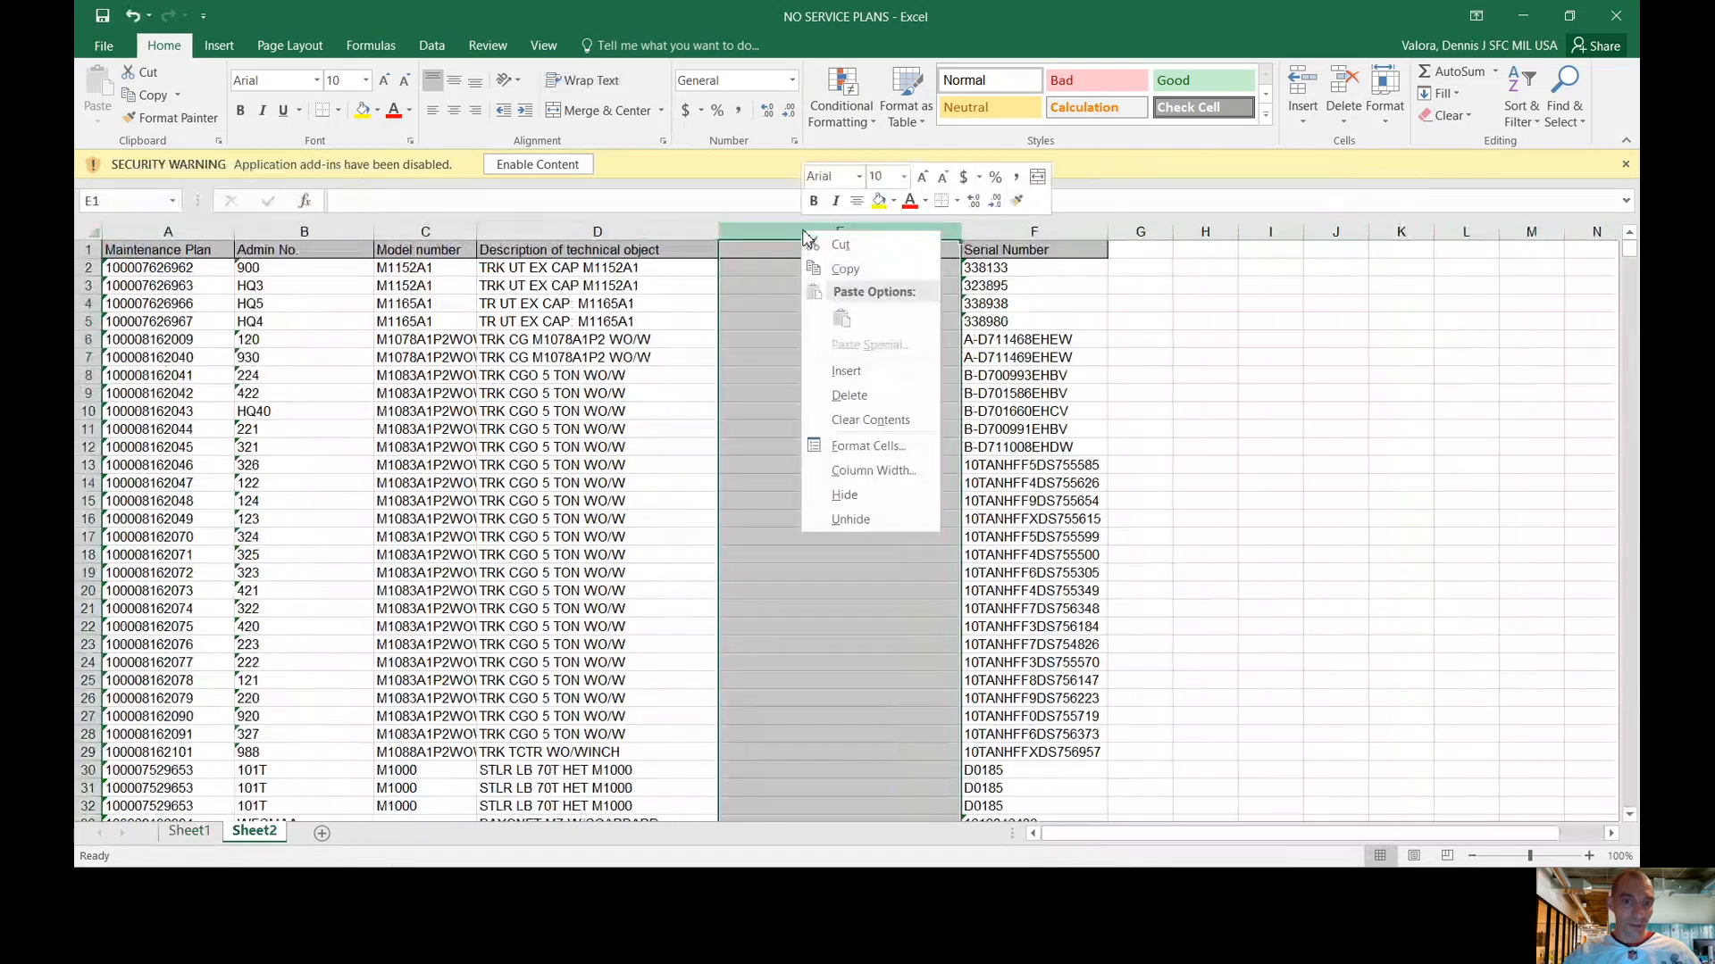
{"action": "key", "text": "Escape"}
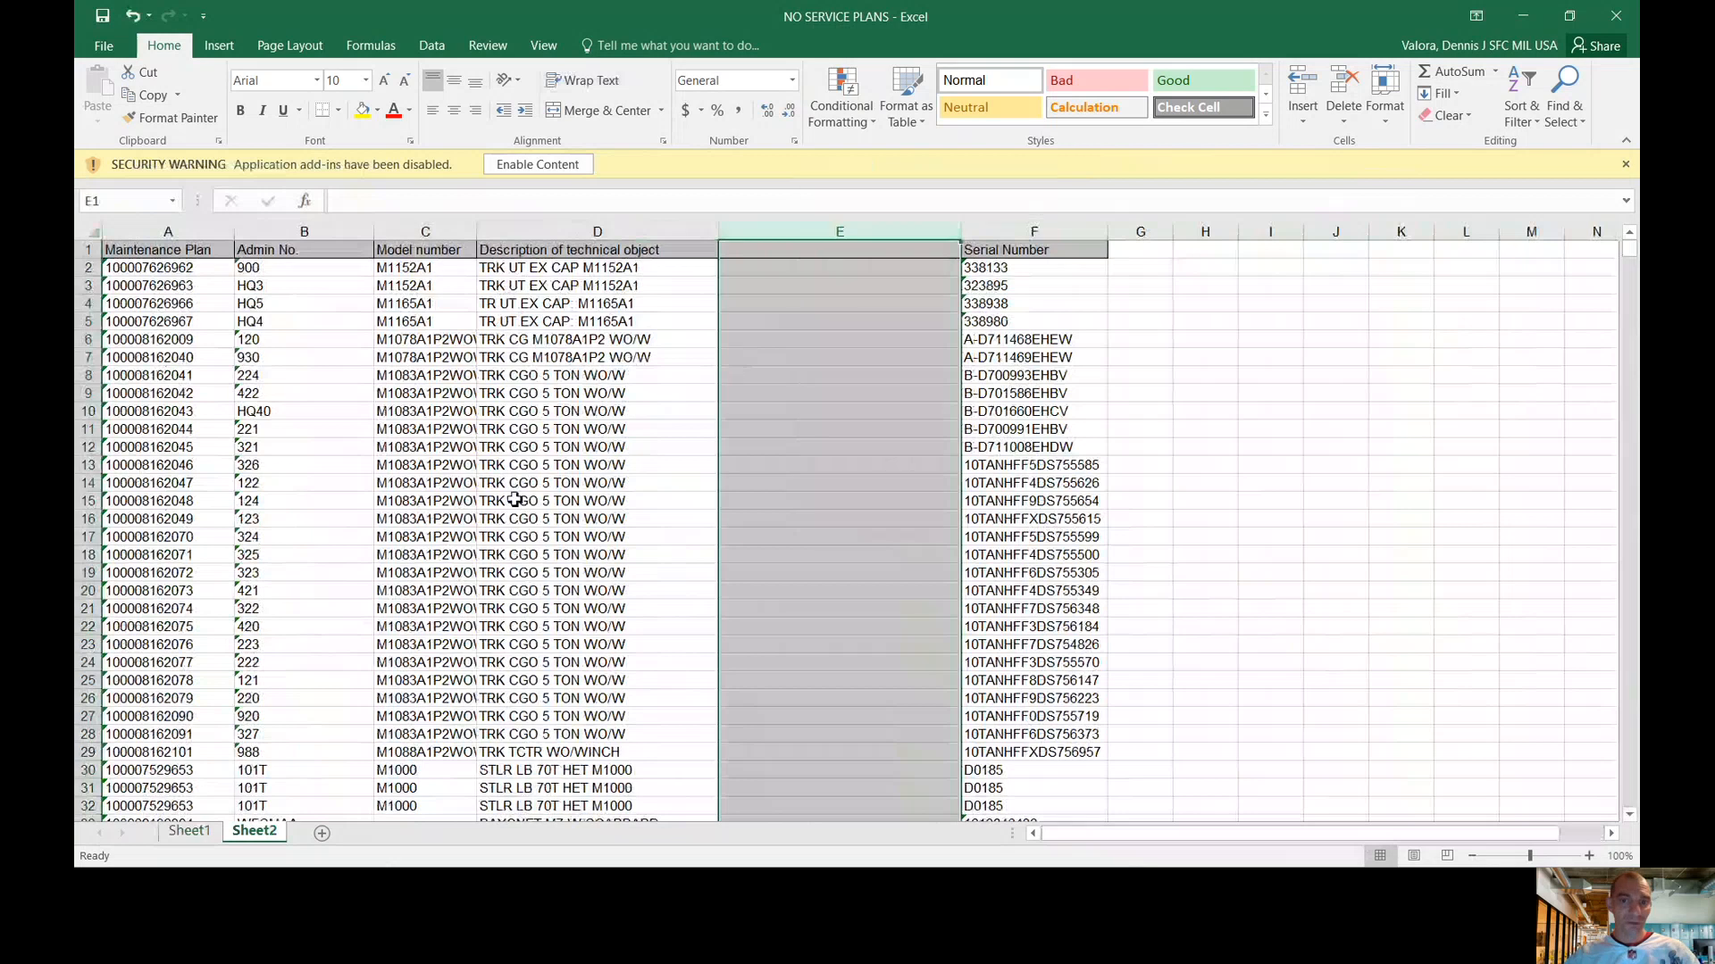
{"action": "left_click", "coordinate": [434, 500]}
Copy the whole maintenance plan table on Sheet2, from the headings in A1 down to row 2626 in column F
{"action": "left_click_drag", "start_coordinate": [148, 243], "coordinate": [1084, 866]}
{"action": "right_click", "coordinate": [615, 378]}
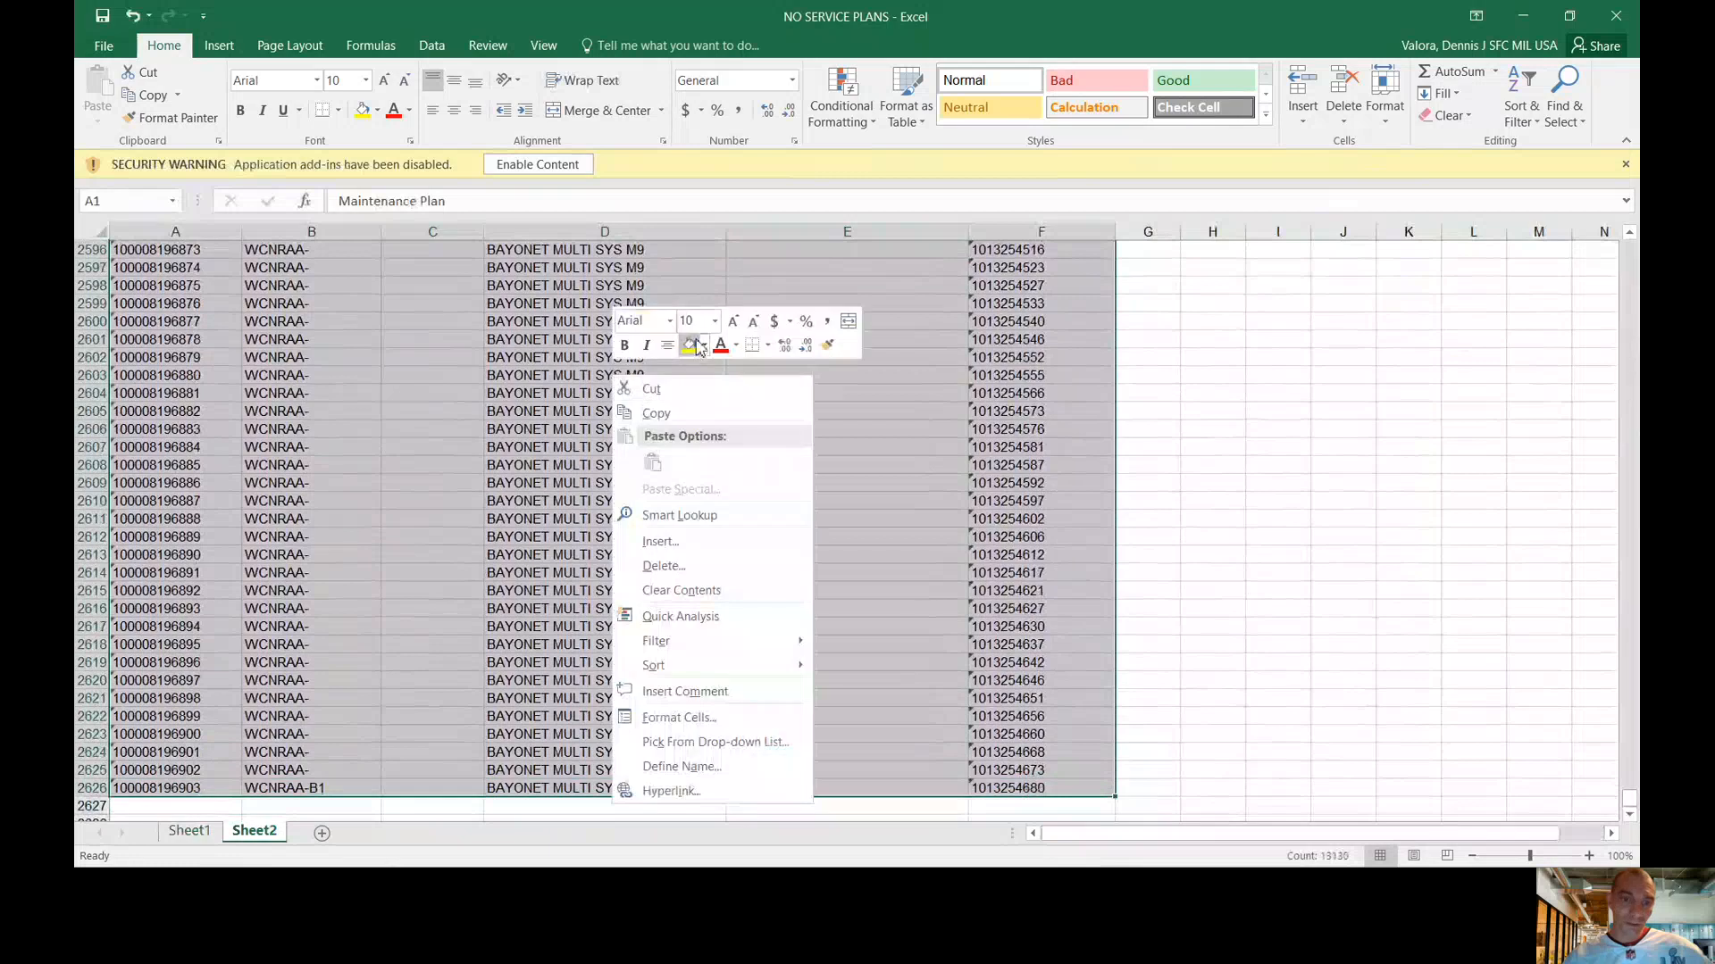
{"action": "left_click", "coordinate": [655, 413]}
Paste the copied maintenance plan table into Sheet1 beneath the equipment list, starting at cell A2910
{"action": "left_click", "coordinate": [199, 832]}
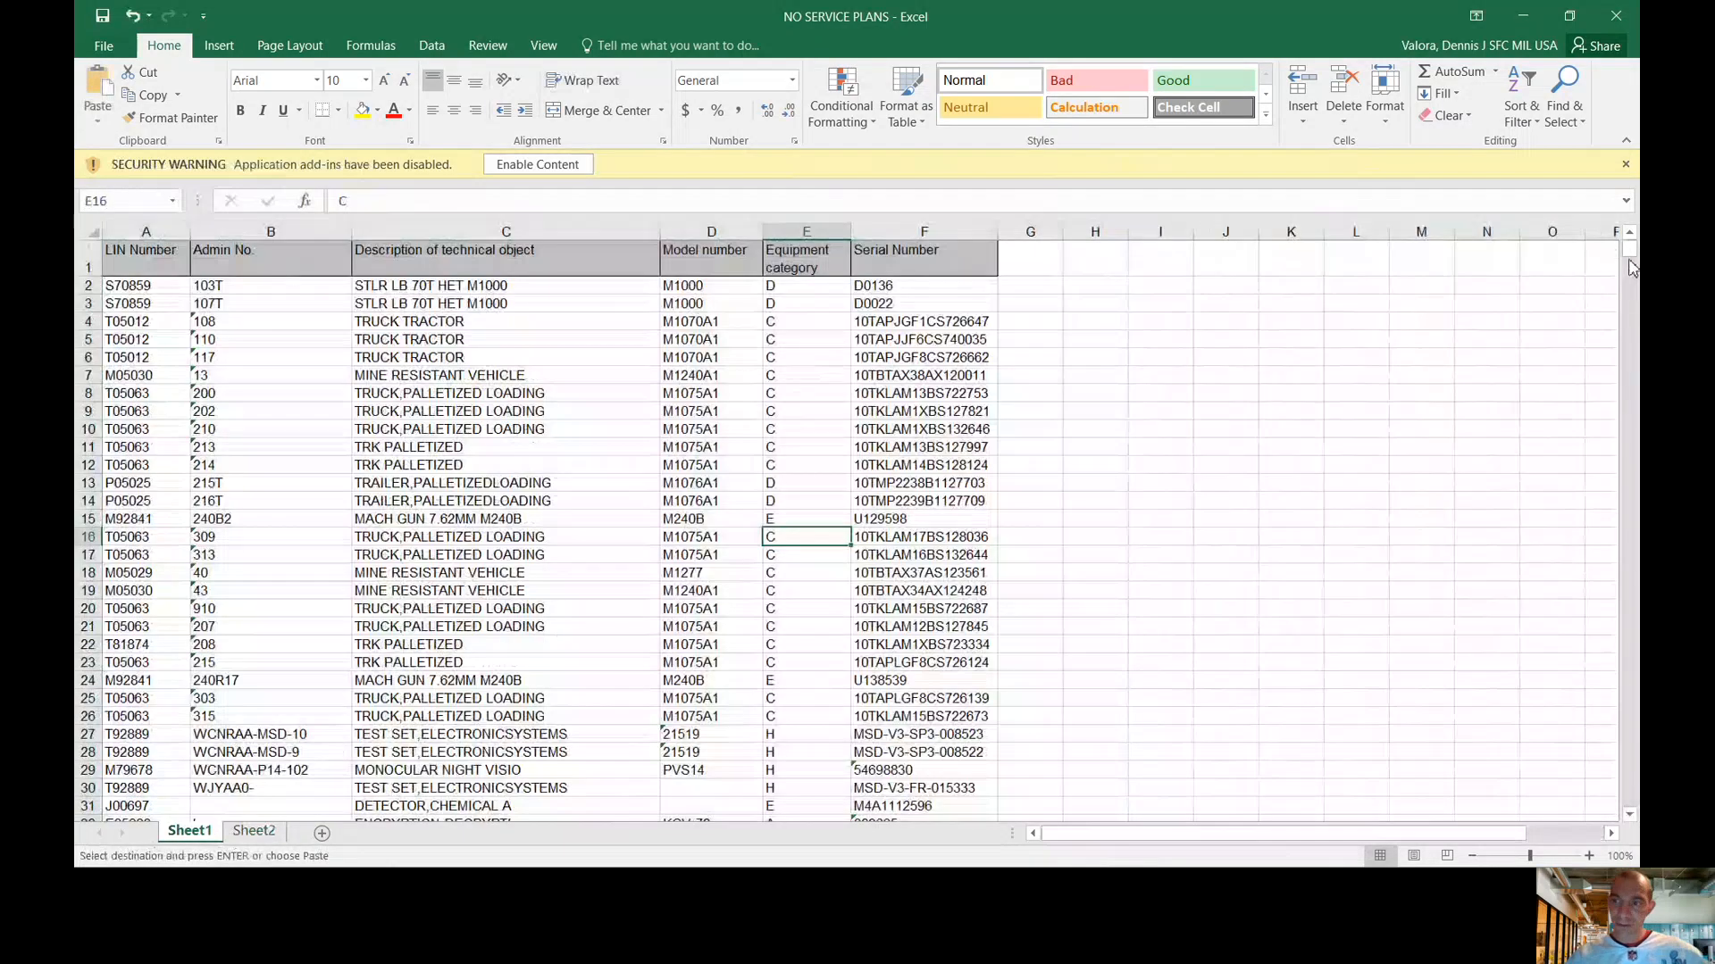
{"action": "left_click_drag", "start_coordinate": [1629, 259], "coordinate": [1630, 798]}
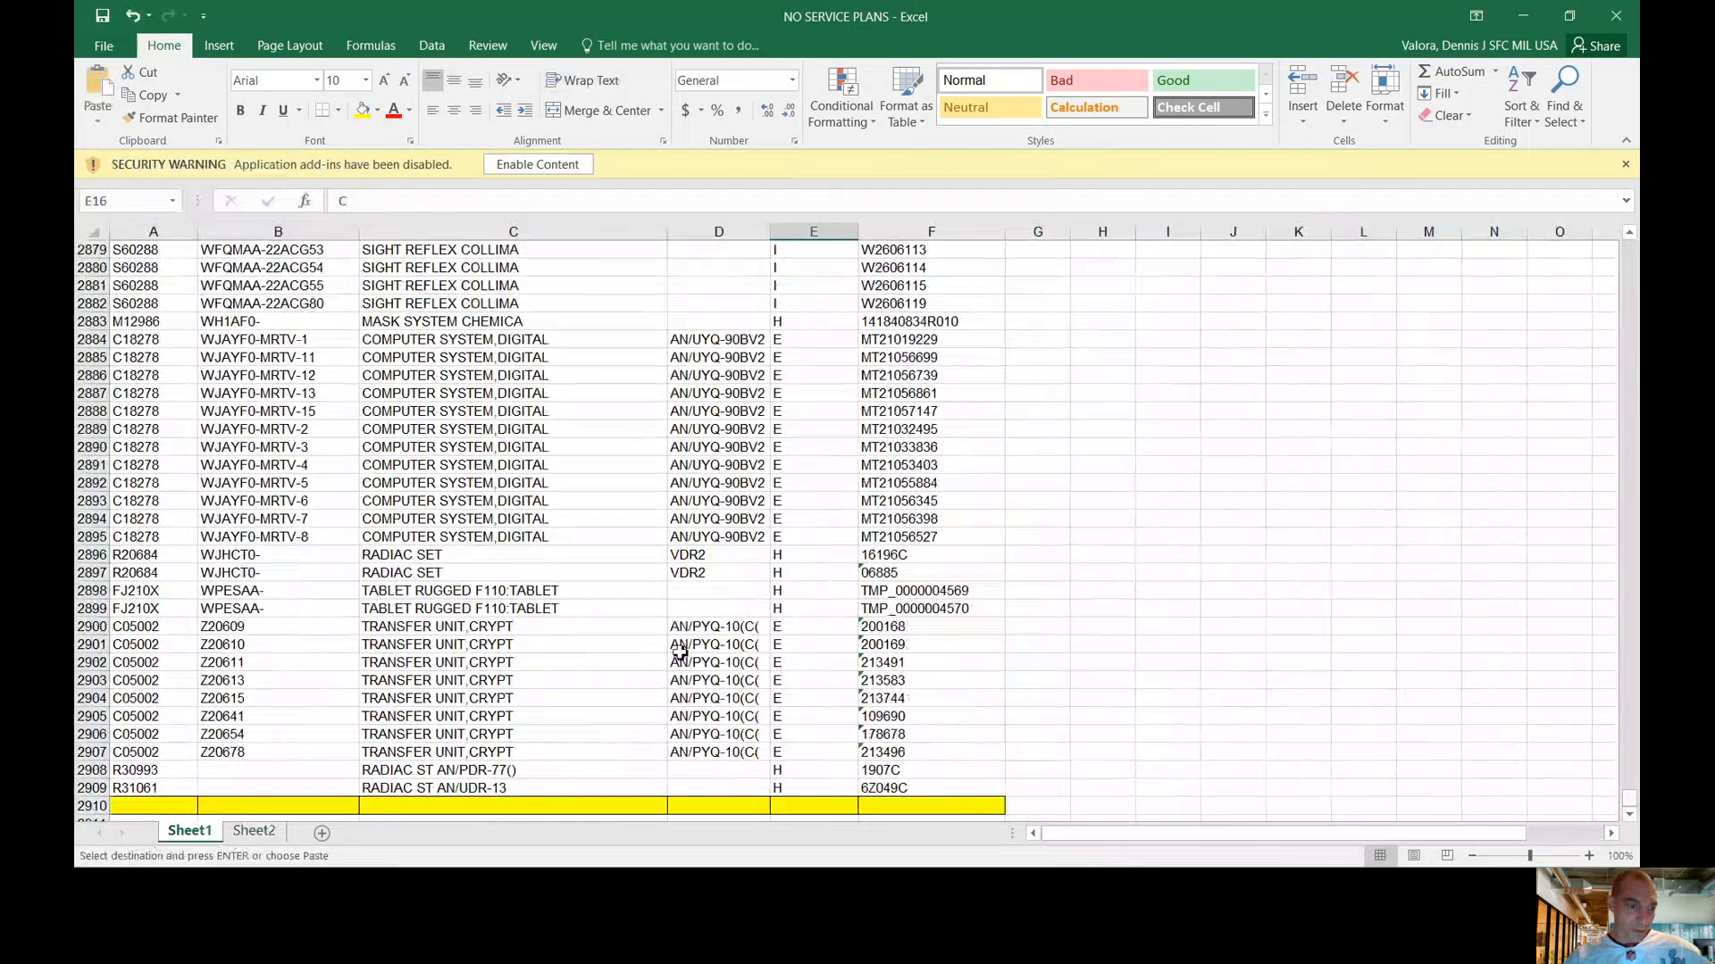
{"action": "left_click", "coordinate": [150, 806]}
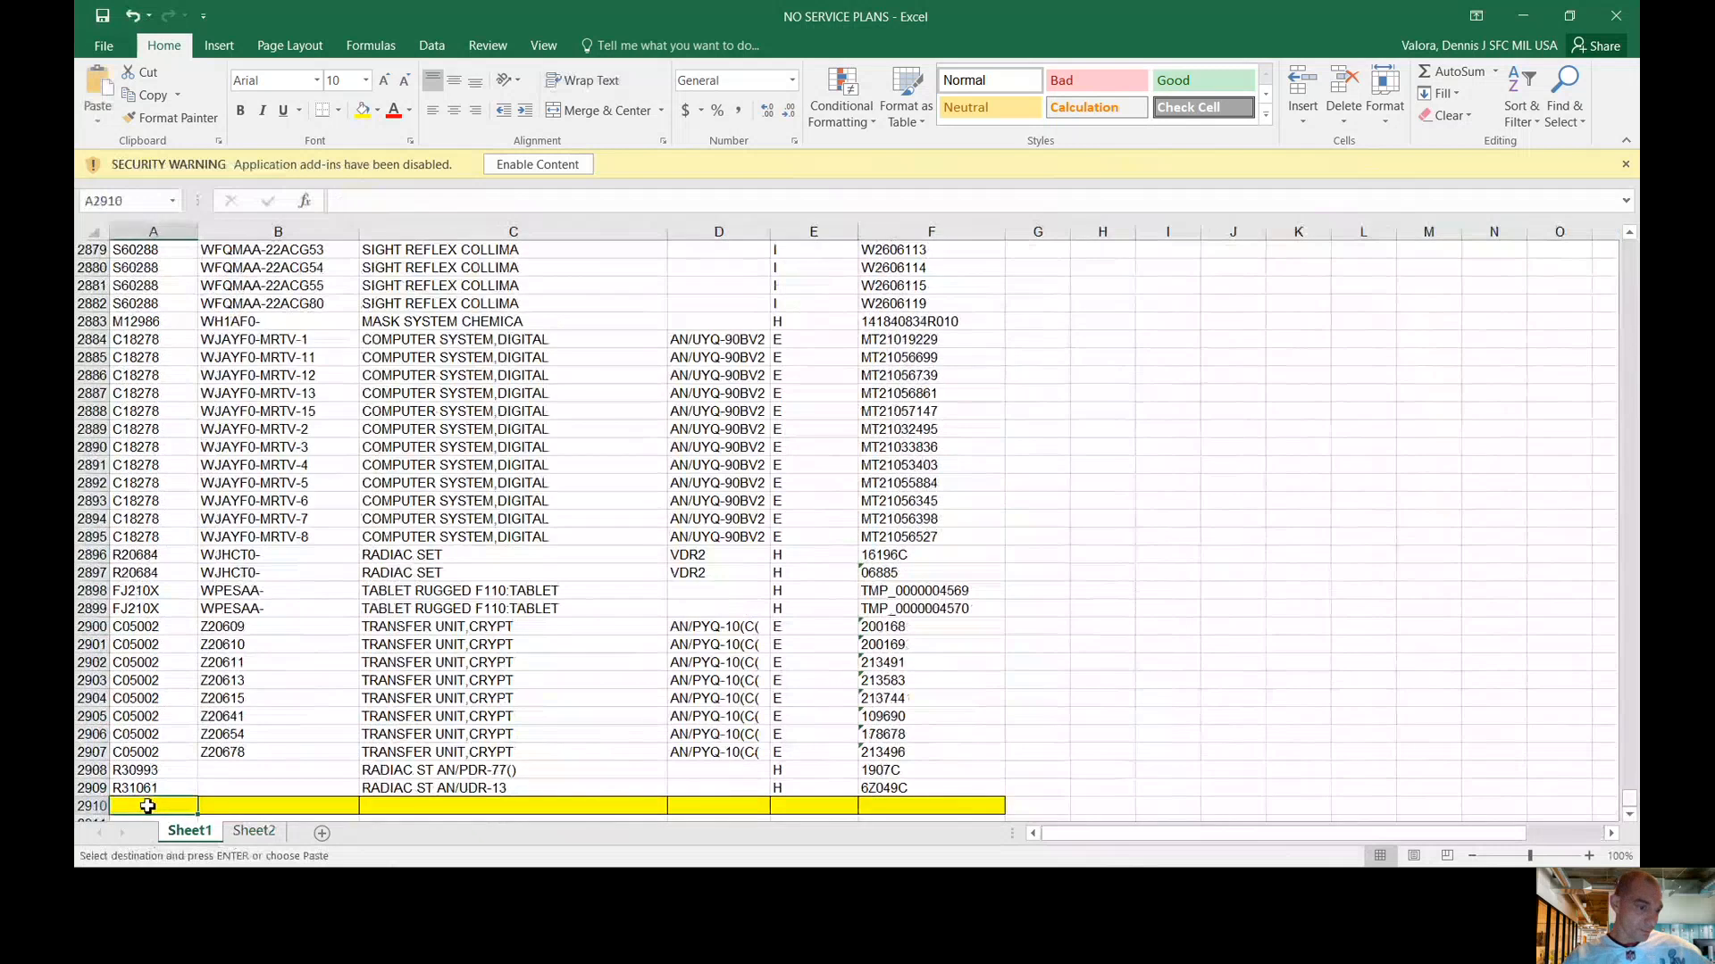
{"action": "right_click", "coordinate": [147, 806]}
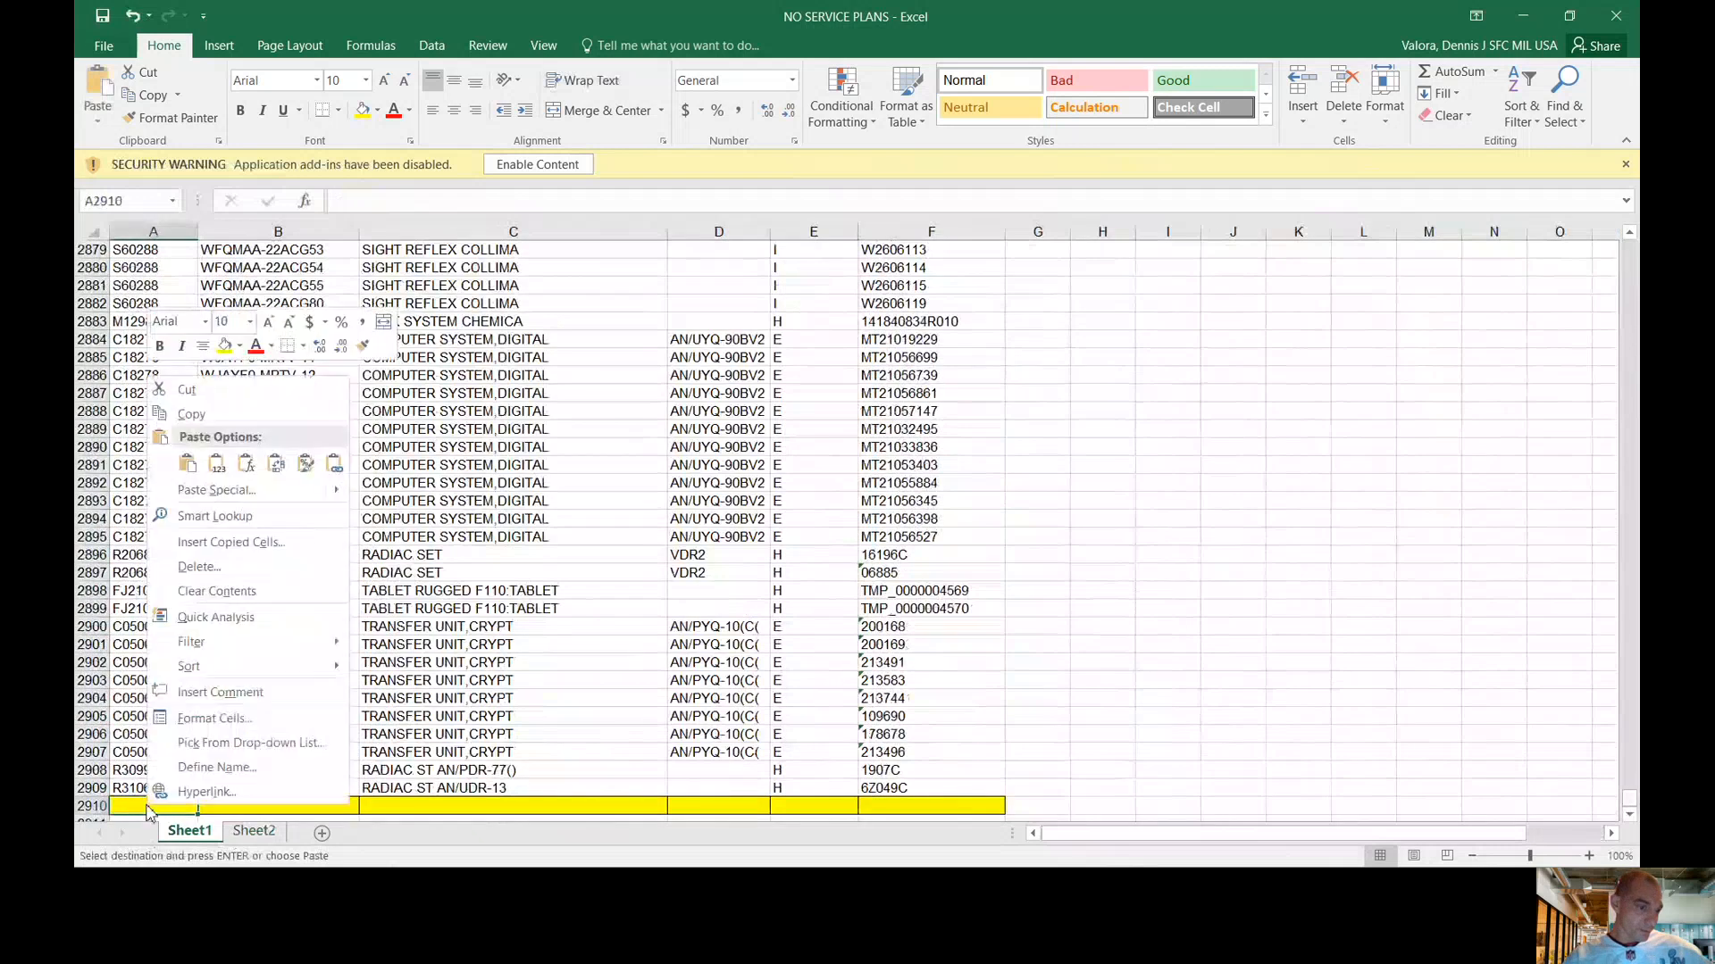
{"action": "left_click", "coordinate": [186, 465]}
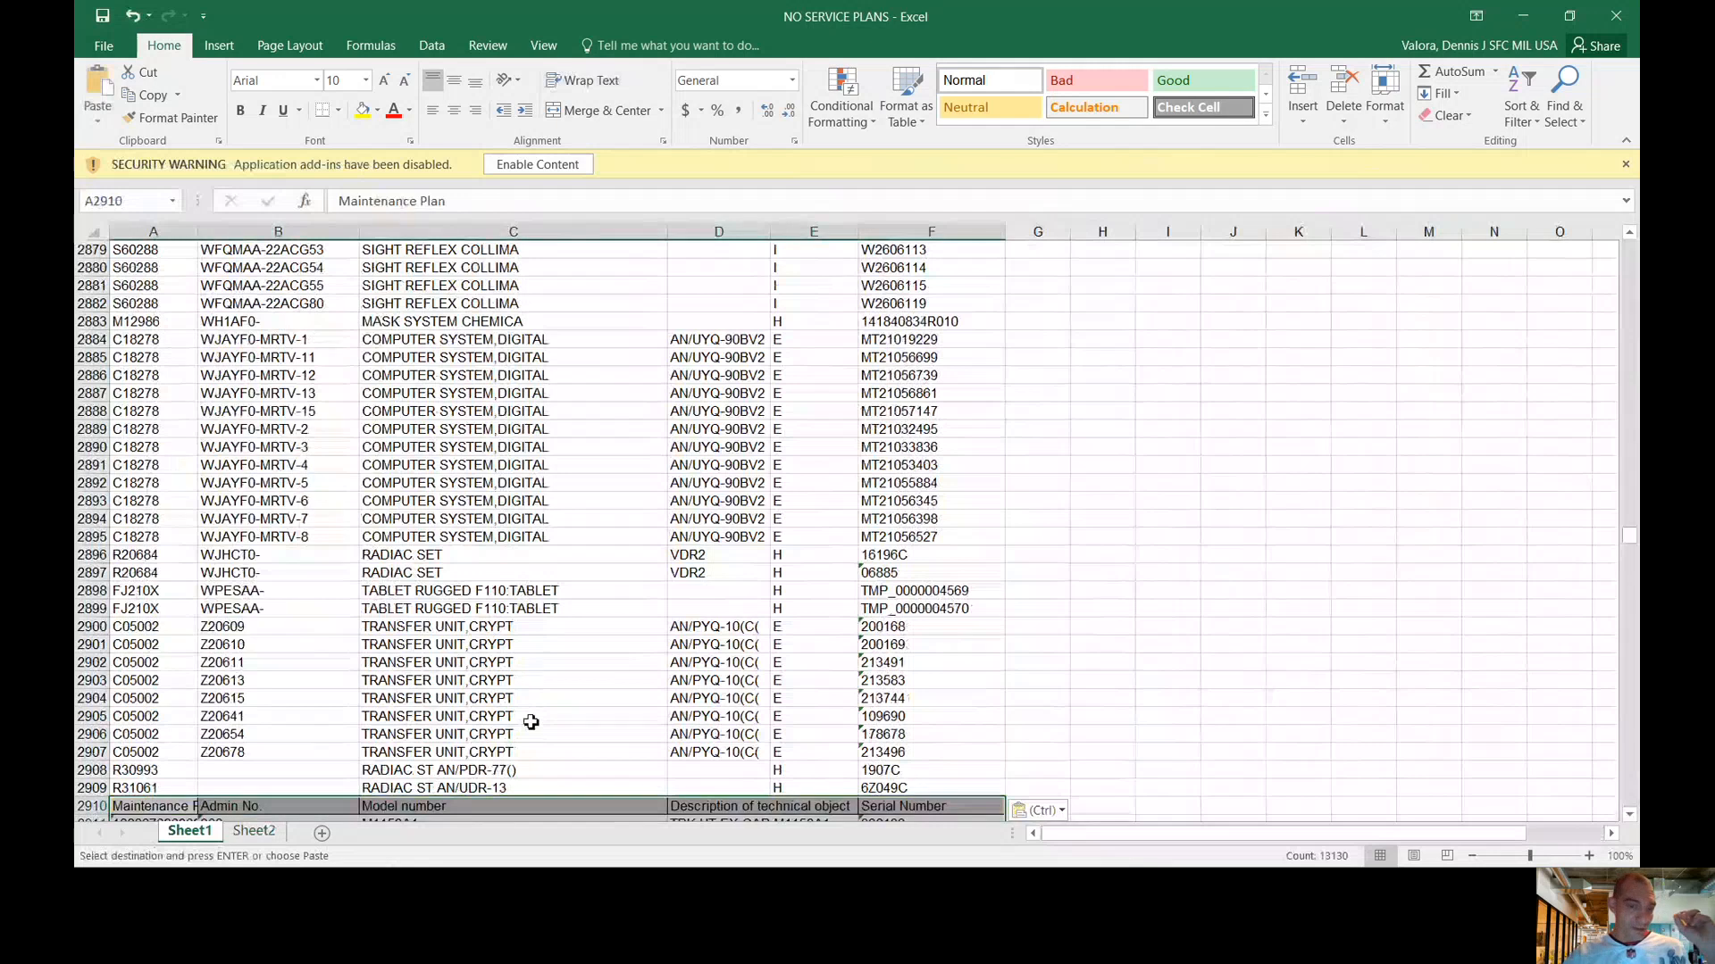
Examine the pasted maintenance plan rows and the Serial Number column on Sheet1, and return to the heading row
{"action": "scroll", "coordinate": [857, 715], "scroll_direction": "down", "scroll_amount": 2}
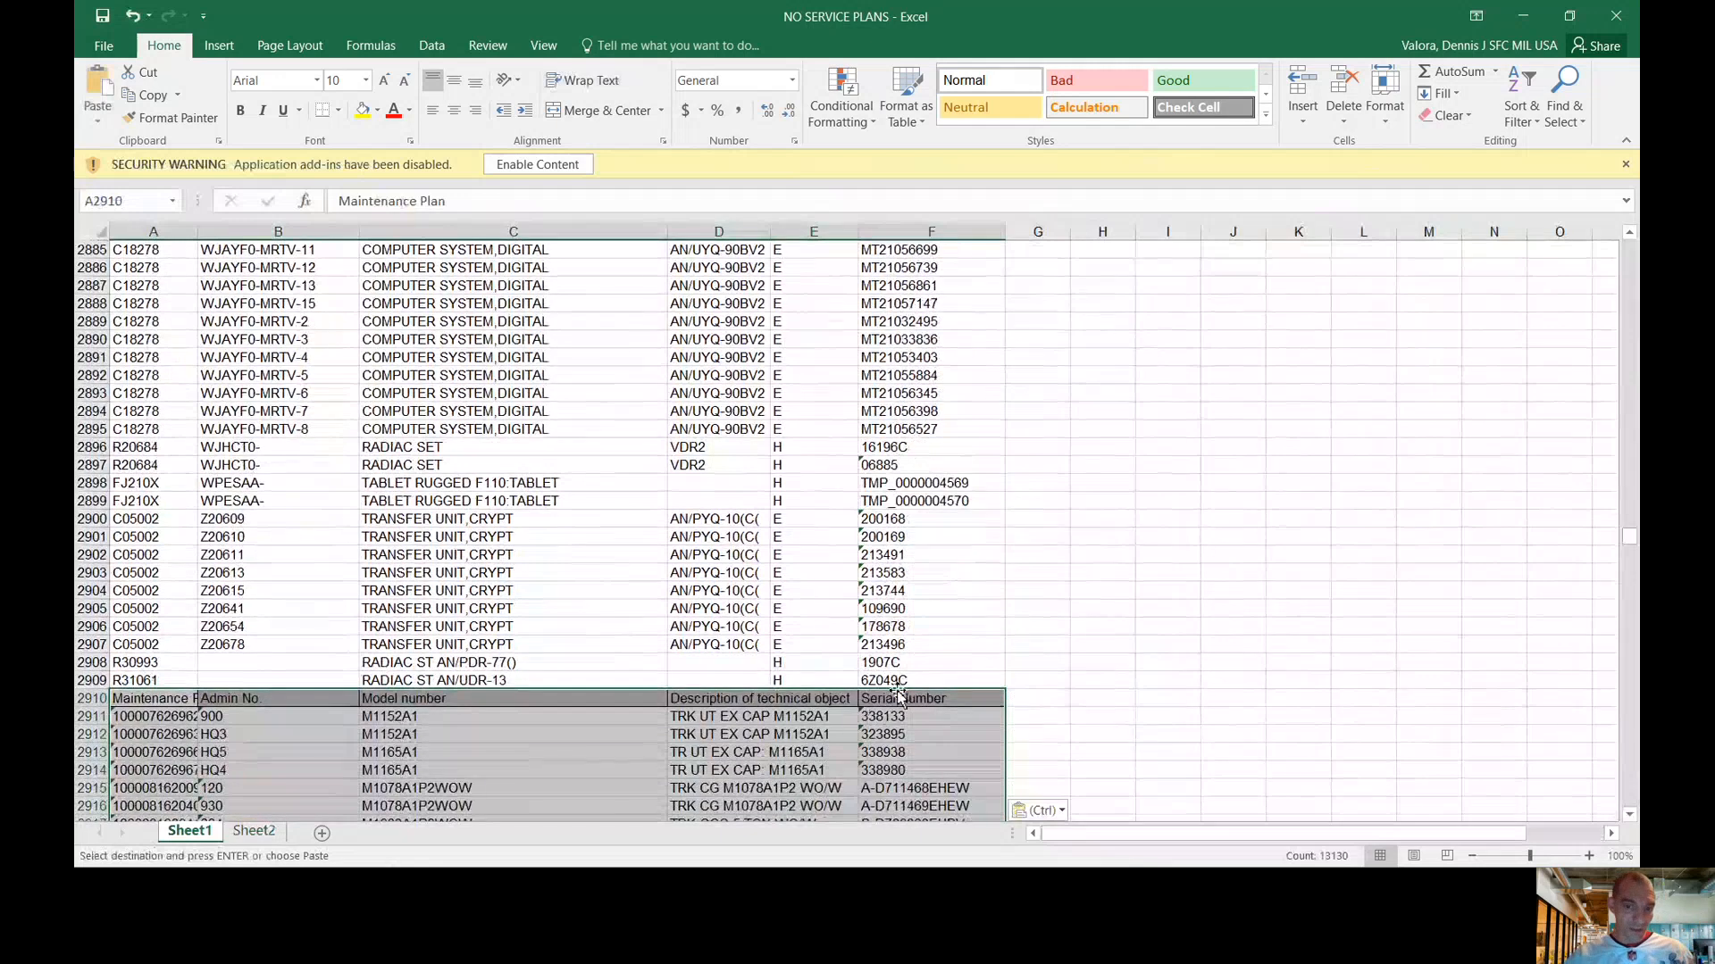
{"action": "left_click", "coordinate": [918, 792]}
{"action": "left_click", "coordinate": [933, 470]}
{"action": "scroll", "coordinate": [915, 330], "scroll_direction": "up", "scroll_amount": 7}
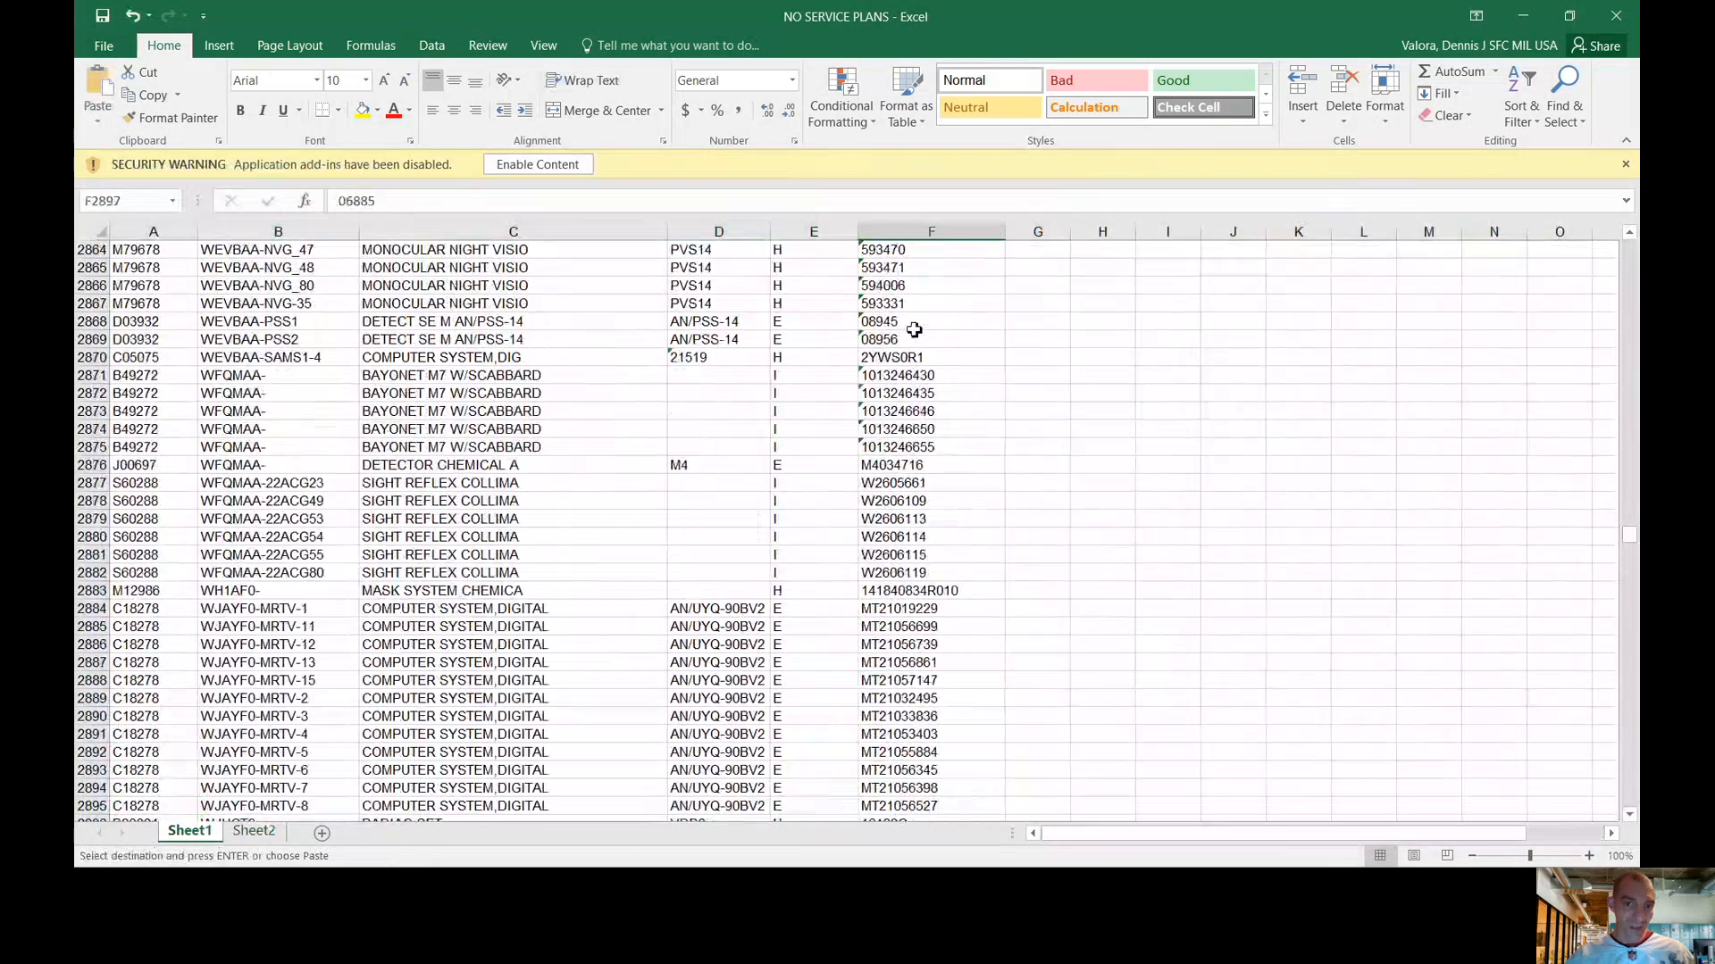
{"action": "scroll", "coordinate": [916, 353], "scroll_direction": "down", "scroll_amount": 3}
{"action": "left_click_drag", "start_coordinate": [1631, 543], "coordinate": [1631, 250]}
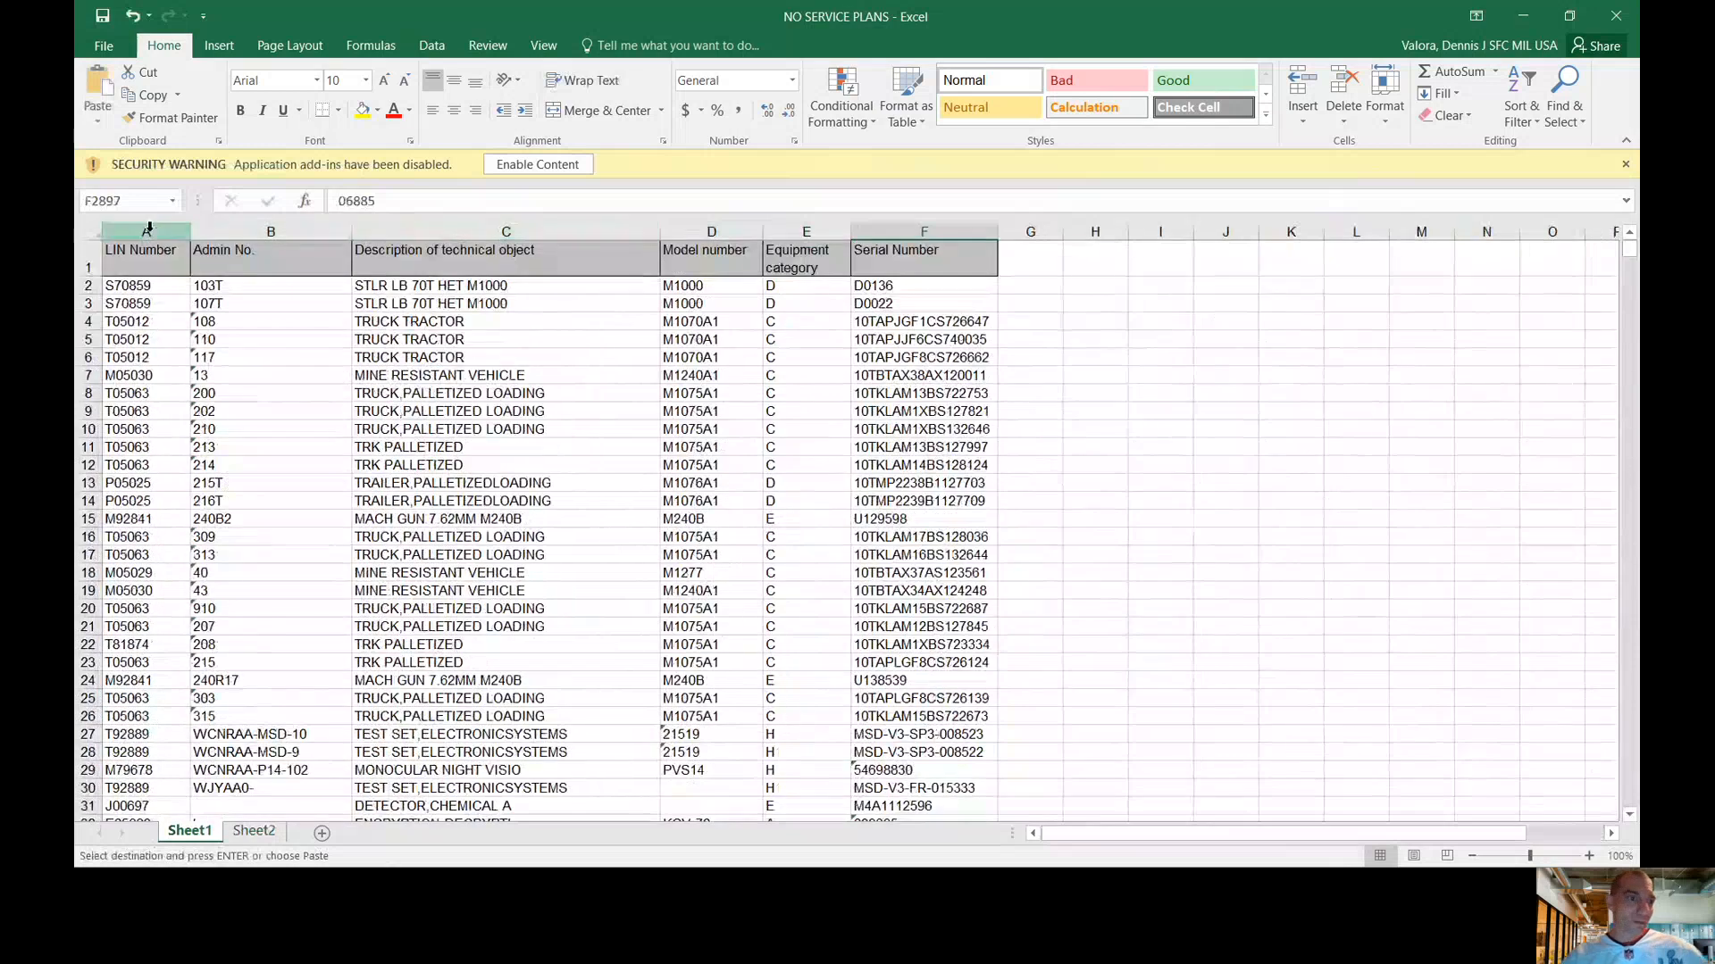
{"action": "left_click", "coordinate": [91, 233]}
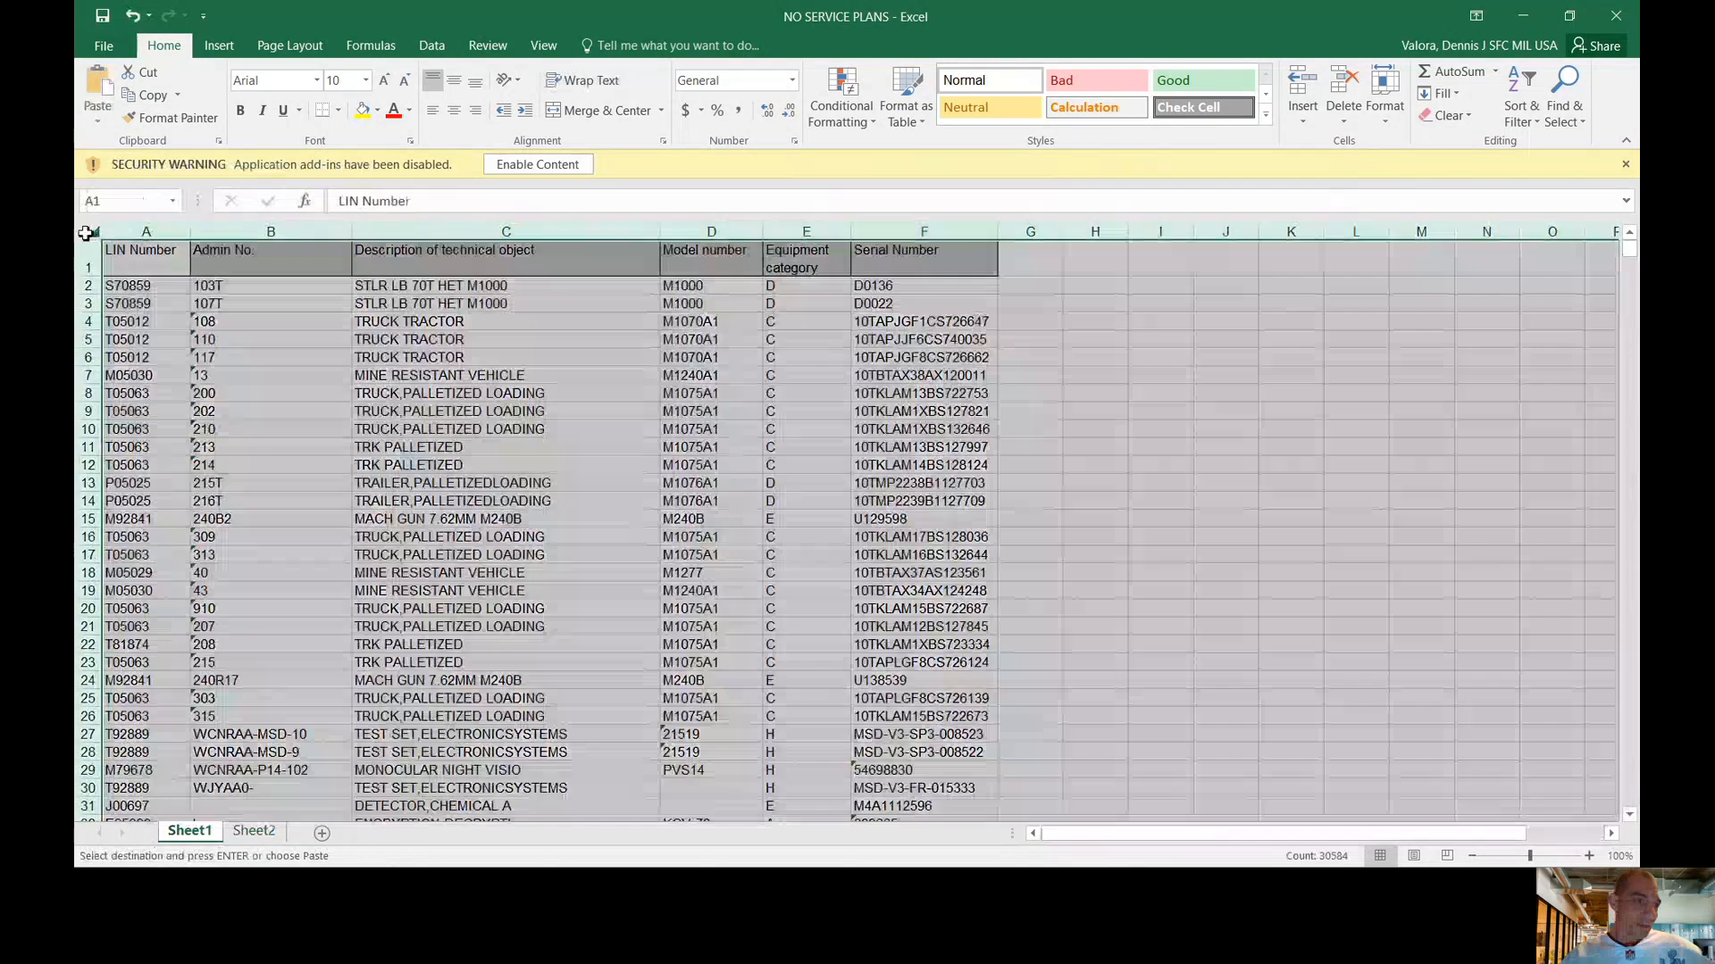
{"action": "left_click", "coordinate": [212, 357]}
{"action": "left_click", "coordinate": [122, 257]}
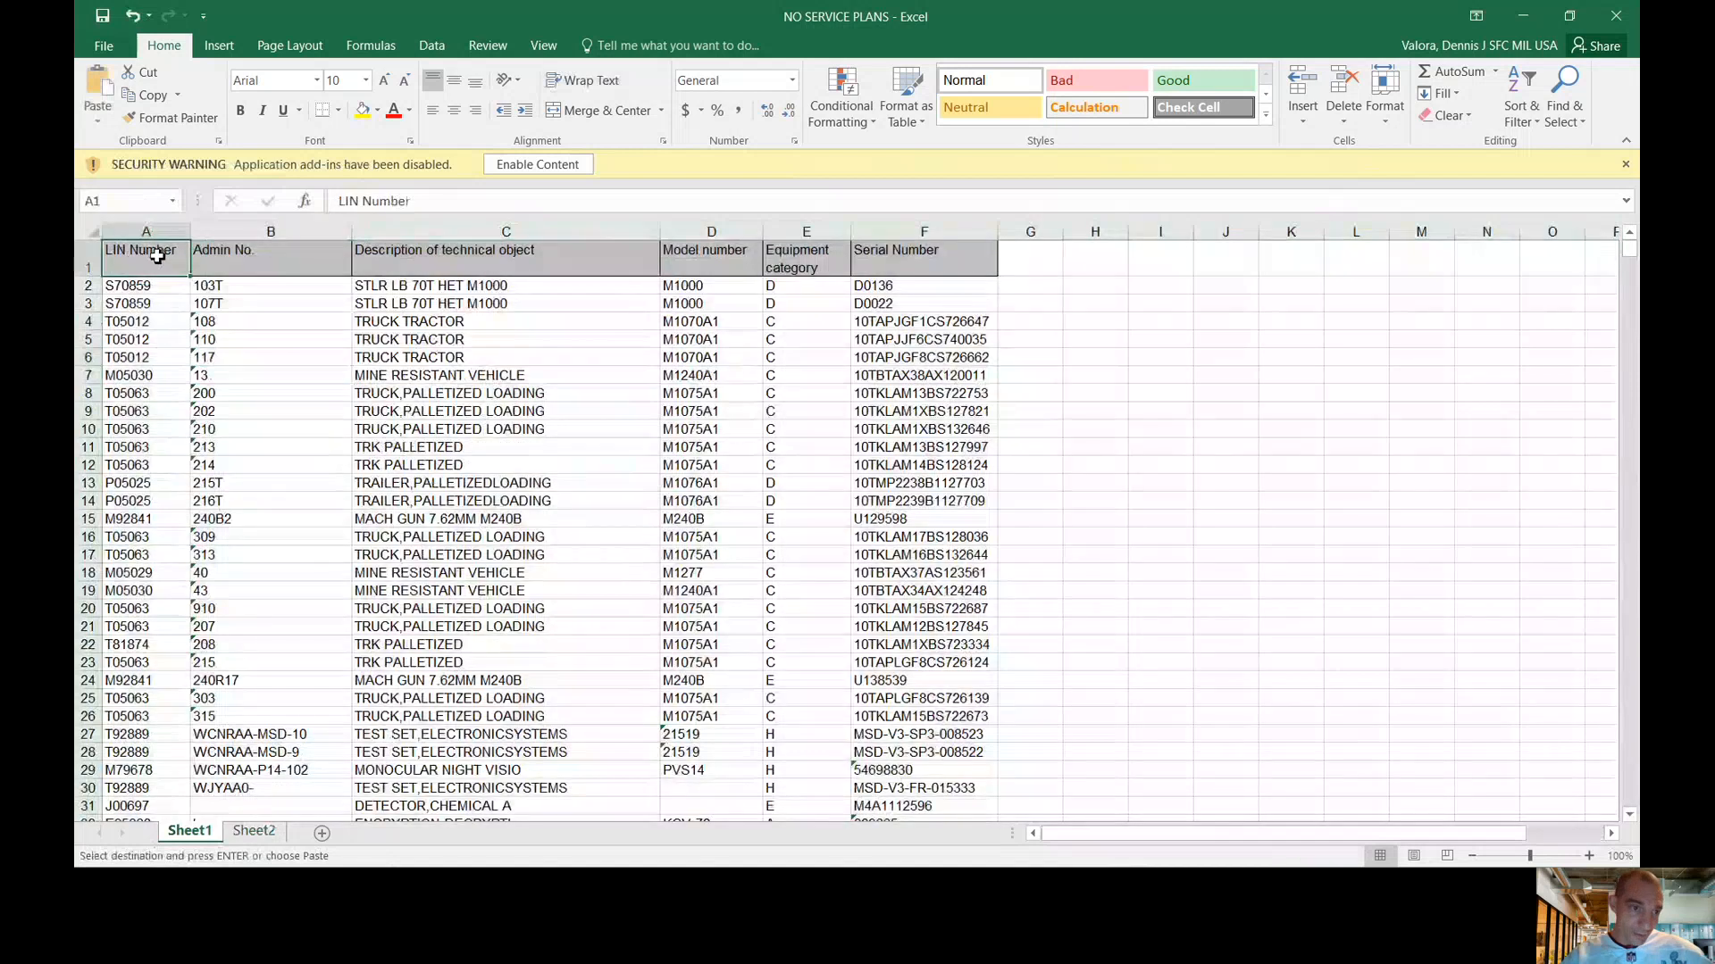
{"action": "left_click_drag", "start_coordinate": [148, 262], "coordinate": [916, 814]}
{"action": "left_click", "coordinate": [890, 721]}
{"action": "scroll", "coordinate": [796, 582], "scroll_direction": "up", "scroll_amount": 15}
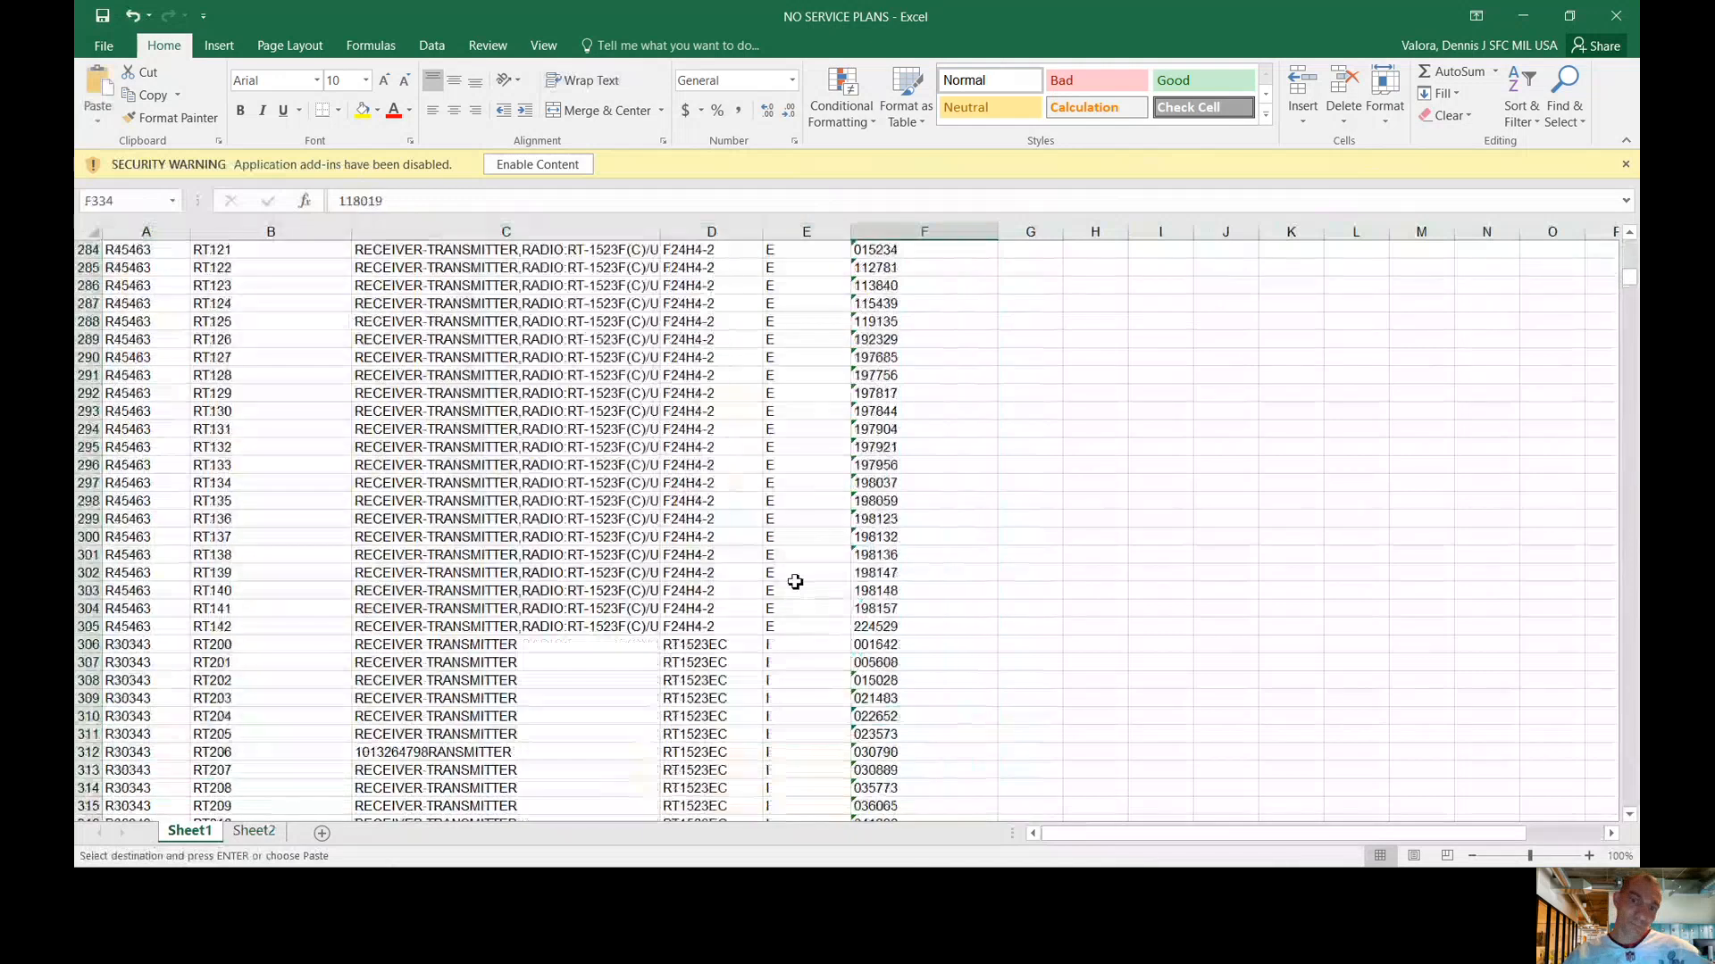
{"action": "left_click_drag", "start_coordinate": [1632, 278], "coordinate": [1629, 239]}
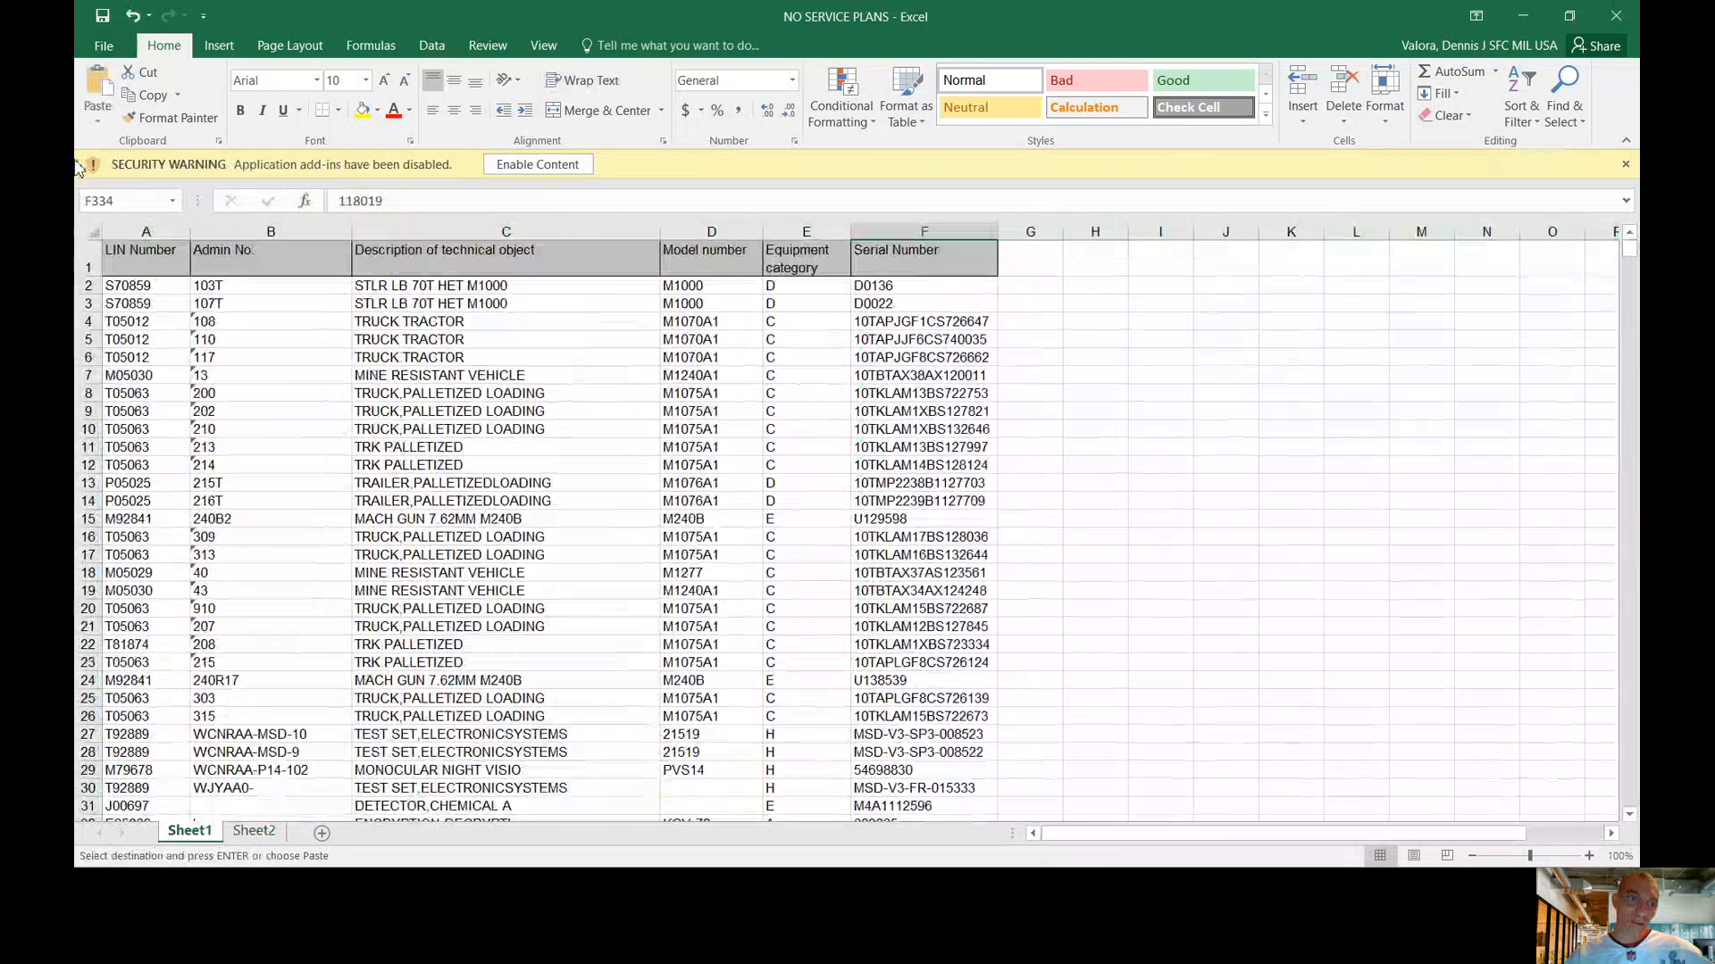
Sort the combined table A1:F5535 by Serial Number from A to Z, treating anything that looks like a number as a number
{"action": "left_click_drag", "start_coordinate": [955, 533], "coordinate": [963, 866]}
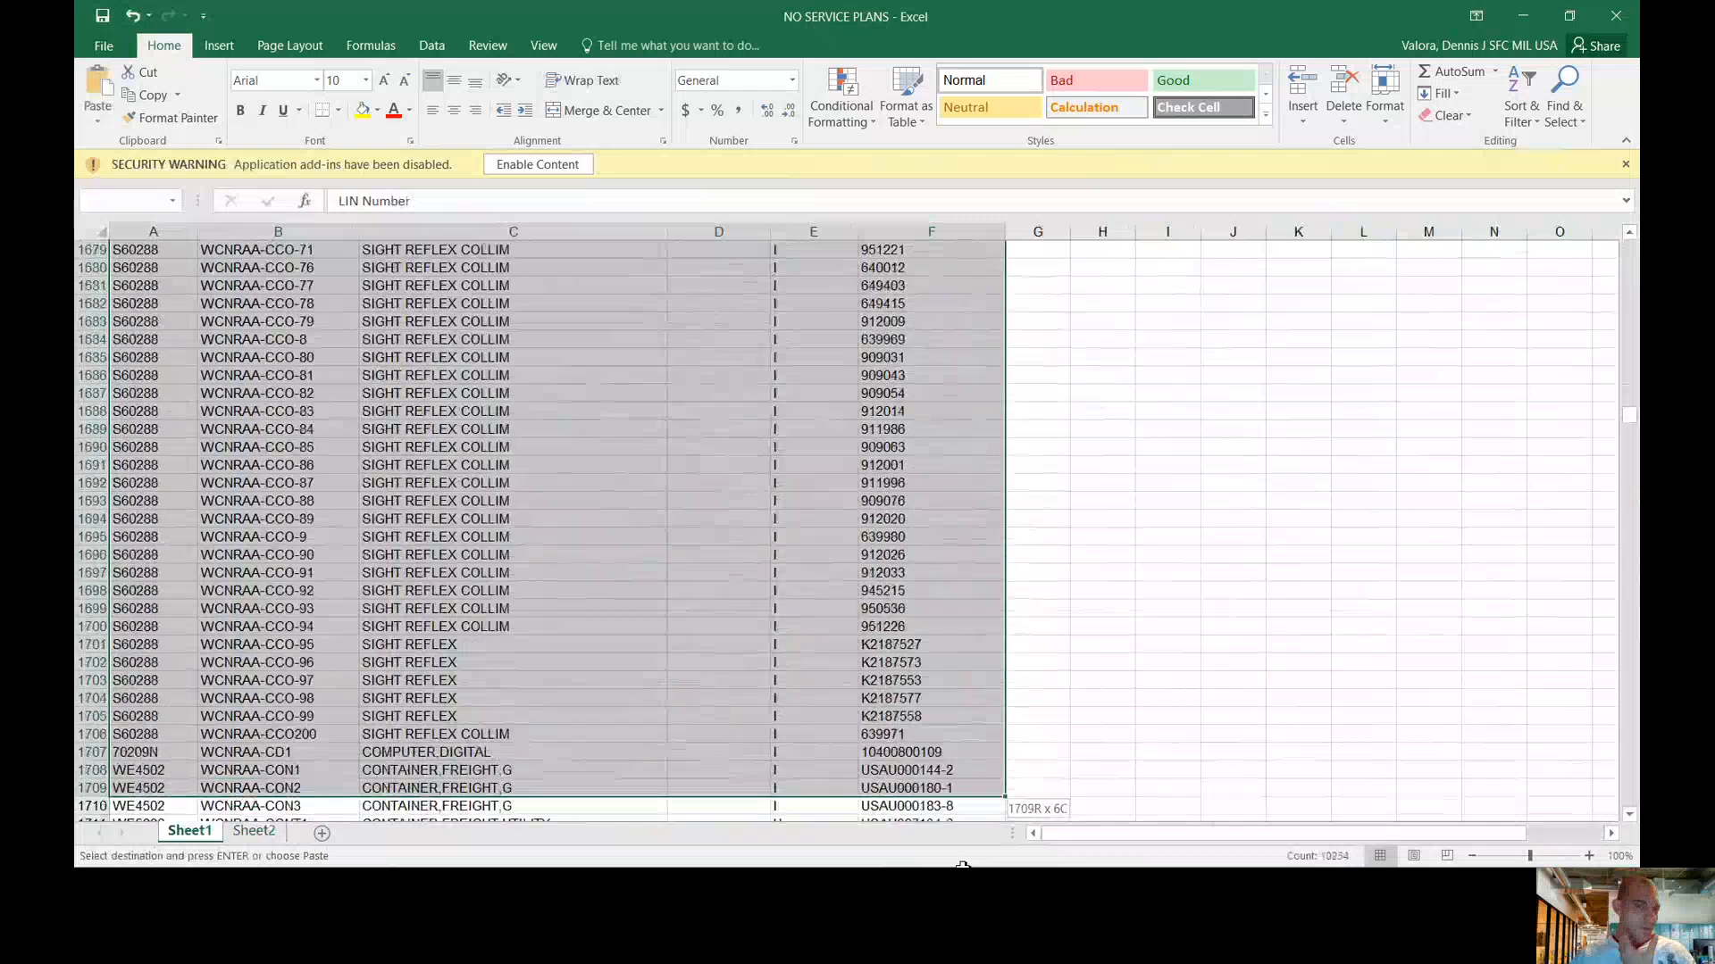
{"action": "left_click_drag", "start_coordinate": [962, 867], "coordinate": [963, 866]}
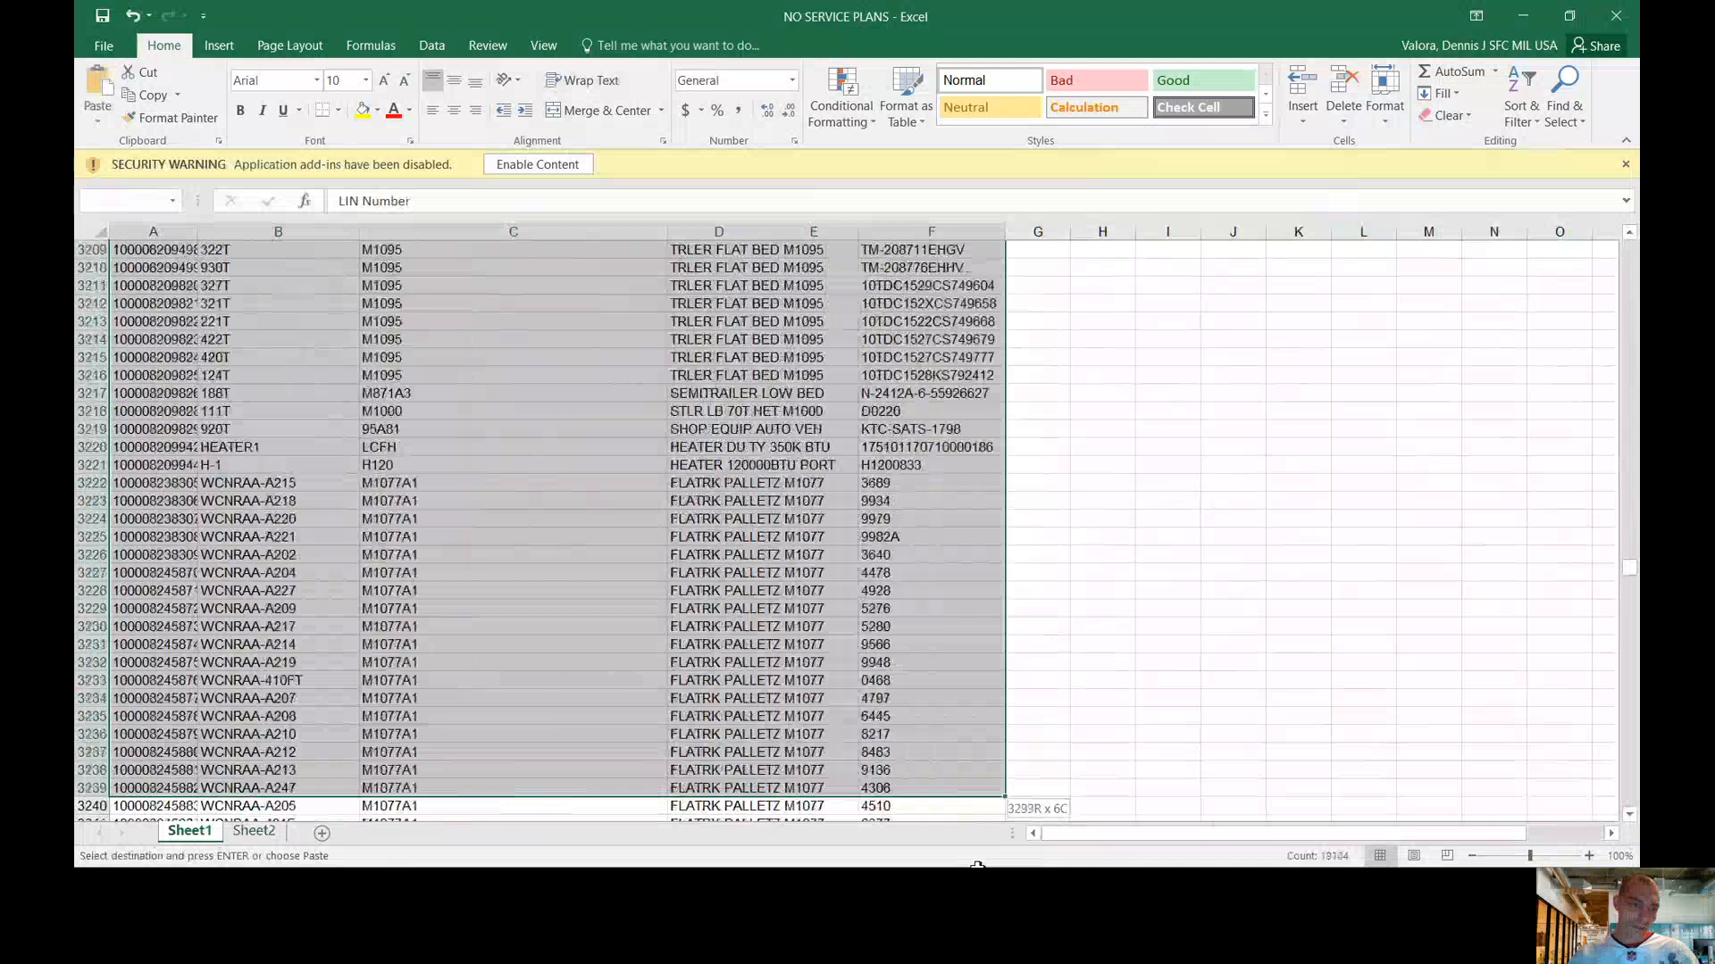
{"action": "left_click_drag", "start_coordinate": [977, 866], "coordinate": [977, 866]}
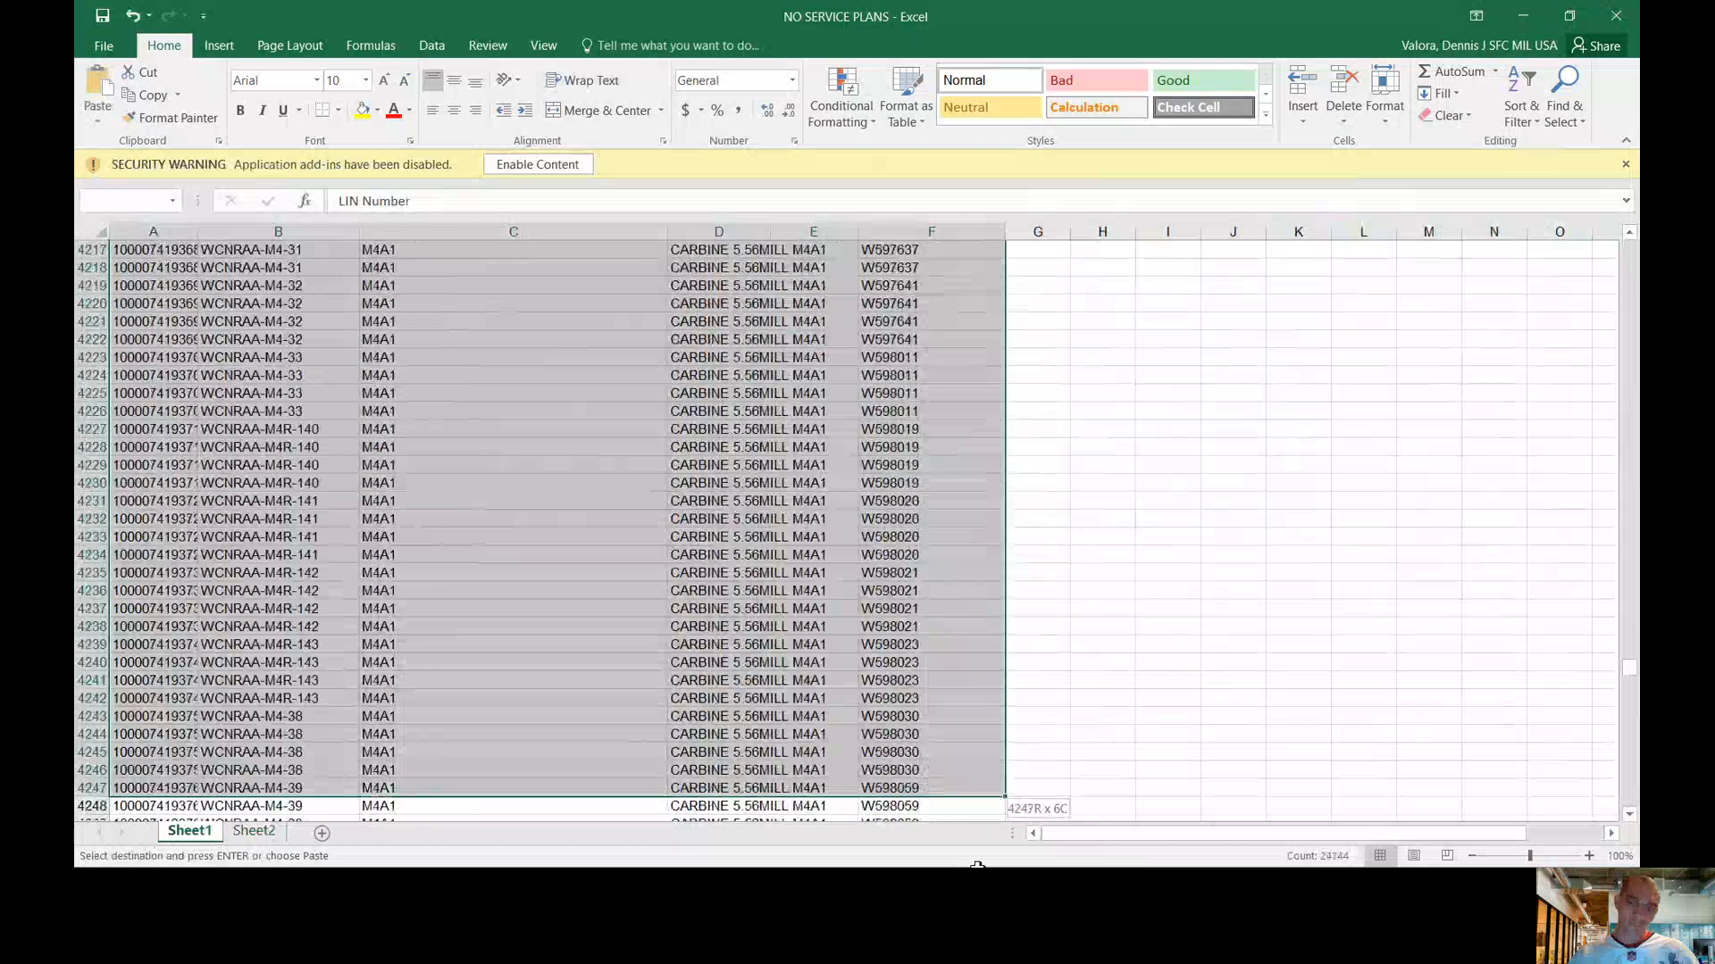
{"action": "left_click_drag", "start_coordinate": [980, 867], "coordinate": [926, 773]}
{"action": "key", "text": "ctrl+v"}
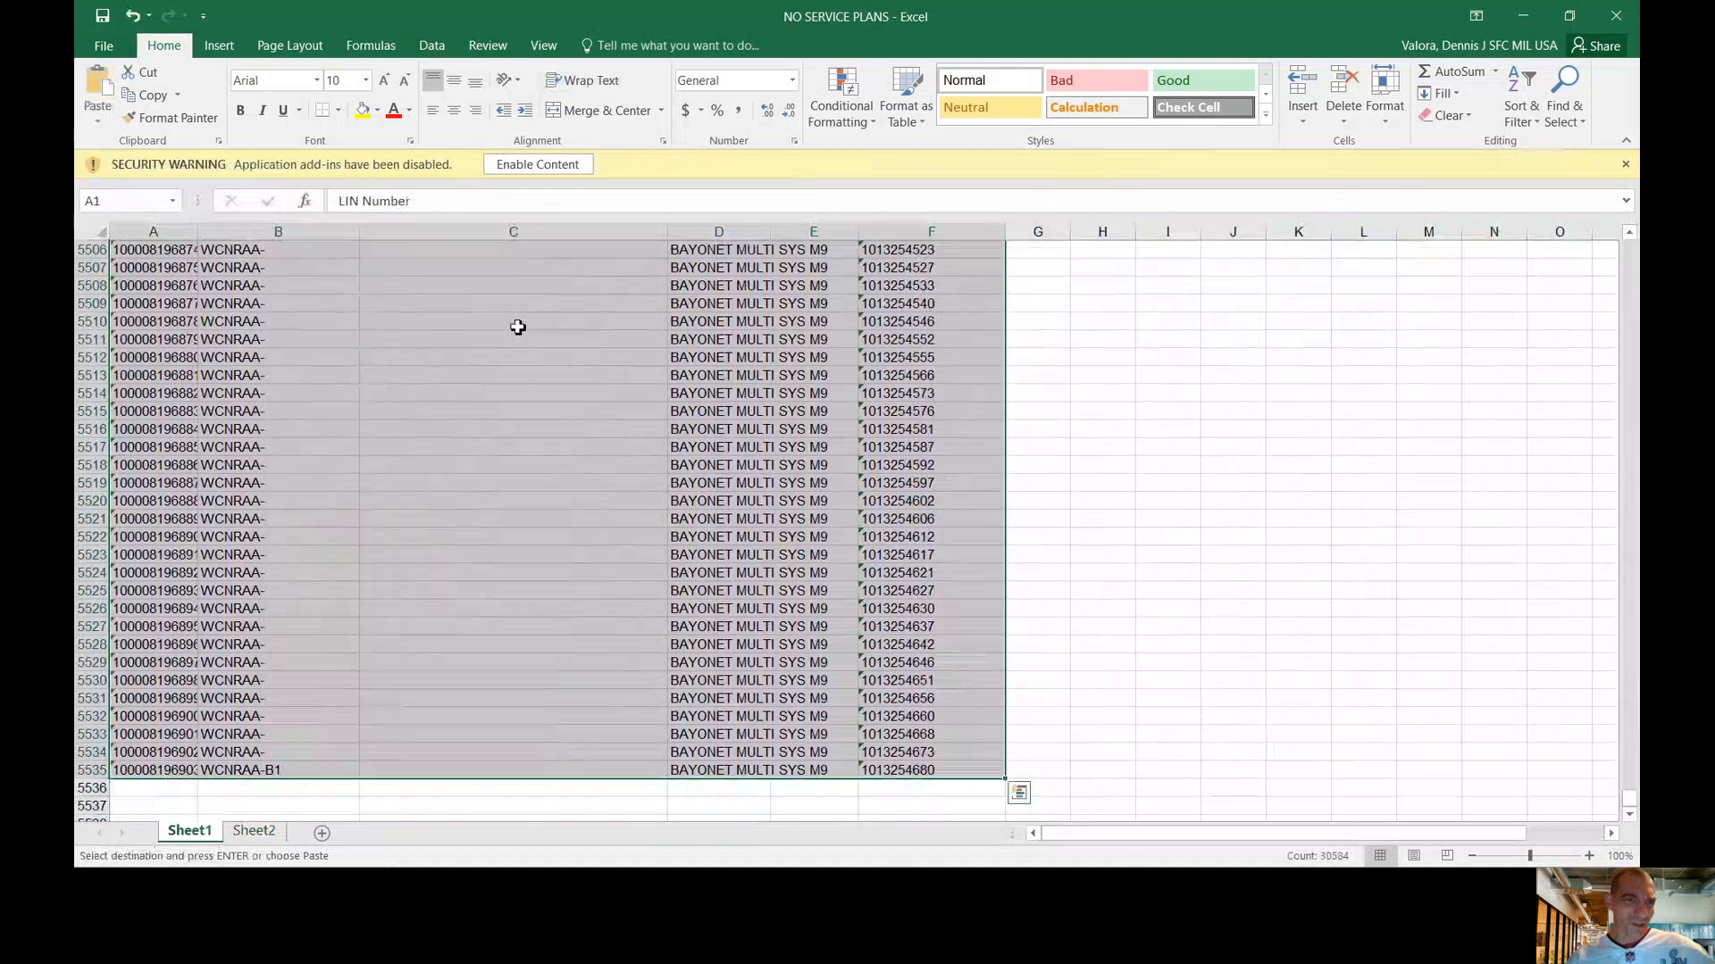
{"action": "left_click_drag", "start_coordinate": [1630, 800], "coordinate": [1629, 241]}
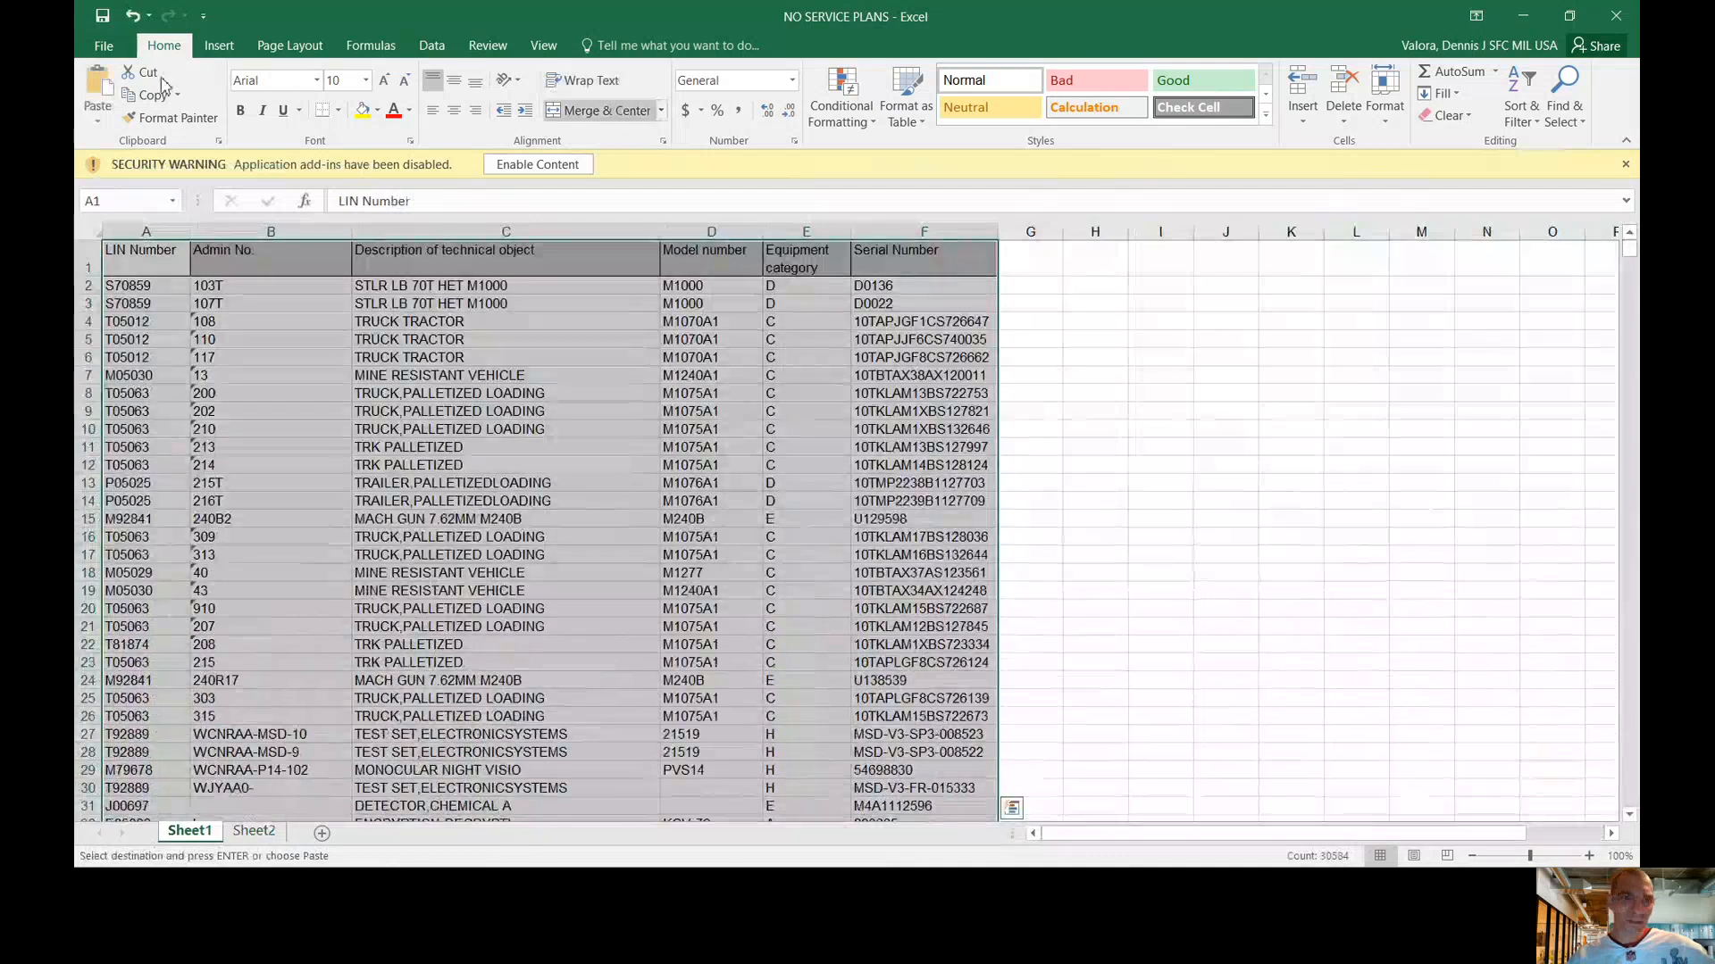
{"action": "left_click", "coordinate": [445, 49]}
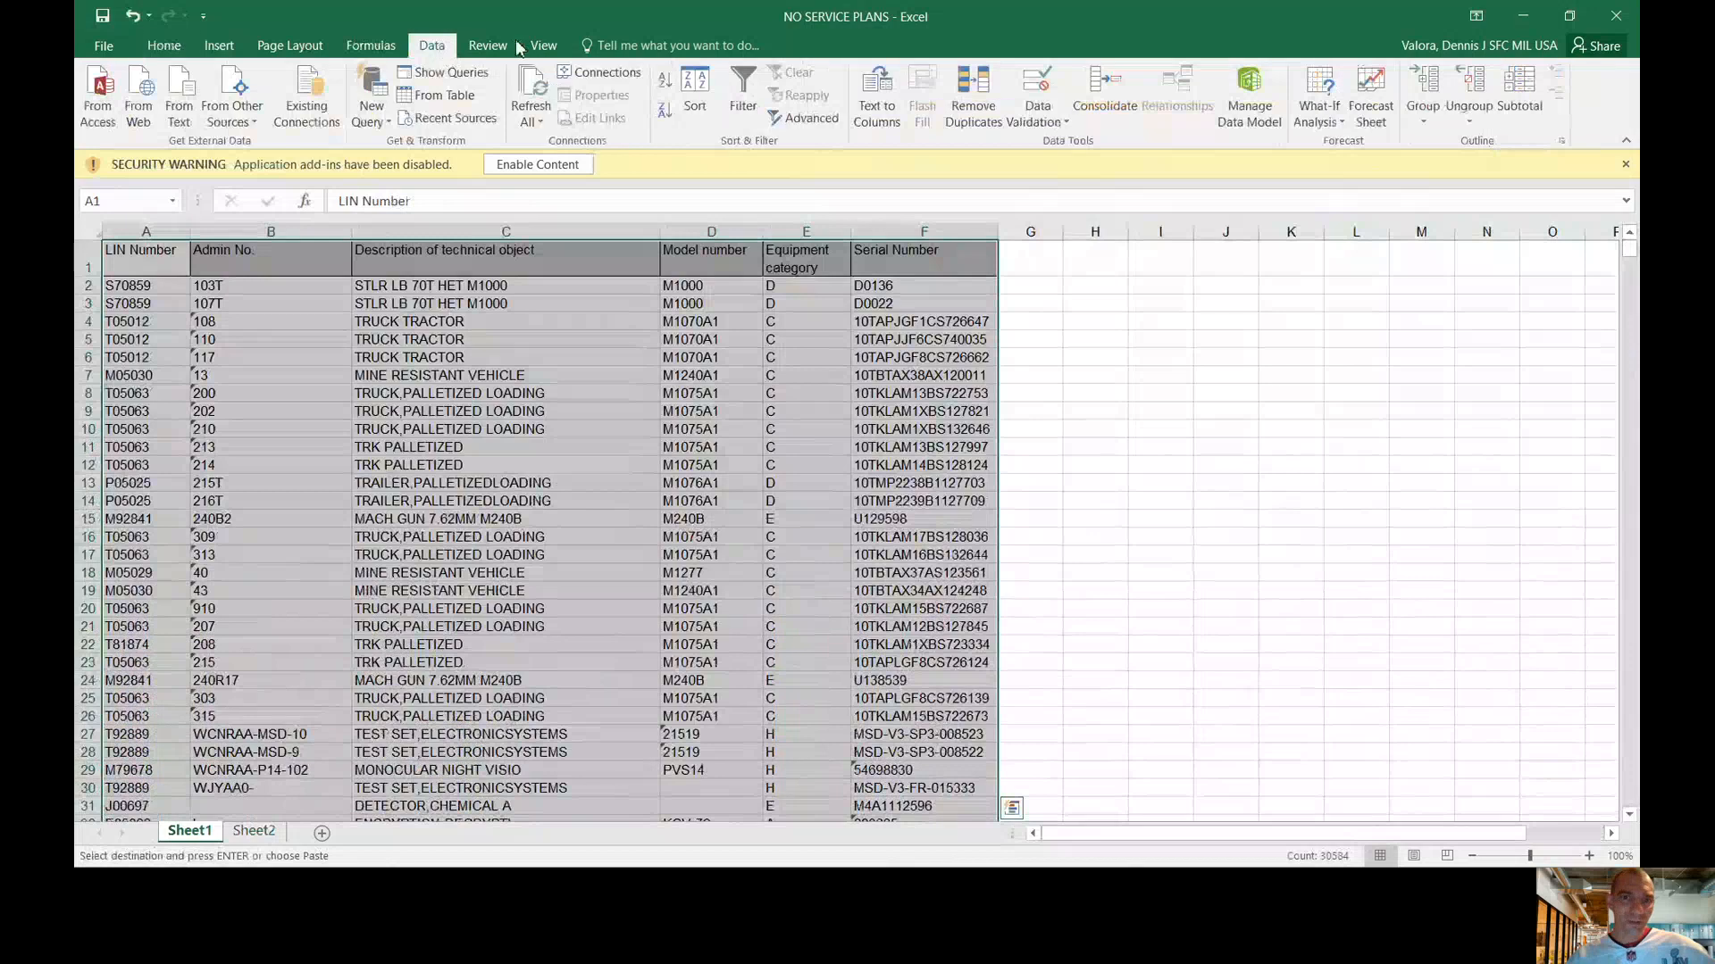
{"action": "left_click", "coordinate": [695, 85]}
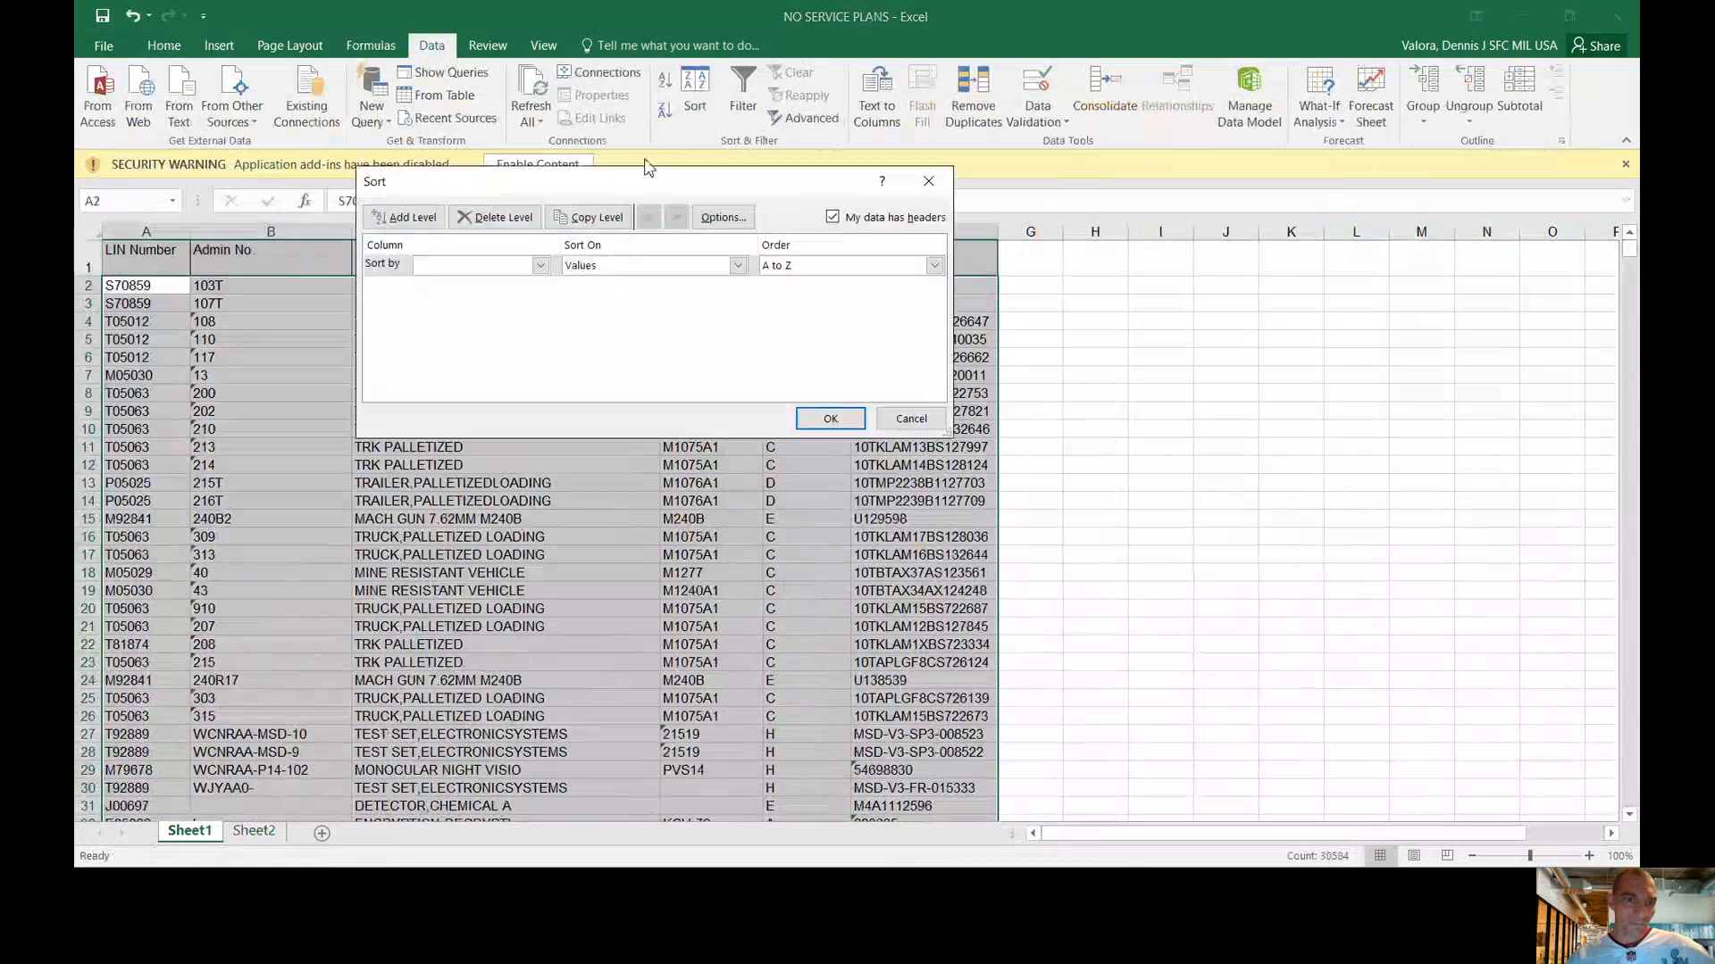
{"action": "left_click", "coordinate": [475, 354]}
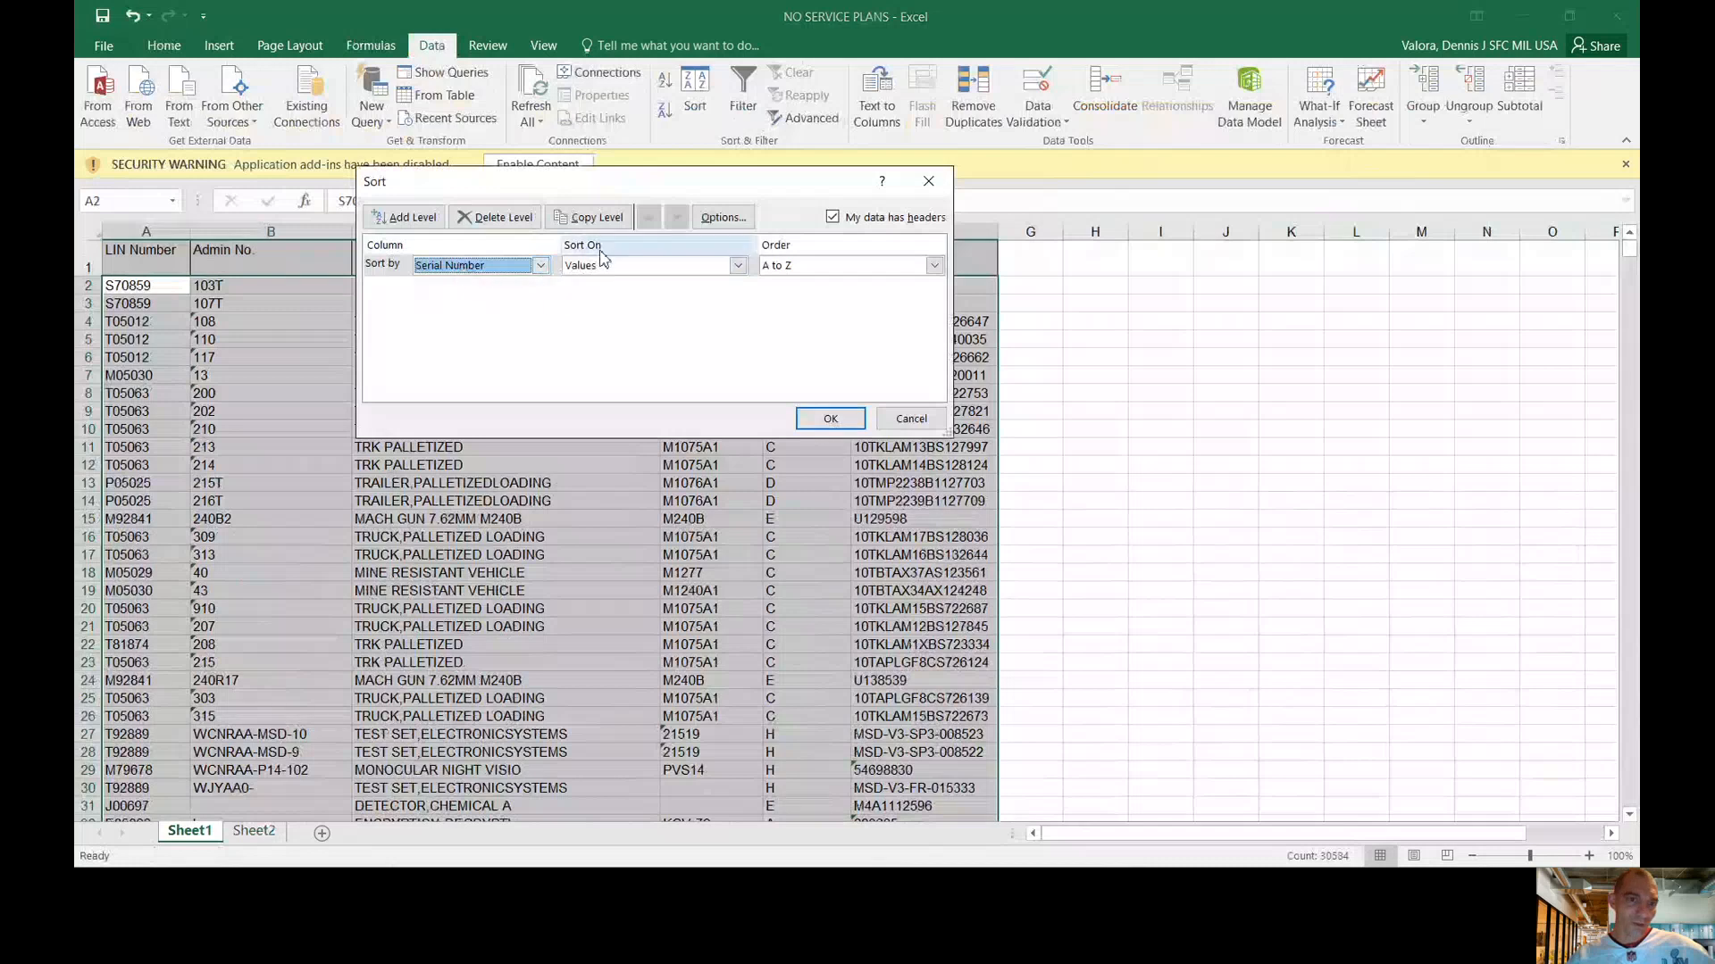
{"action": "left_click", "coordinate": [828, 415]}
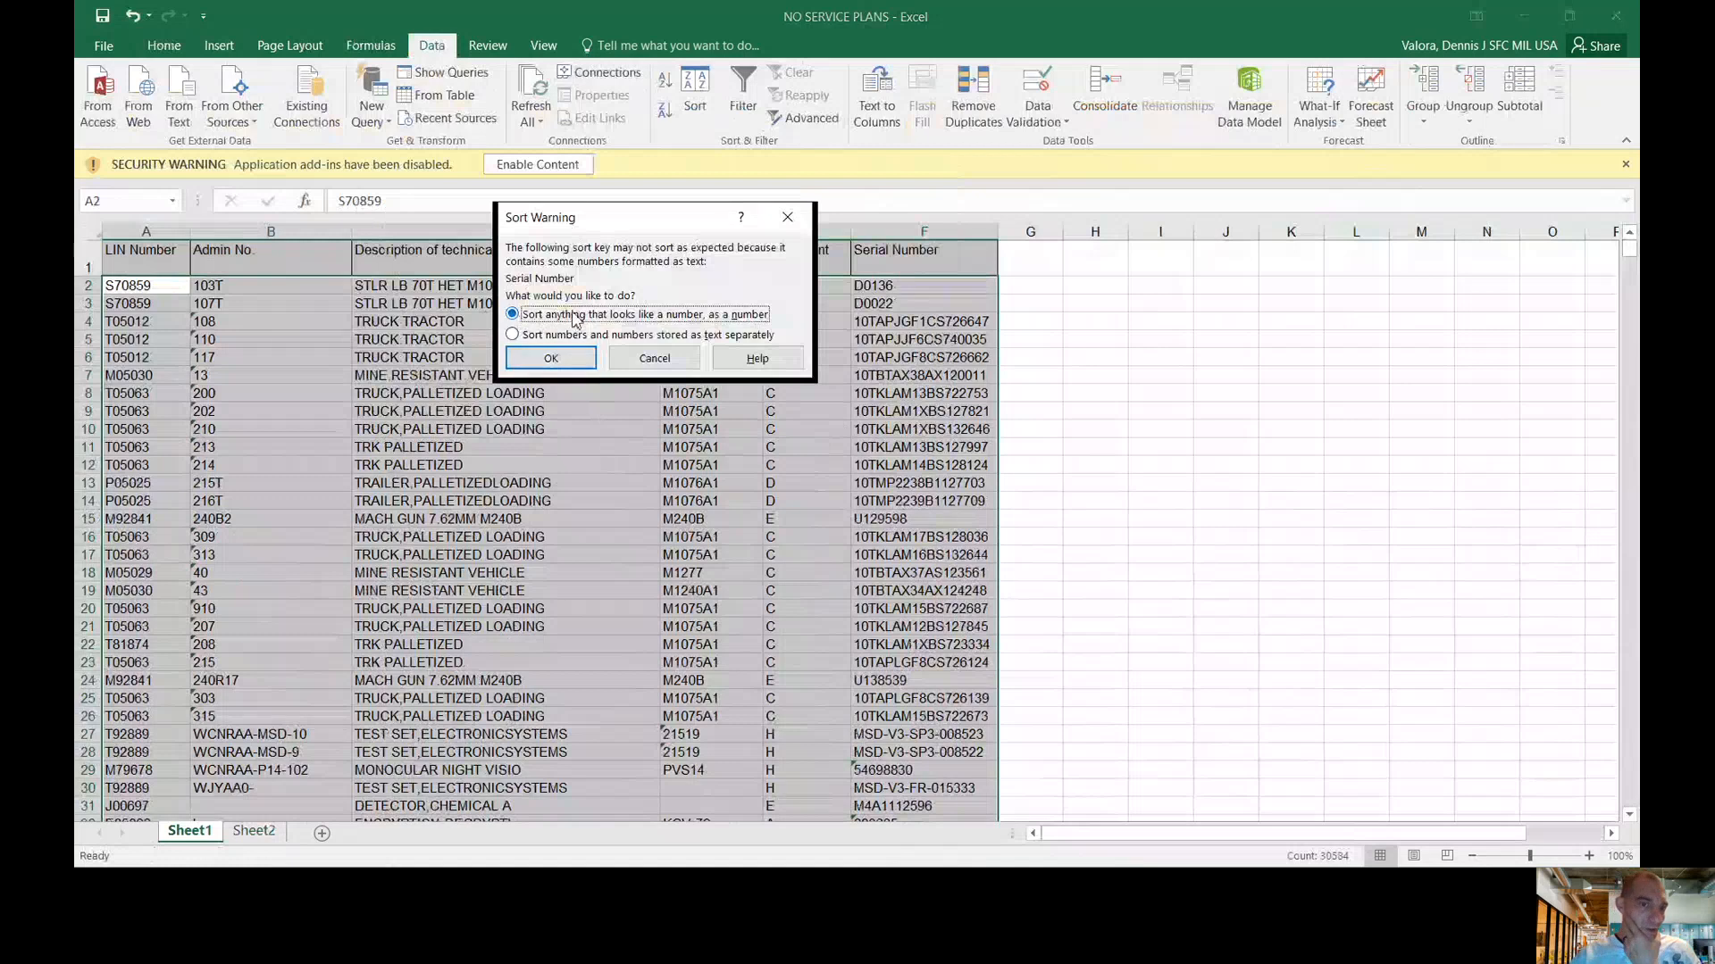
{"action": "left_click", "coordinate": [551, 359]}
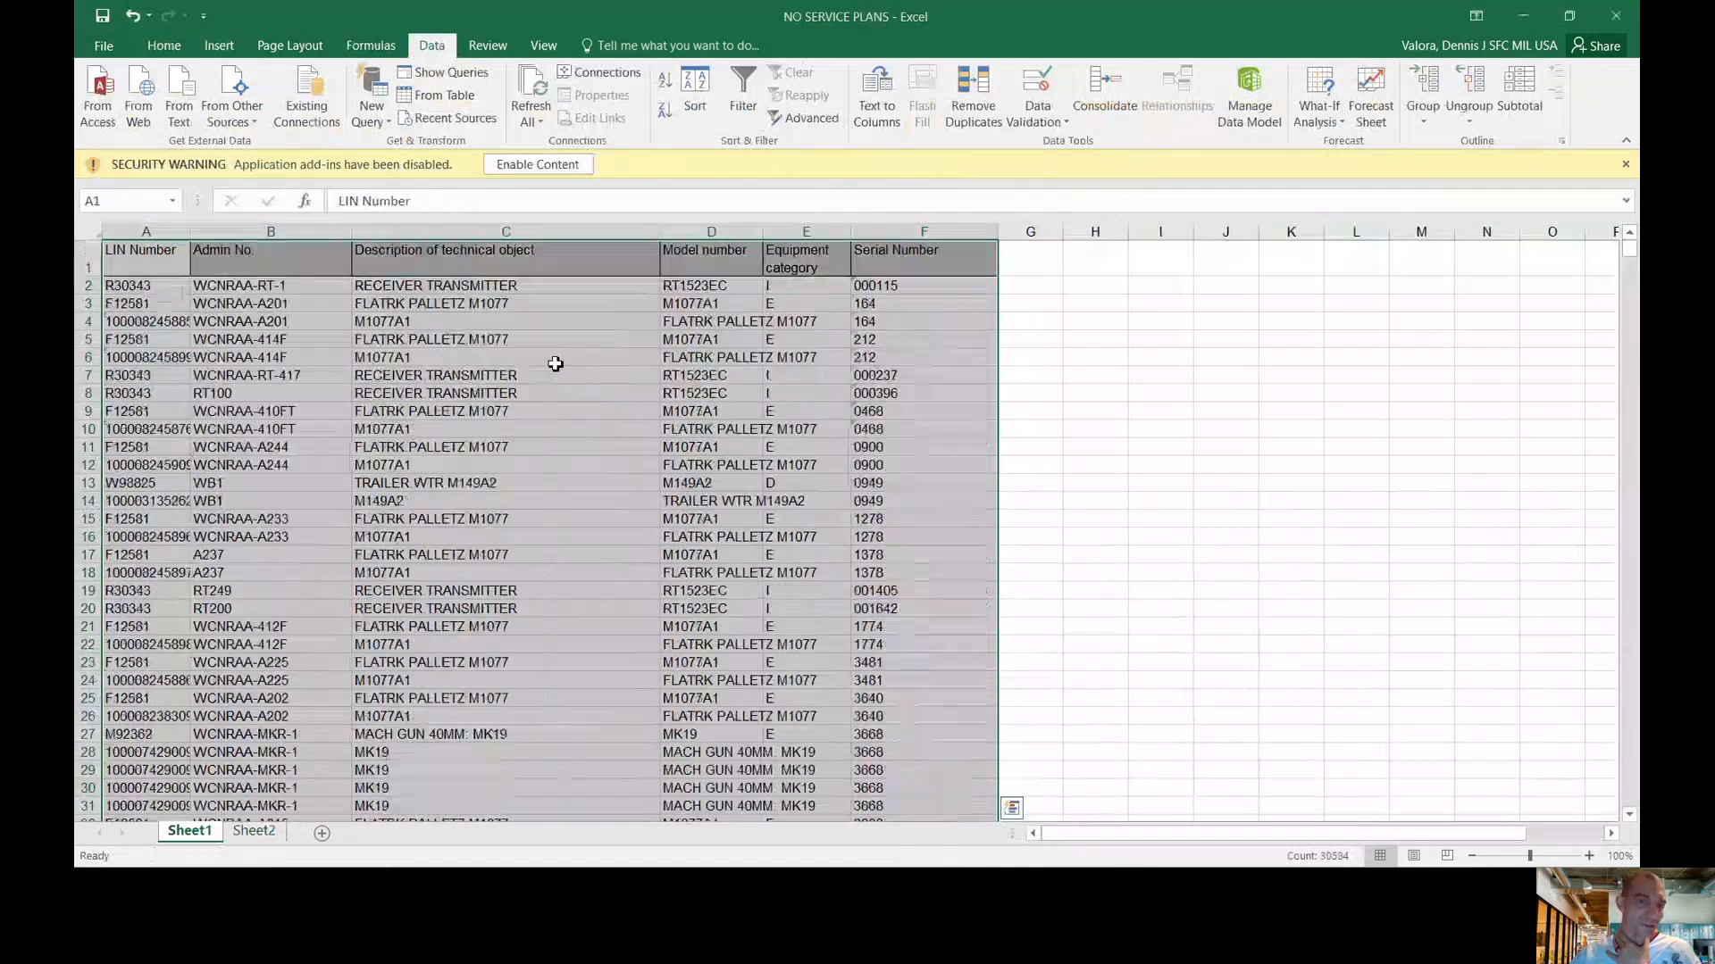
{"action": "left_click", "coordinate": [258, 375]}
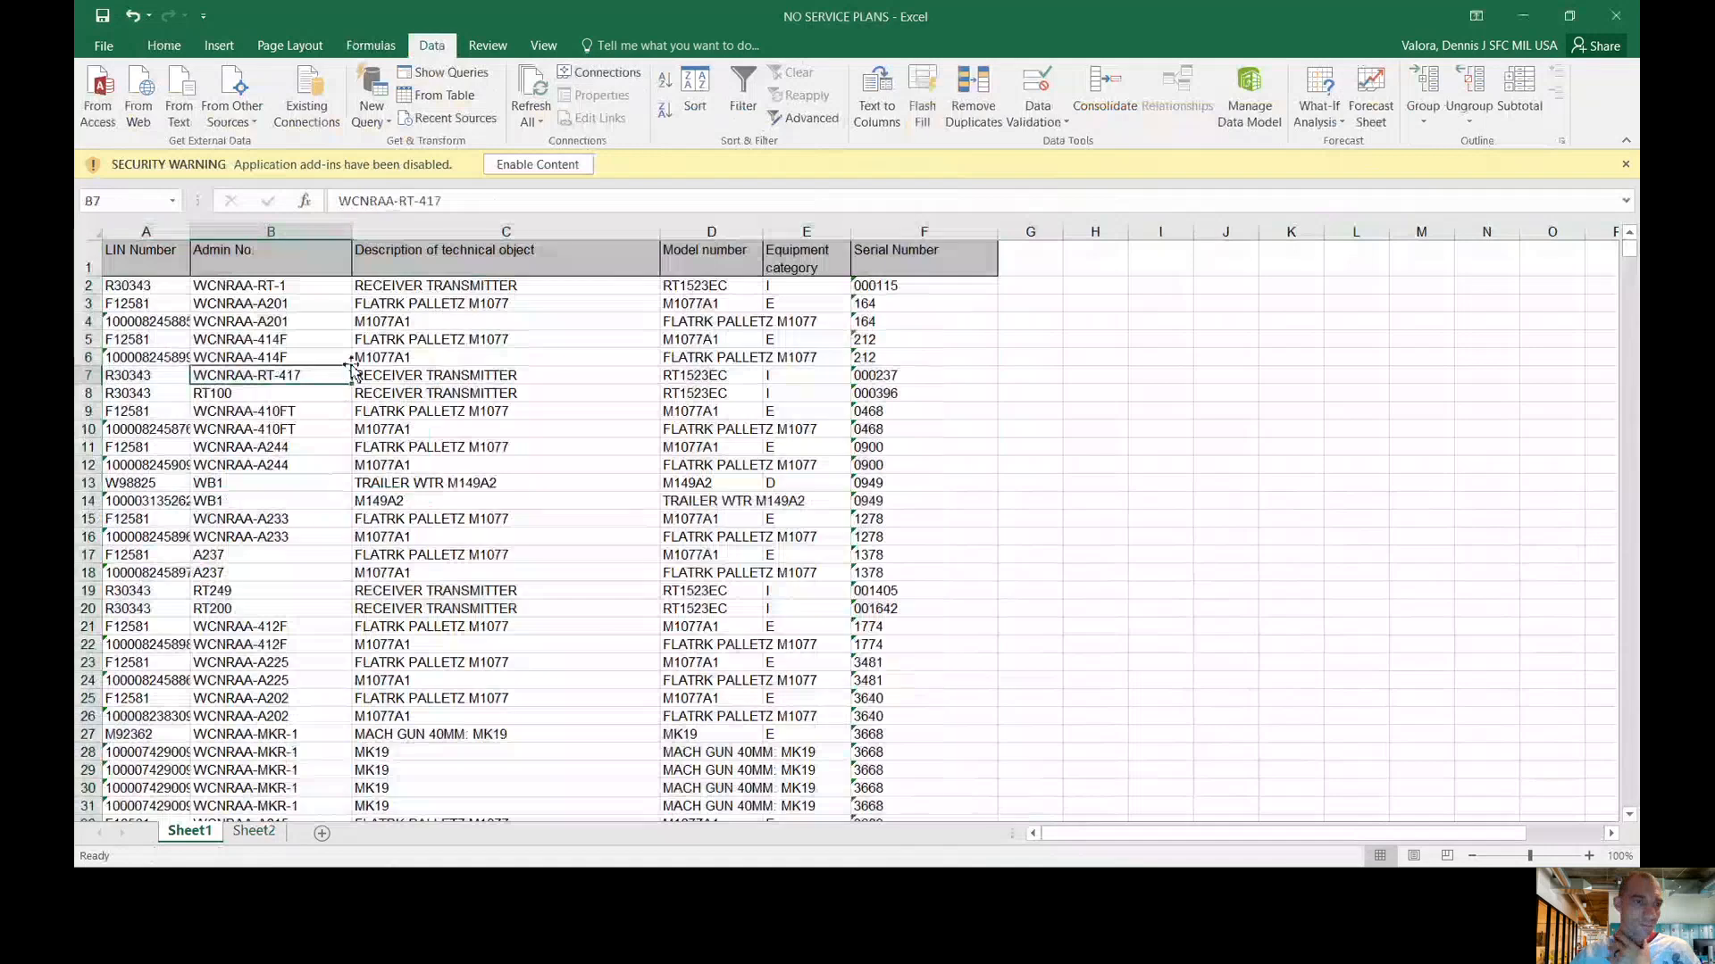
Auto-fit the widths of all columns on Sheet1 to their contents
{"action": "left_click", "coordinate": [91, 234]}
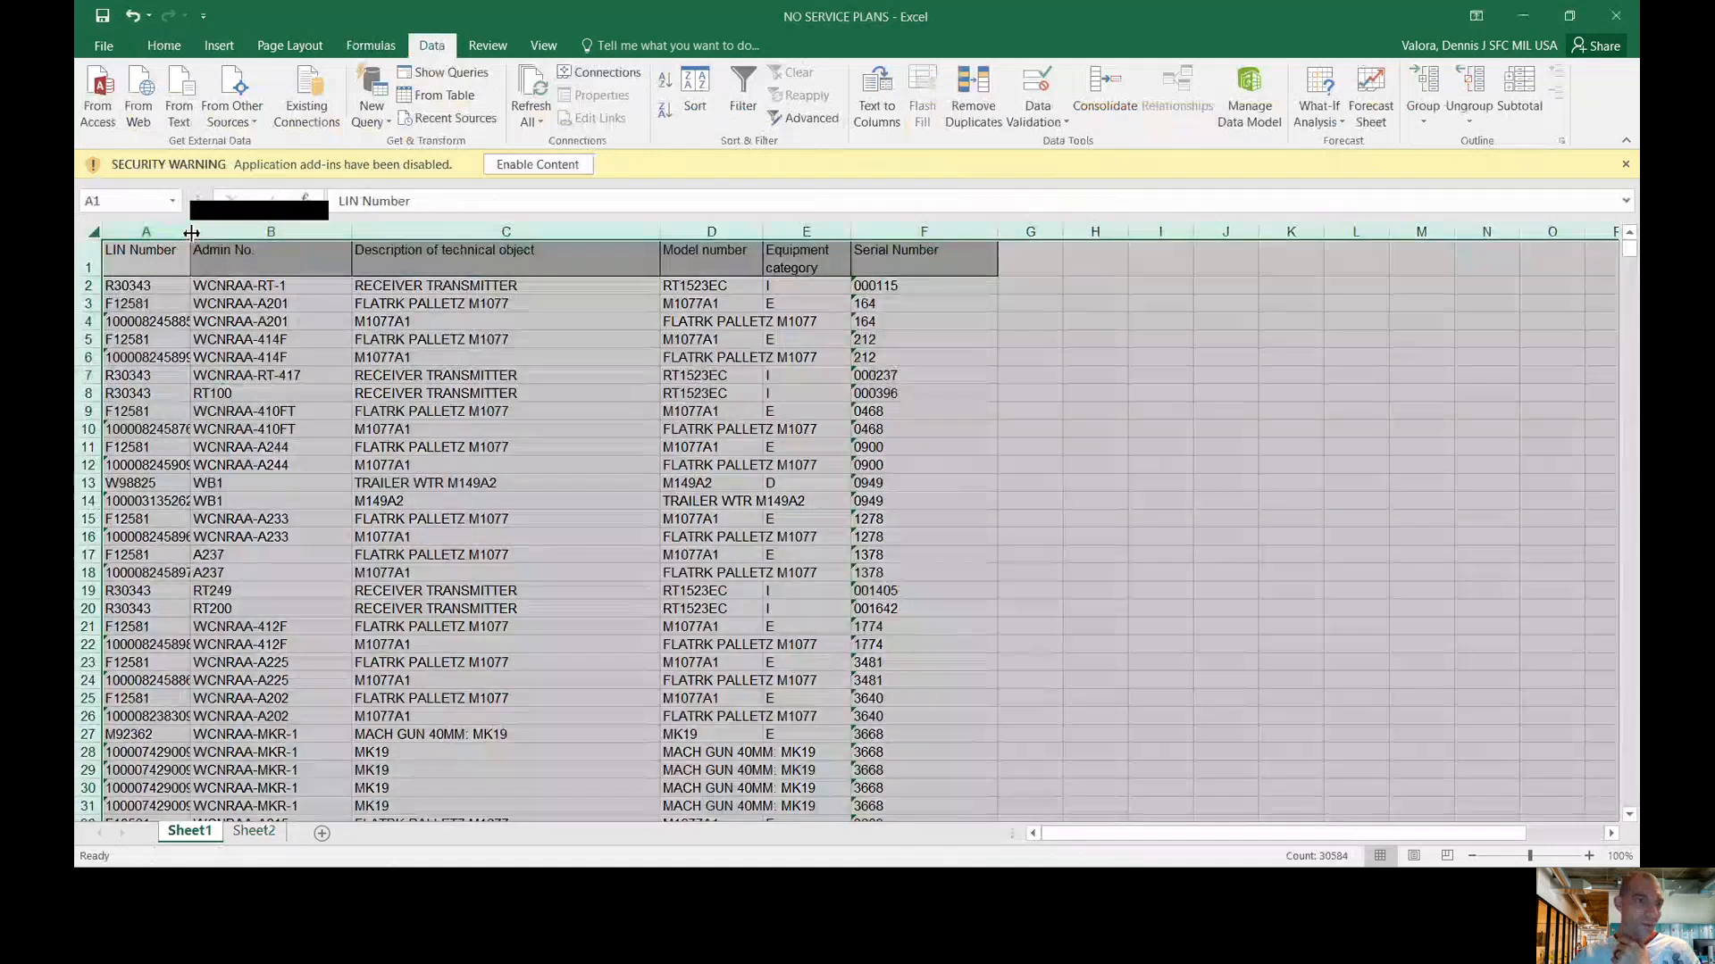
{"action": "double_click", "coordinate": [189, 231]}
{"action": "left_click", "coordinate": [483, 397]}
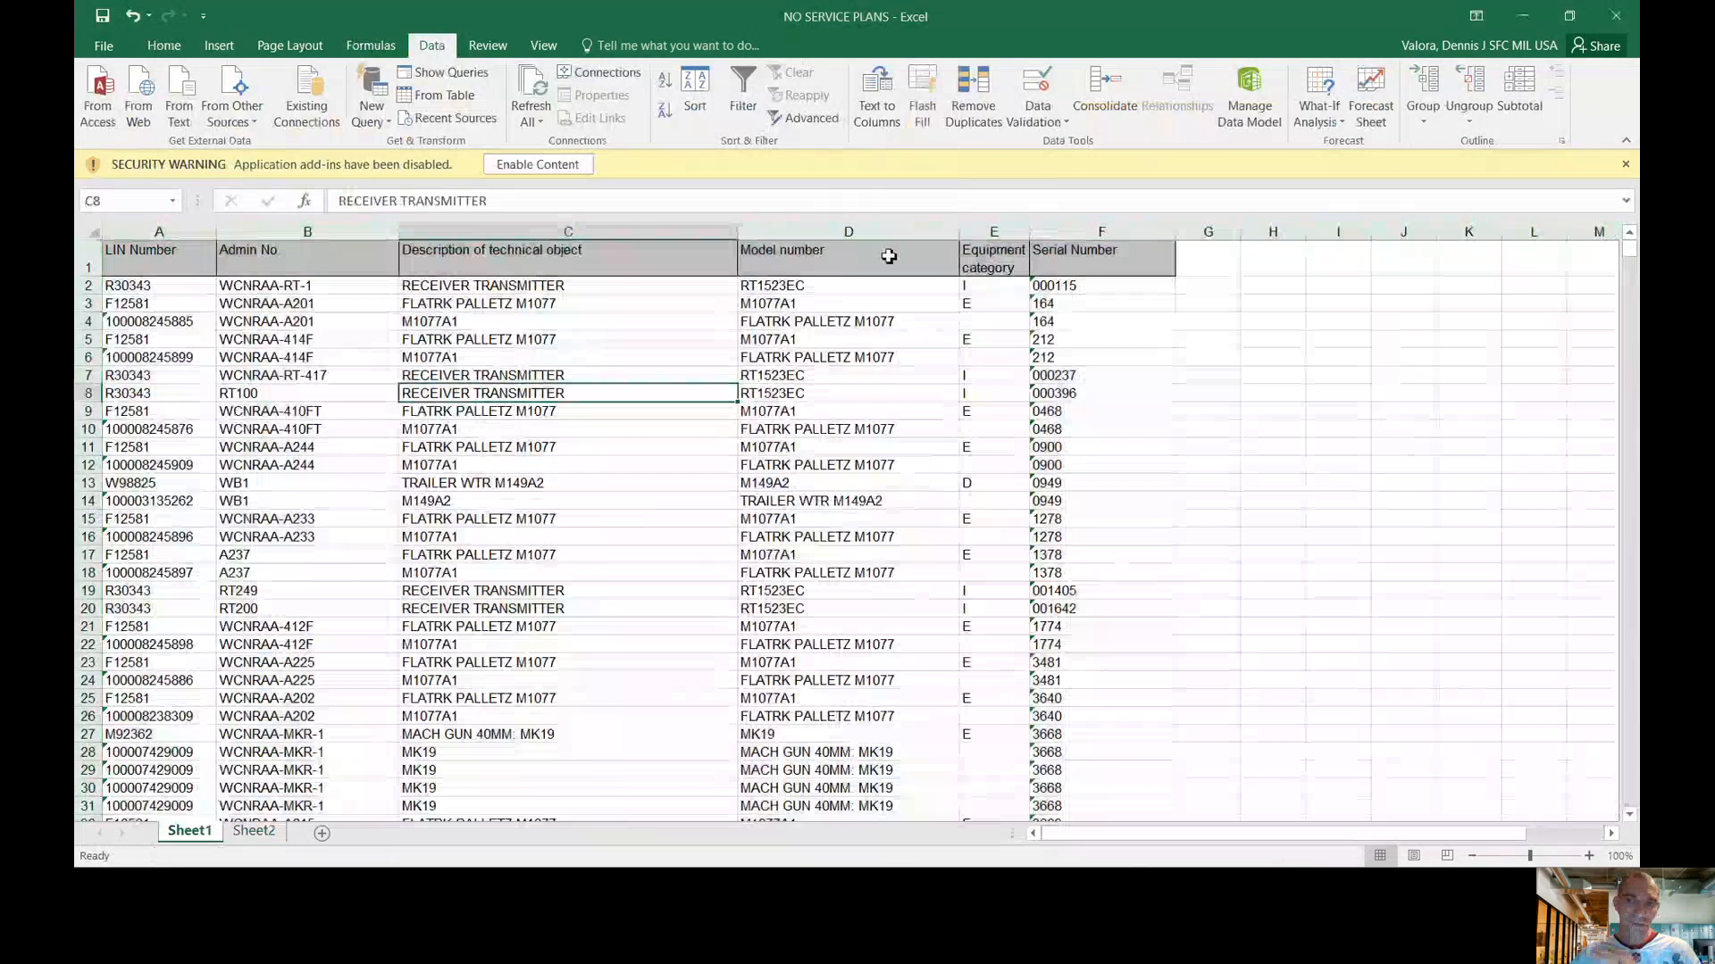
Apply conditional formatting to the Serial Number column that highlights duplicate values with Light Red Fill with Dark Red Text
{"action": "left_click", "coordinate": [1068, 235]}
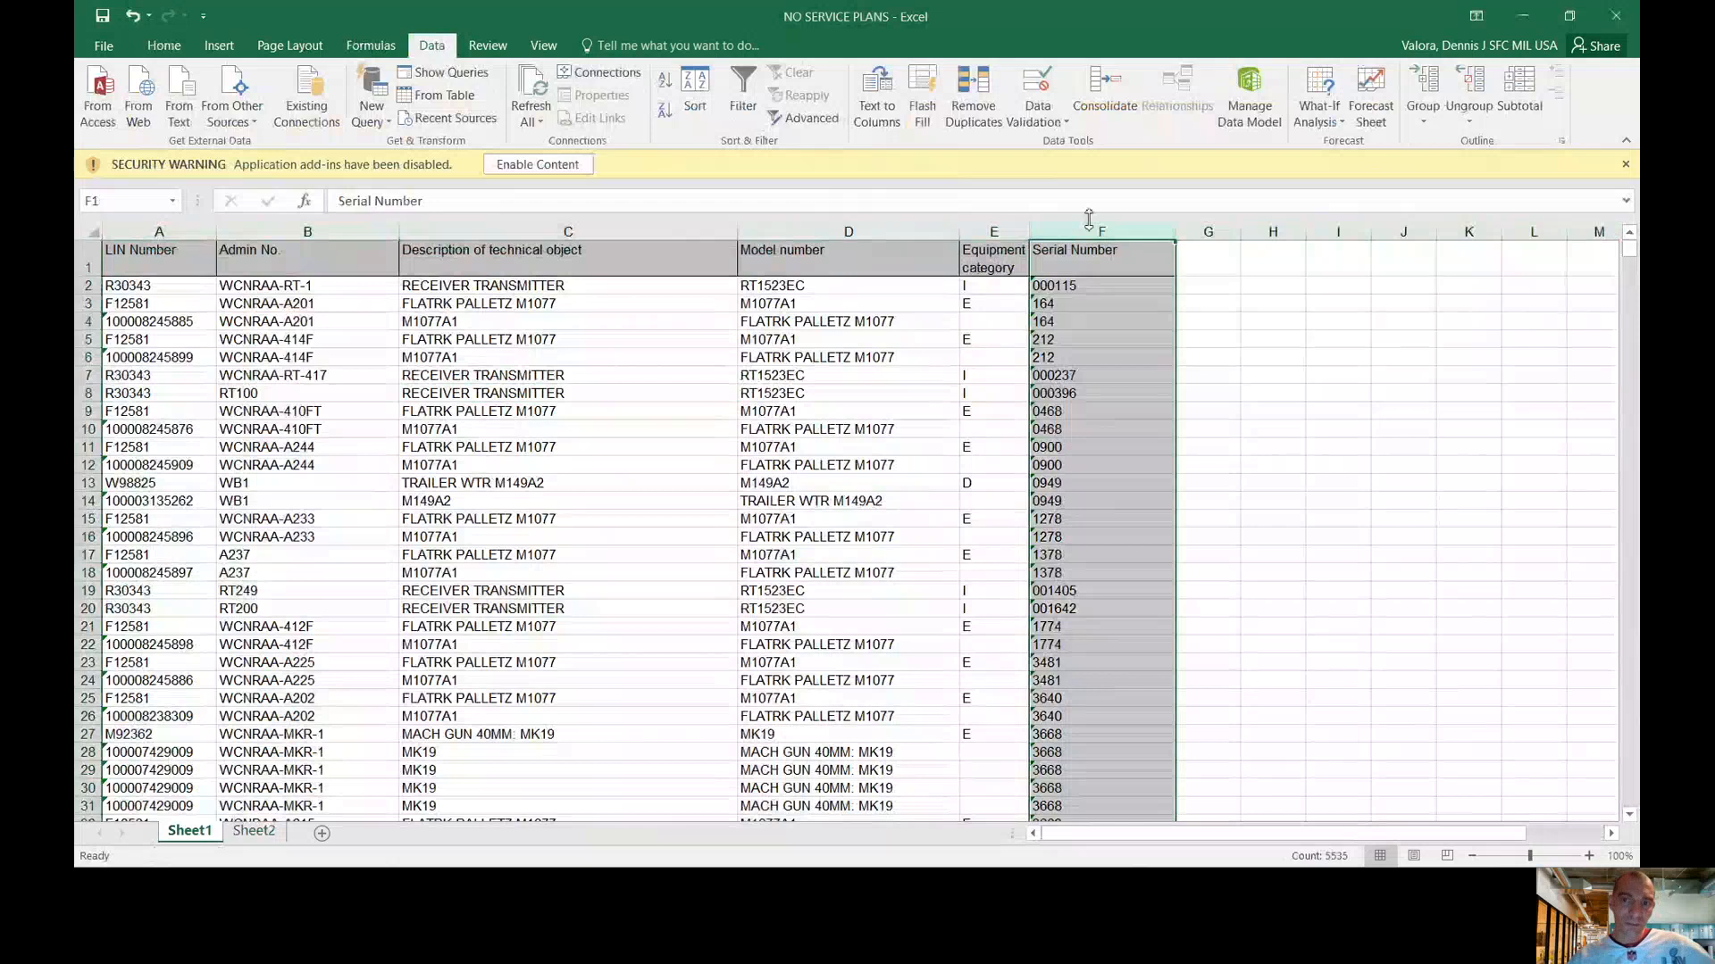
{"action": "left_click", "coordinate": [675, 46]}
{"action": "type", "text": "C"}
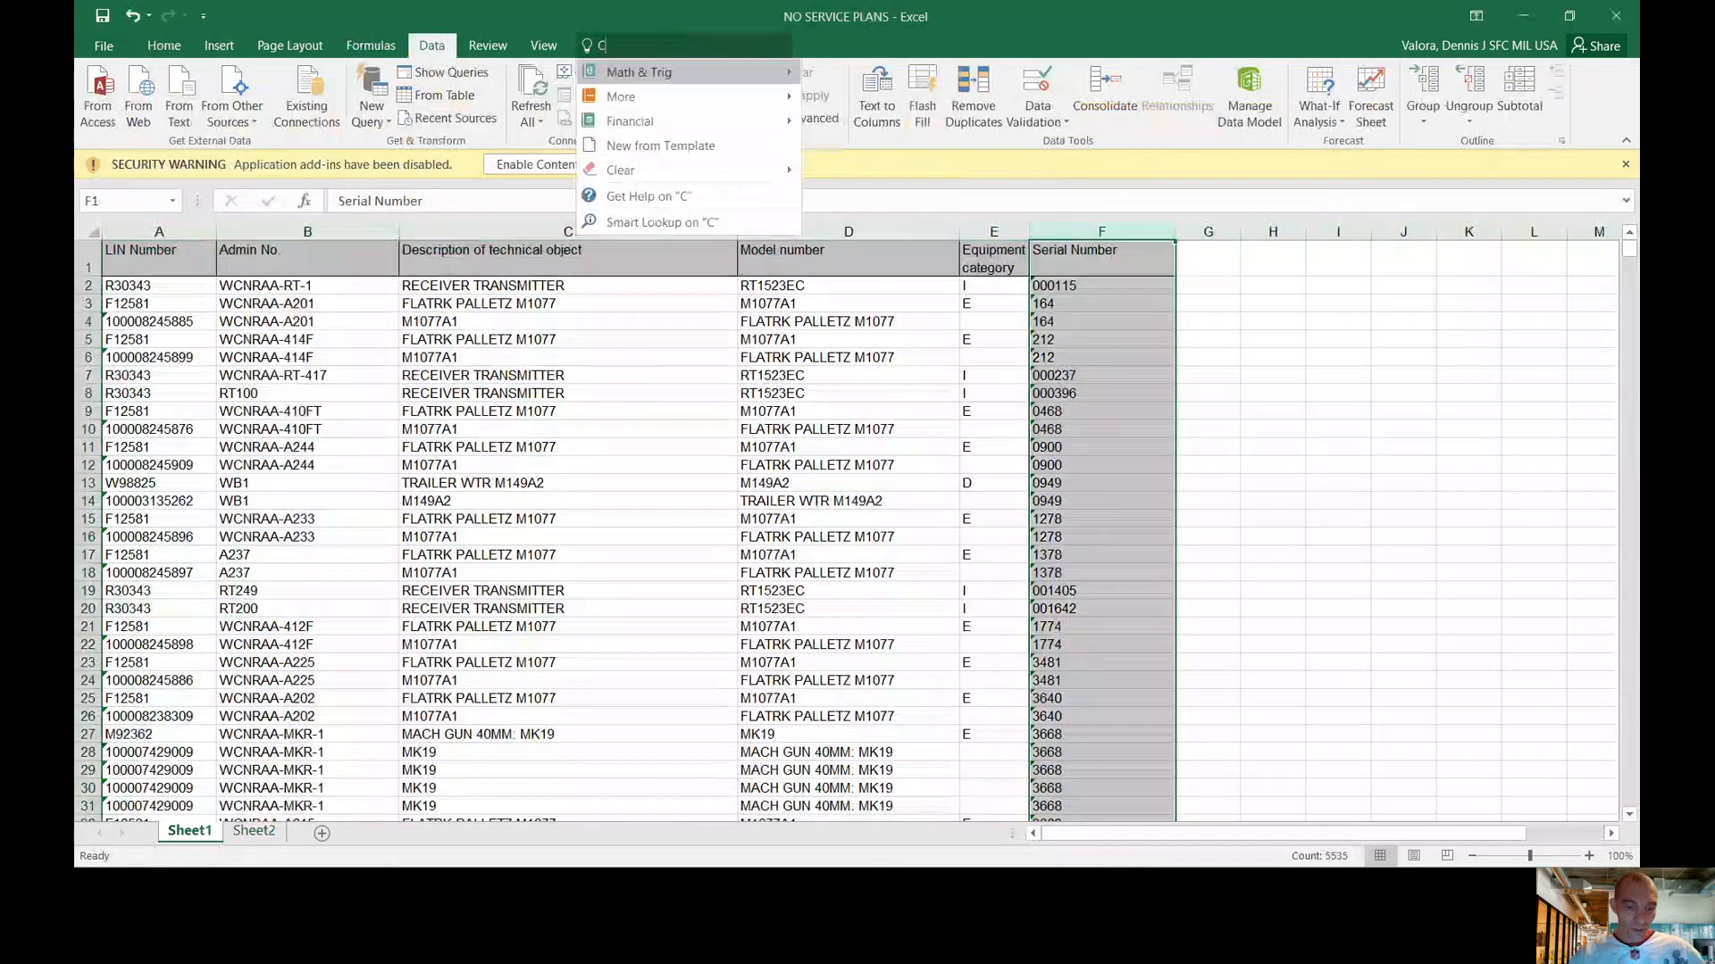
{"action": "type", "text": "OND"}
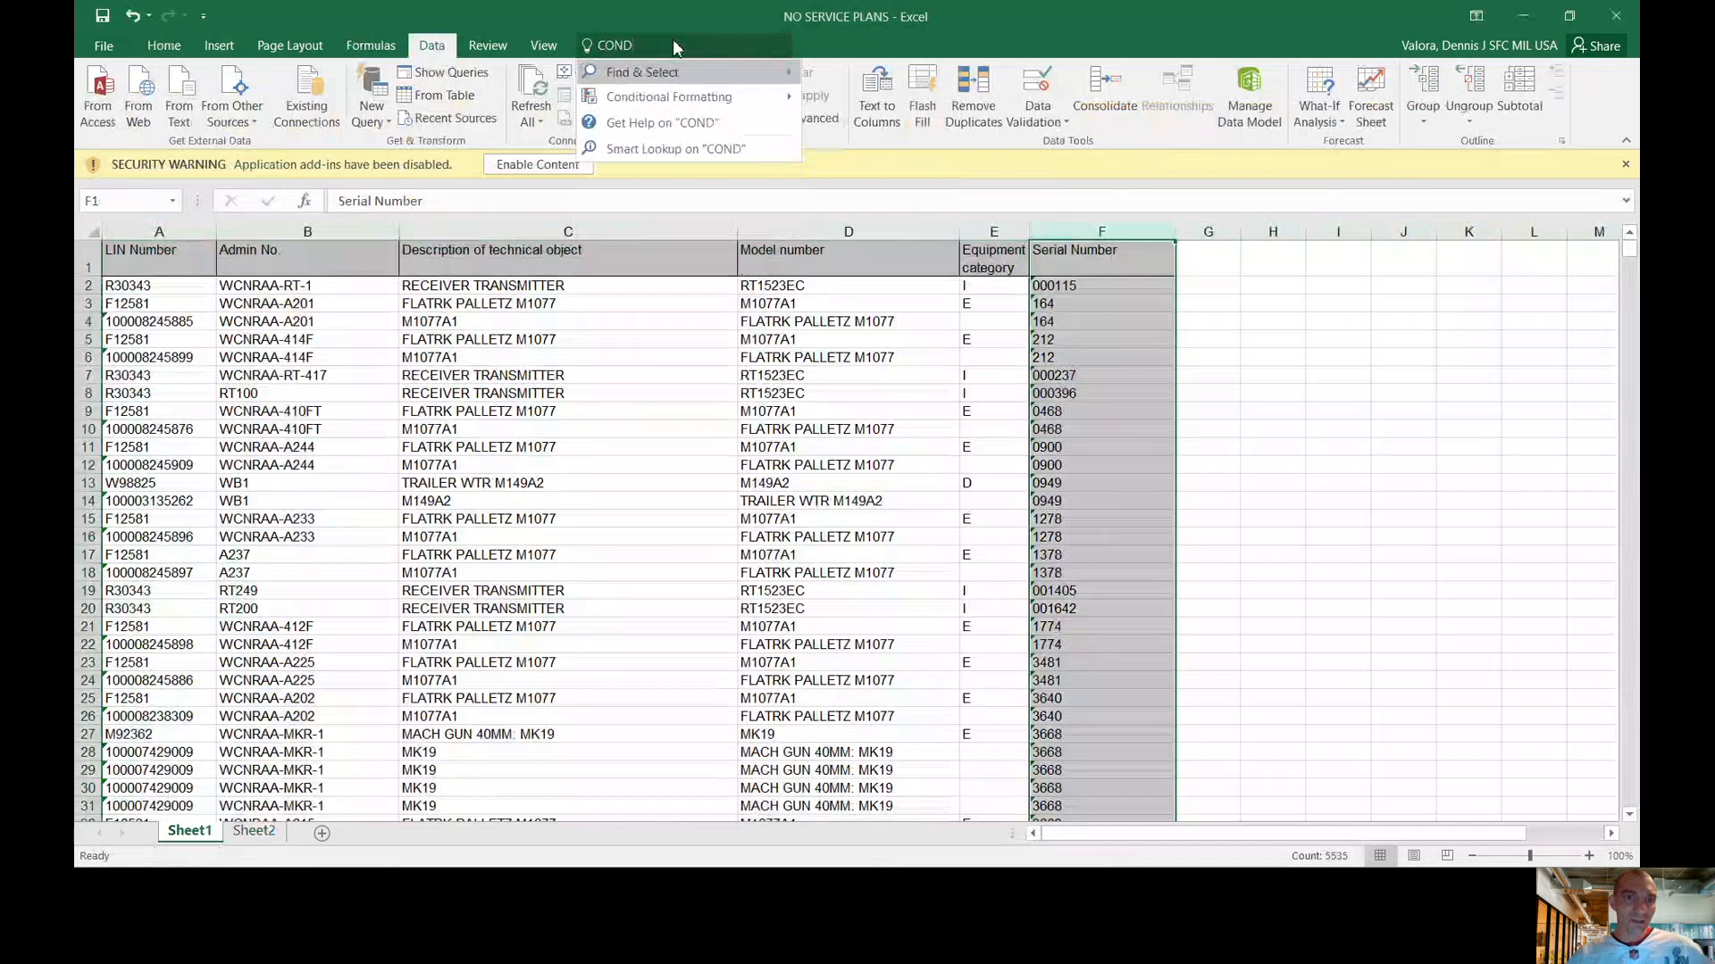
{"action": "mouse_move", "coordinate": [715, 98]}
{"action": "mouse_move", "coordinate": [873, 118]}
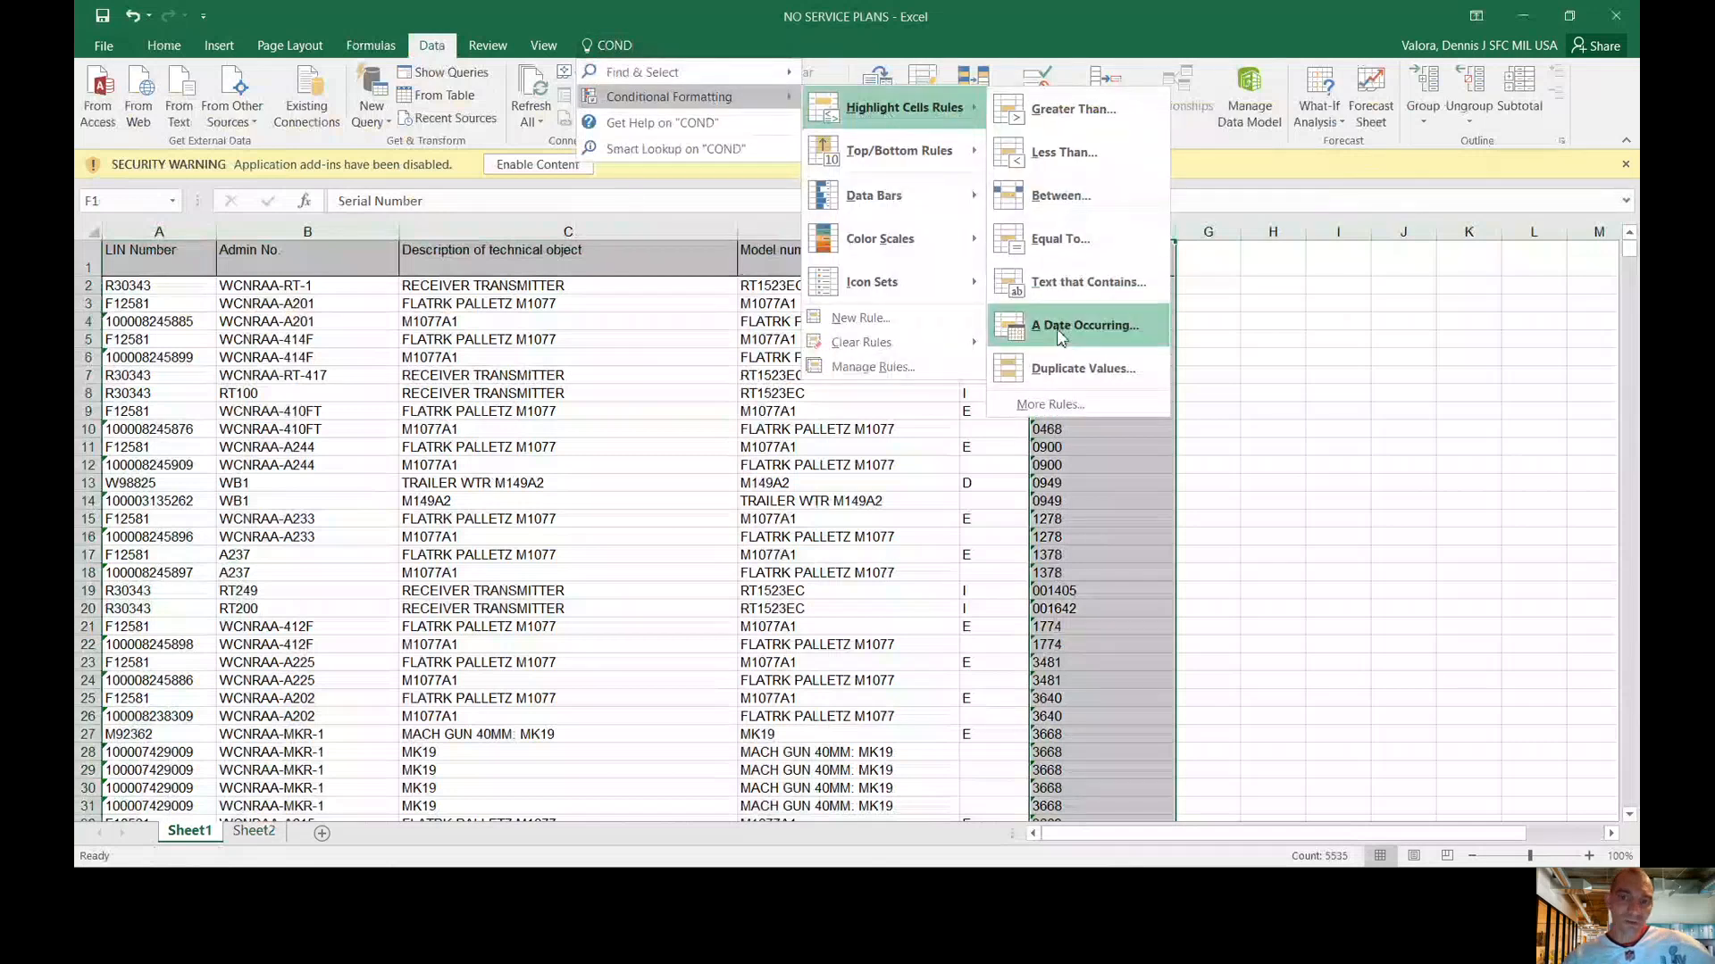
{"action": "left_click", "coordinate": [1066, 377]}
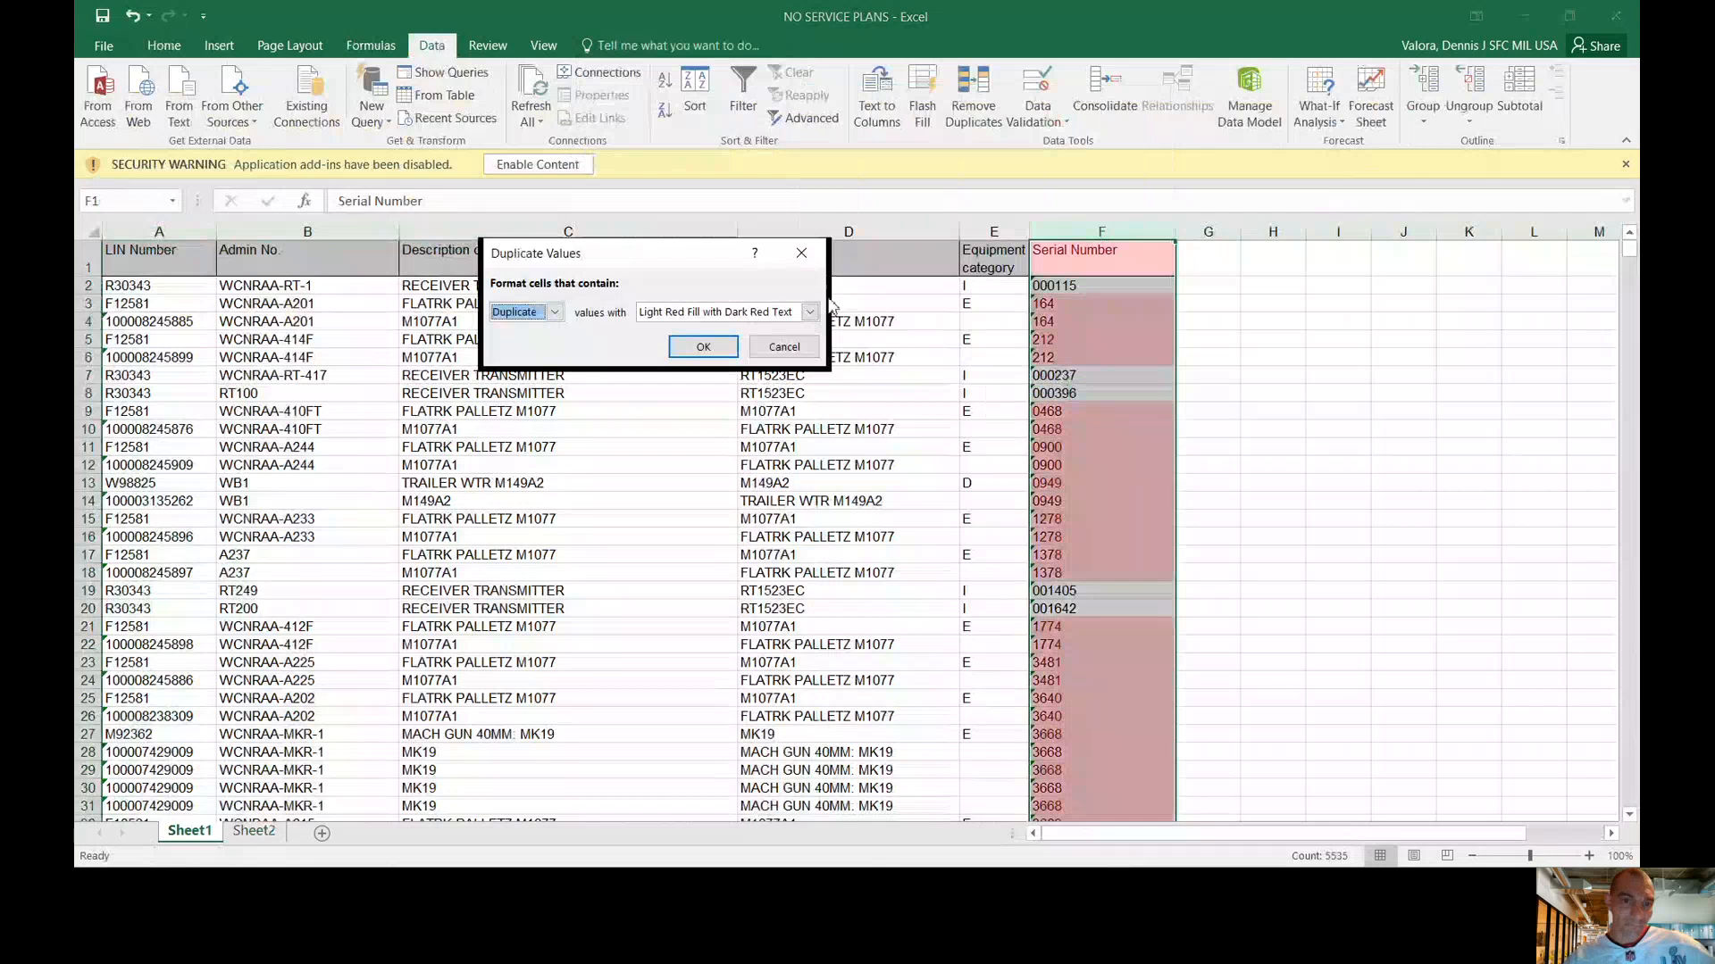
{"action": "left_click", "coordinate": [704, 347]}
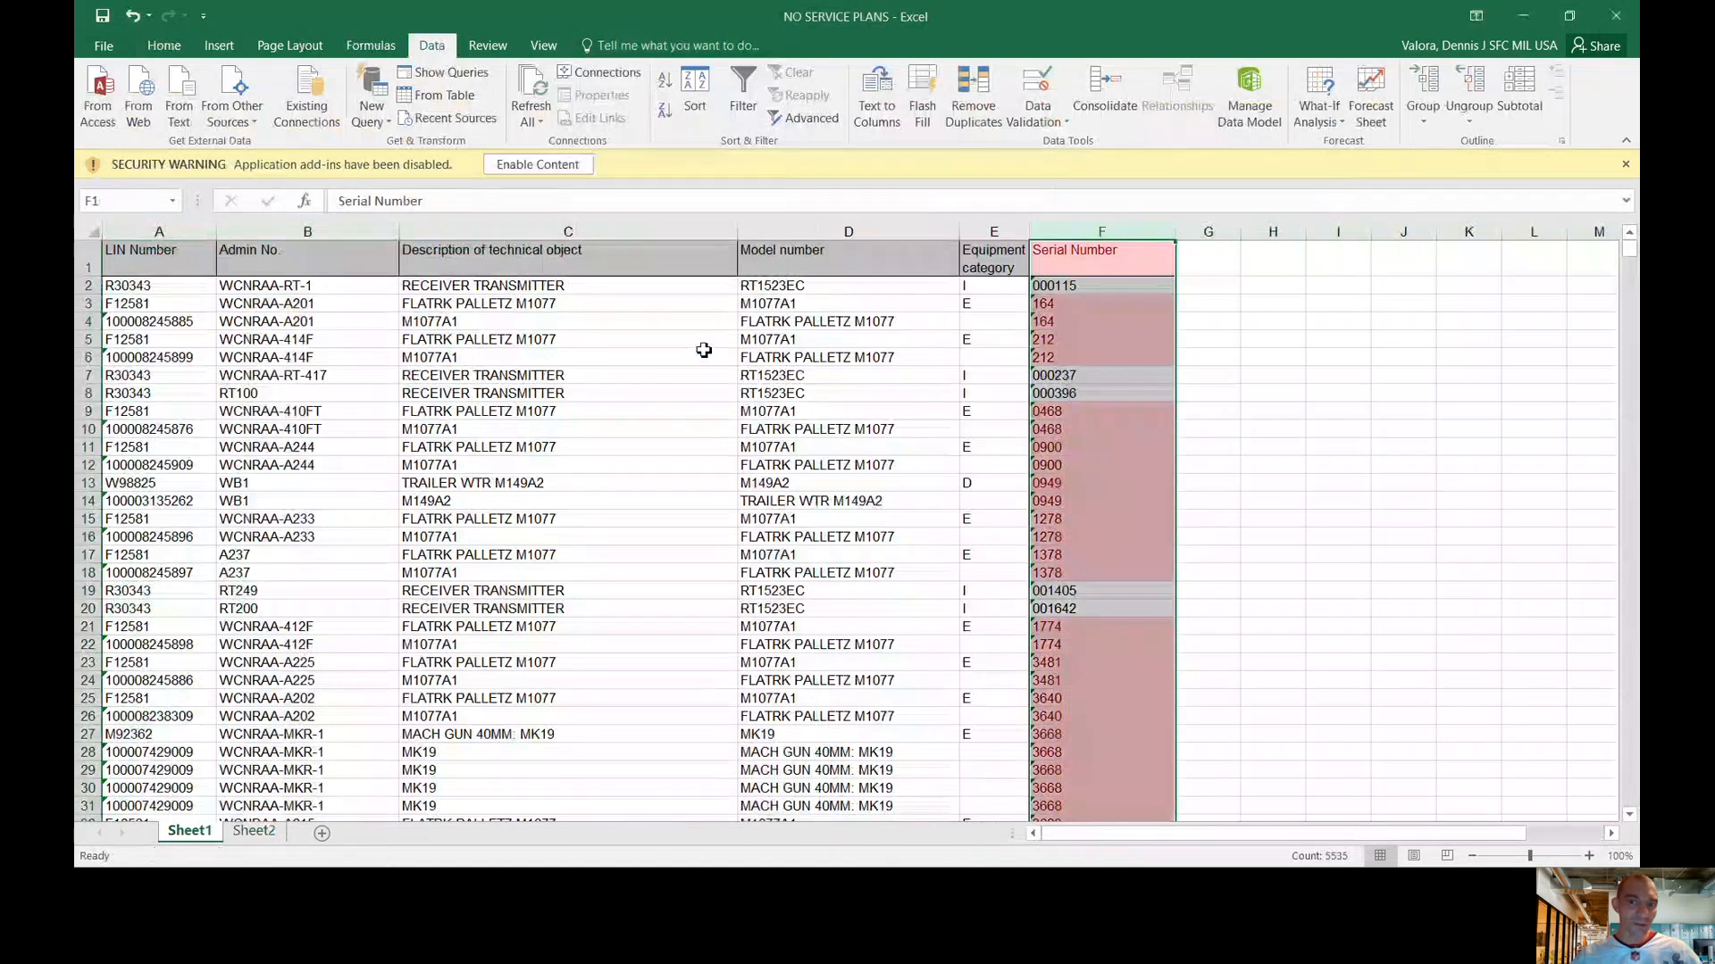
{"action": "left_click", "coordinate": [781, 400]}
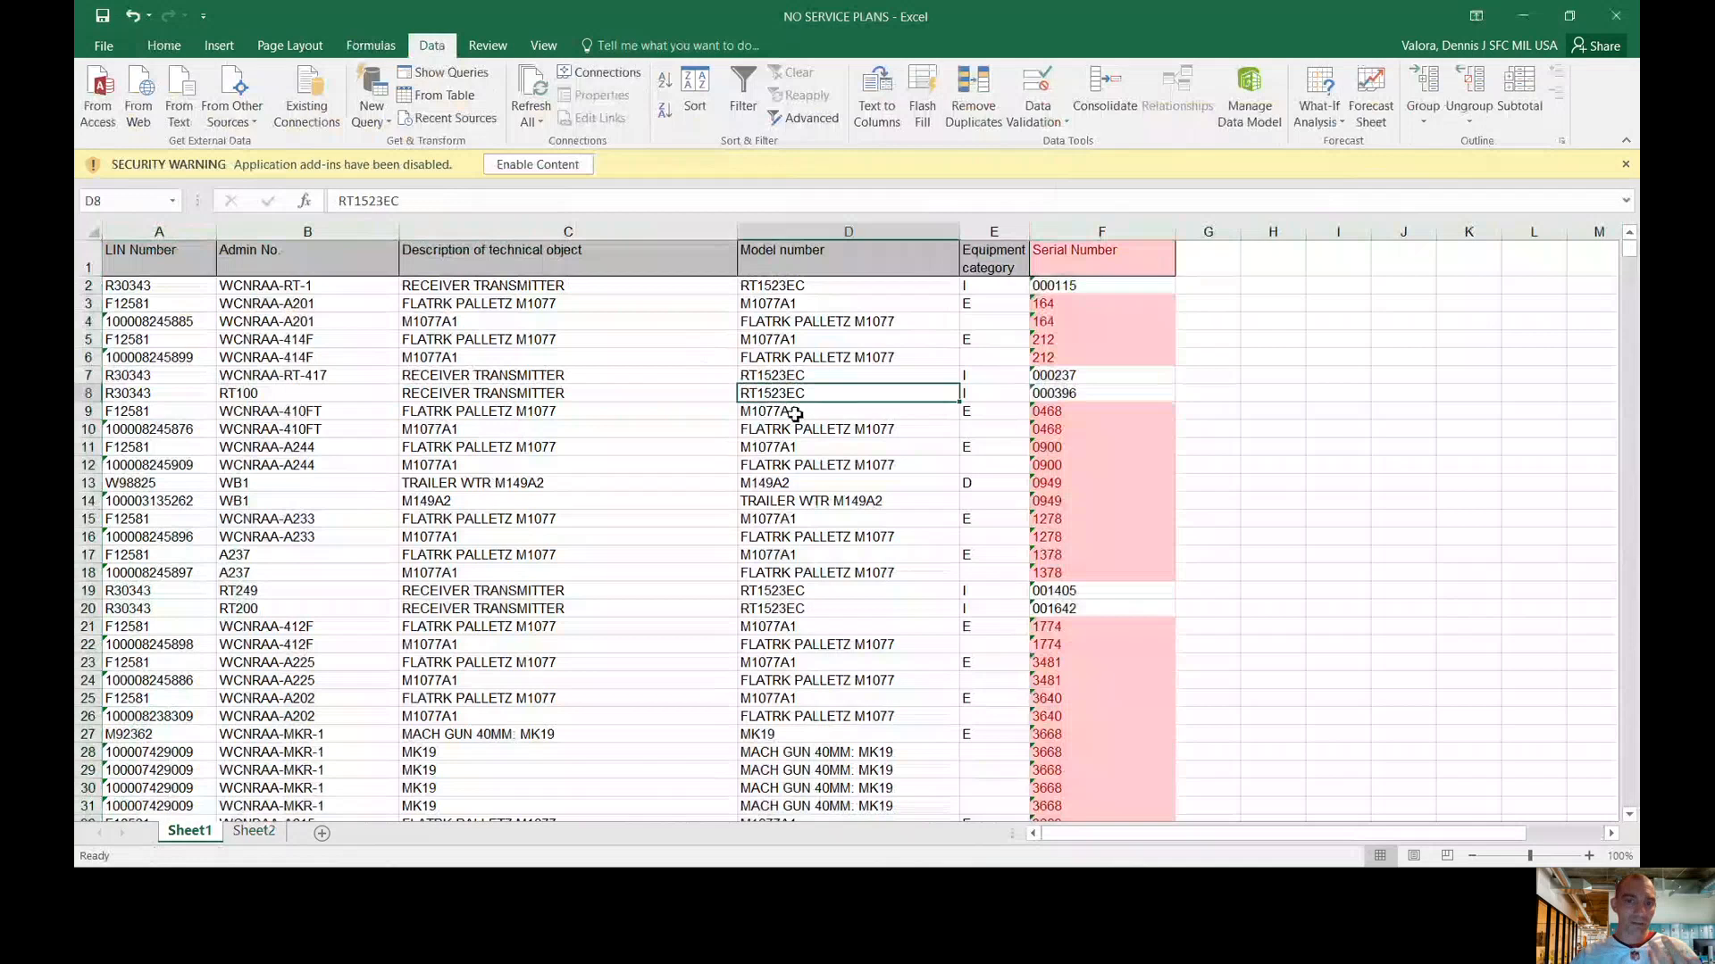
Sort the whole table A1:F5535 by the cell color of Serial Number, with the light red cells on top
{"action": "left_click_drag", "start_coordinate": [143, 250], "coordinate": [1134, 866]}
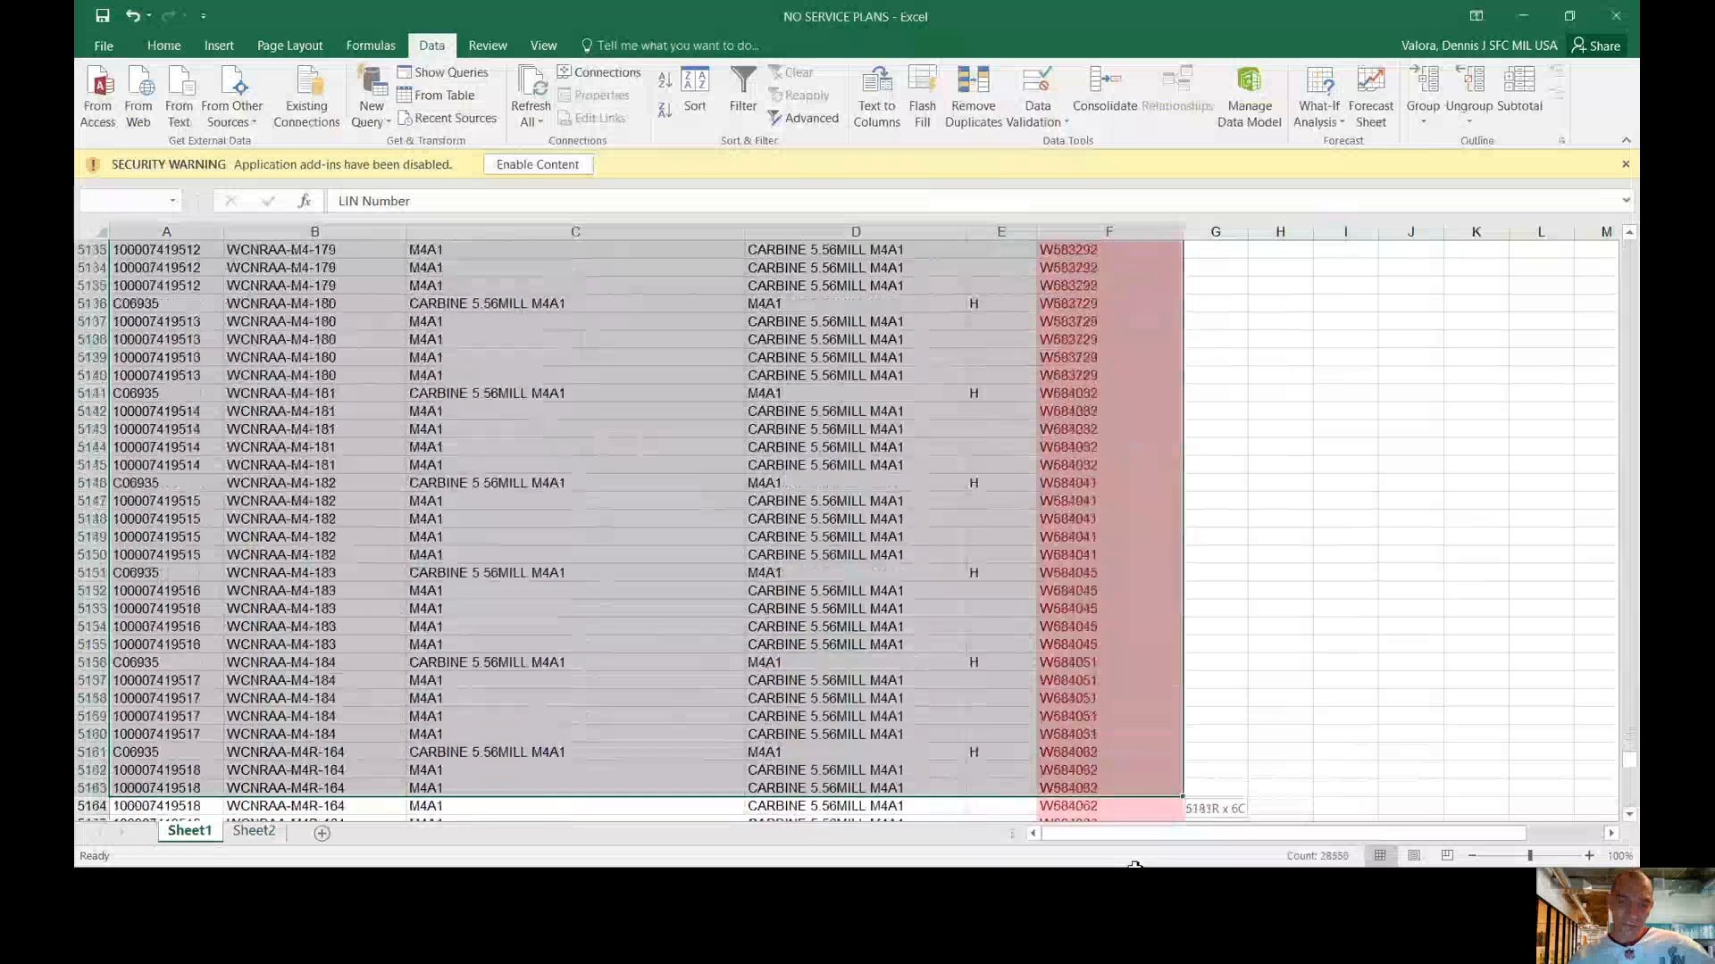
{"action": "left_click_drag", "start_coordinate": [1134, 866], "coordinate": [1083, 772]}
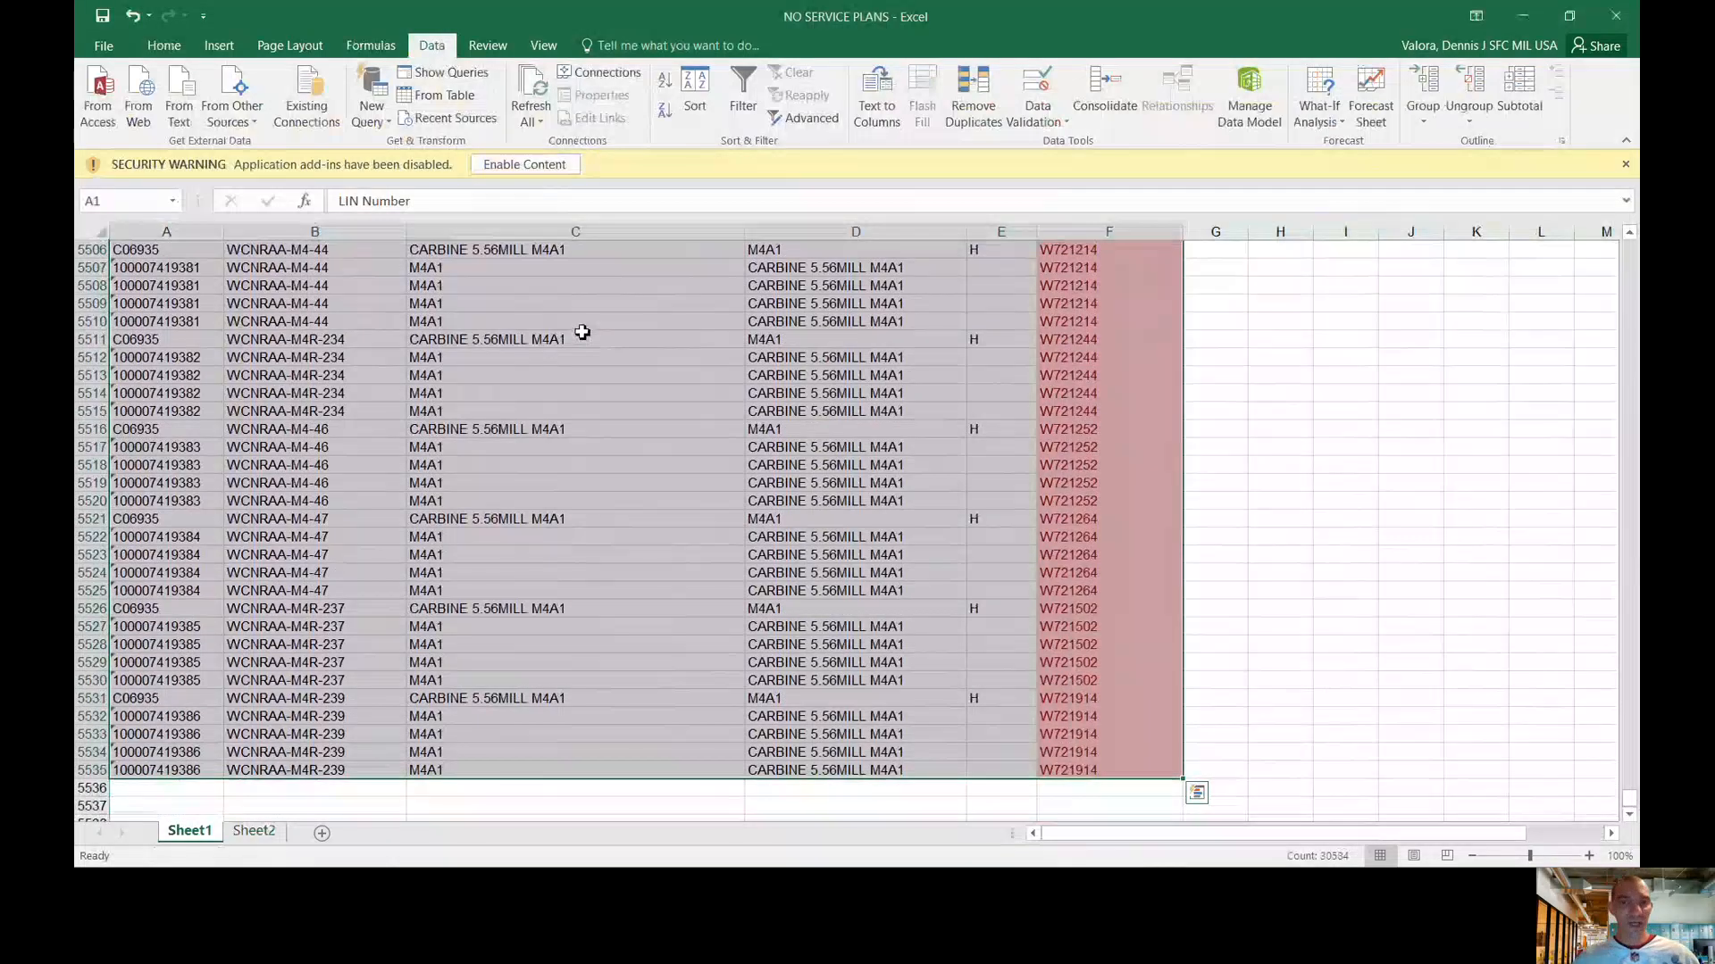
{"action": "left_click_drag", "start_coordinate": [1635, 801], "coordinate": [1591, 230]}
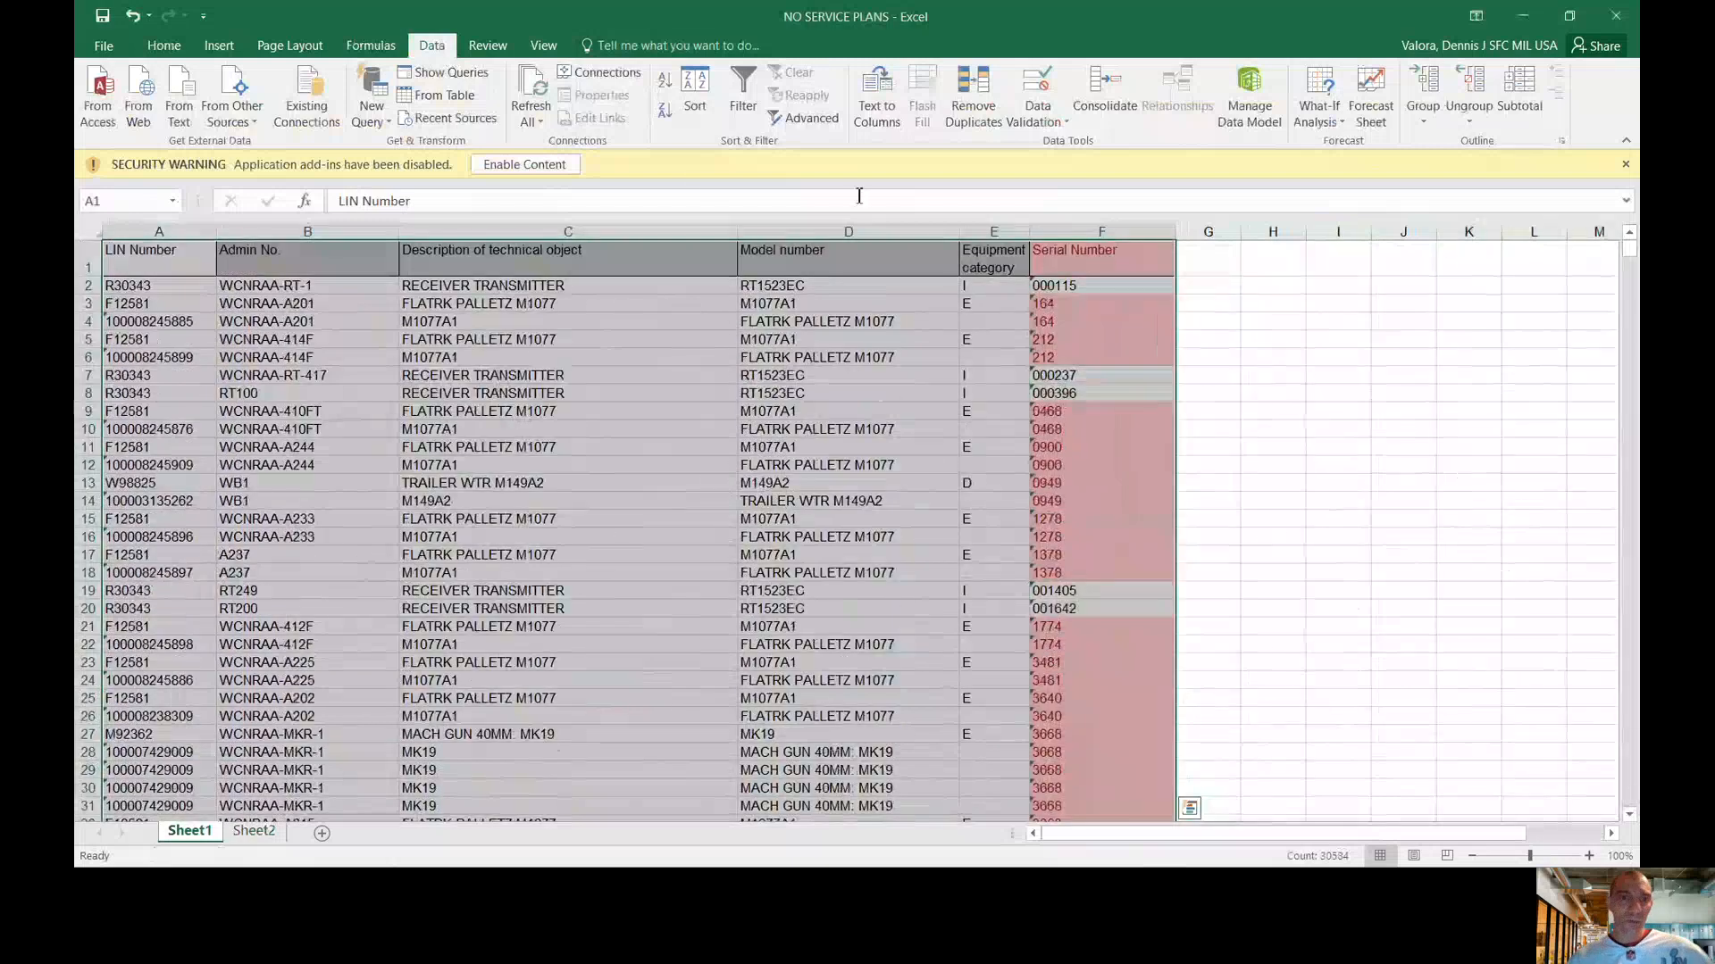
{"action": "left_click", "coordinate": [695, 87]}
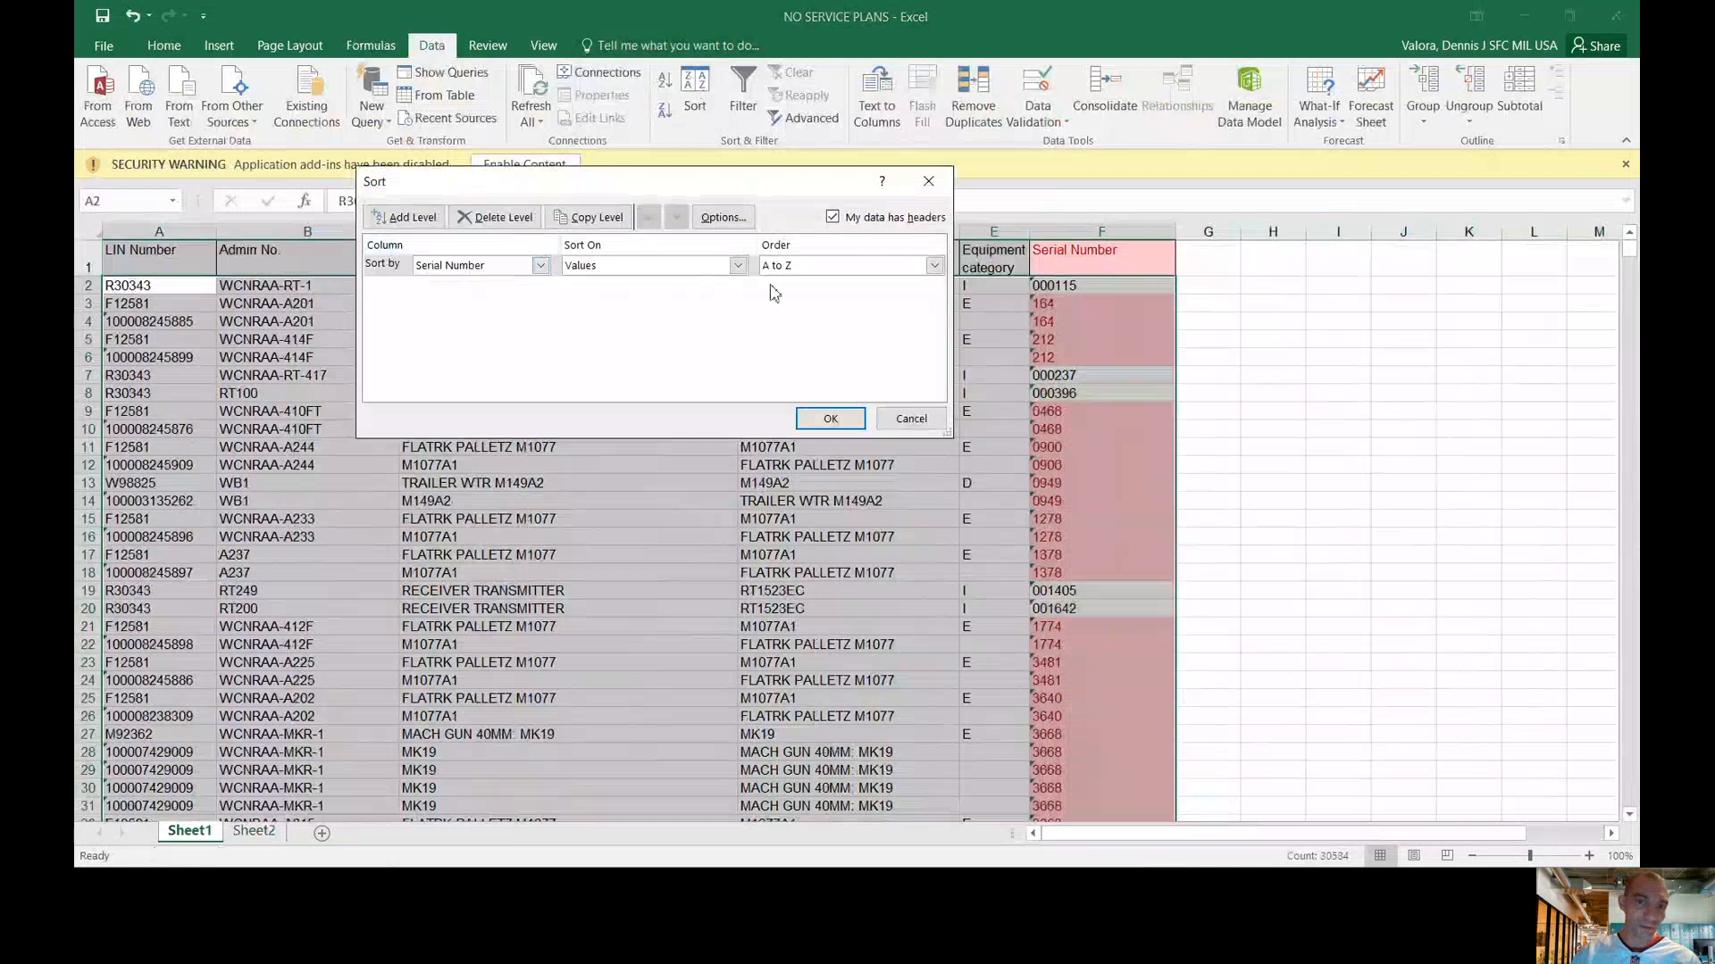
{"action": "left_click", "coordinate": [614, 309]}
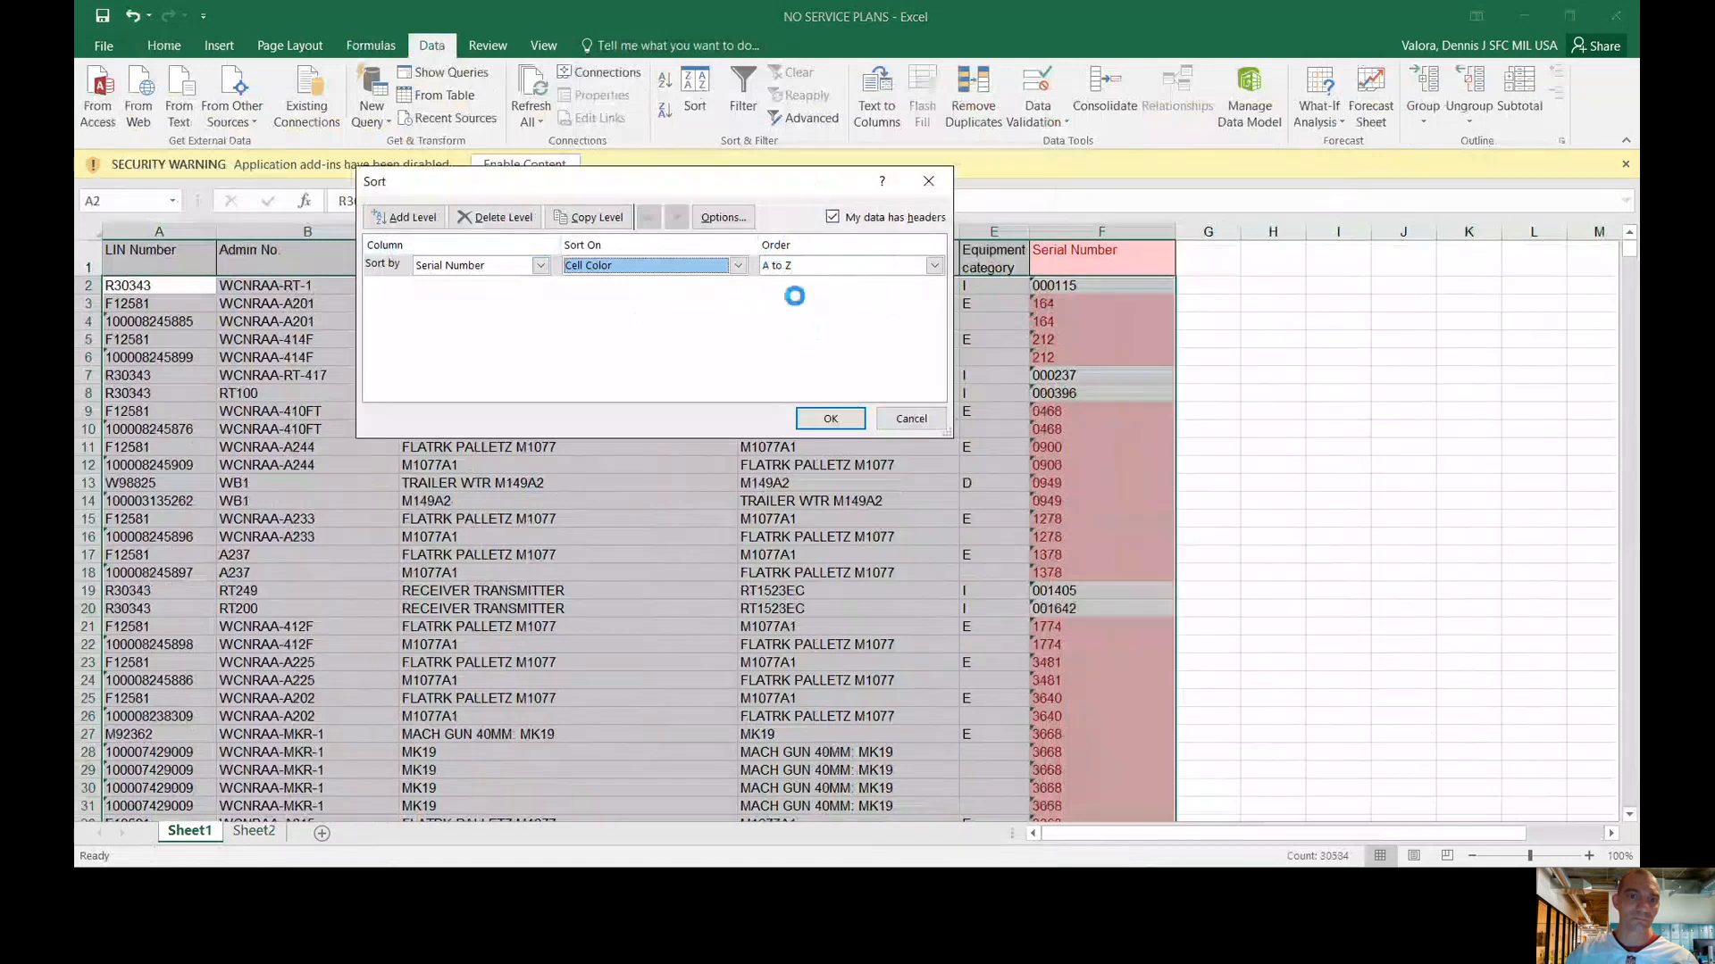
{"action": "left_click", "coordinate": [844, 269]}
{"action": "left_click", "coordinate": [844, 268]}
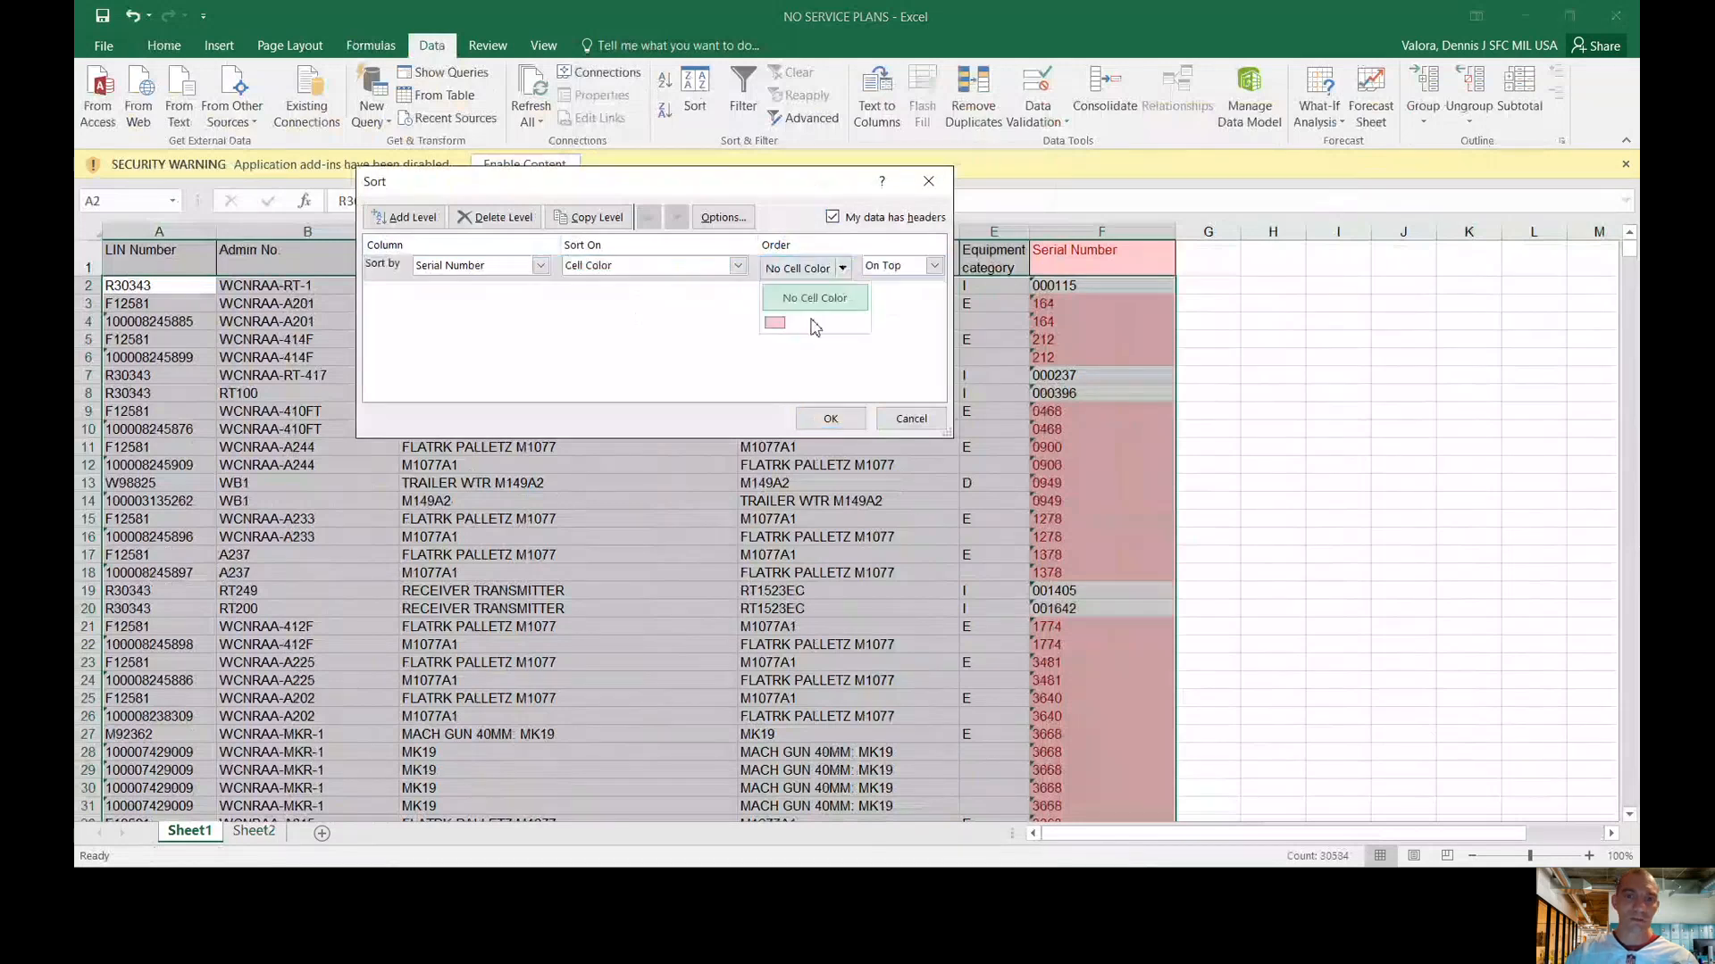
{"action": "left_click", "coordinate": [779, 329]}
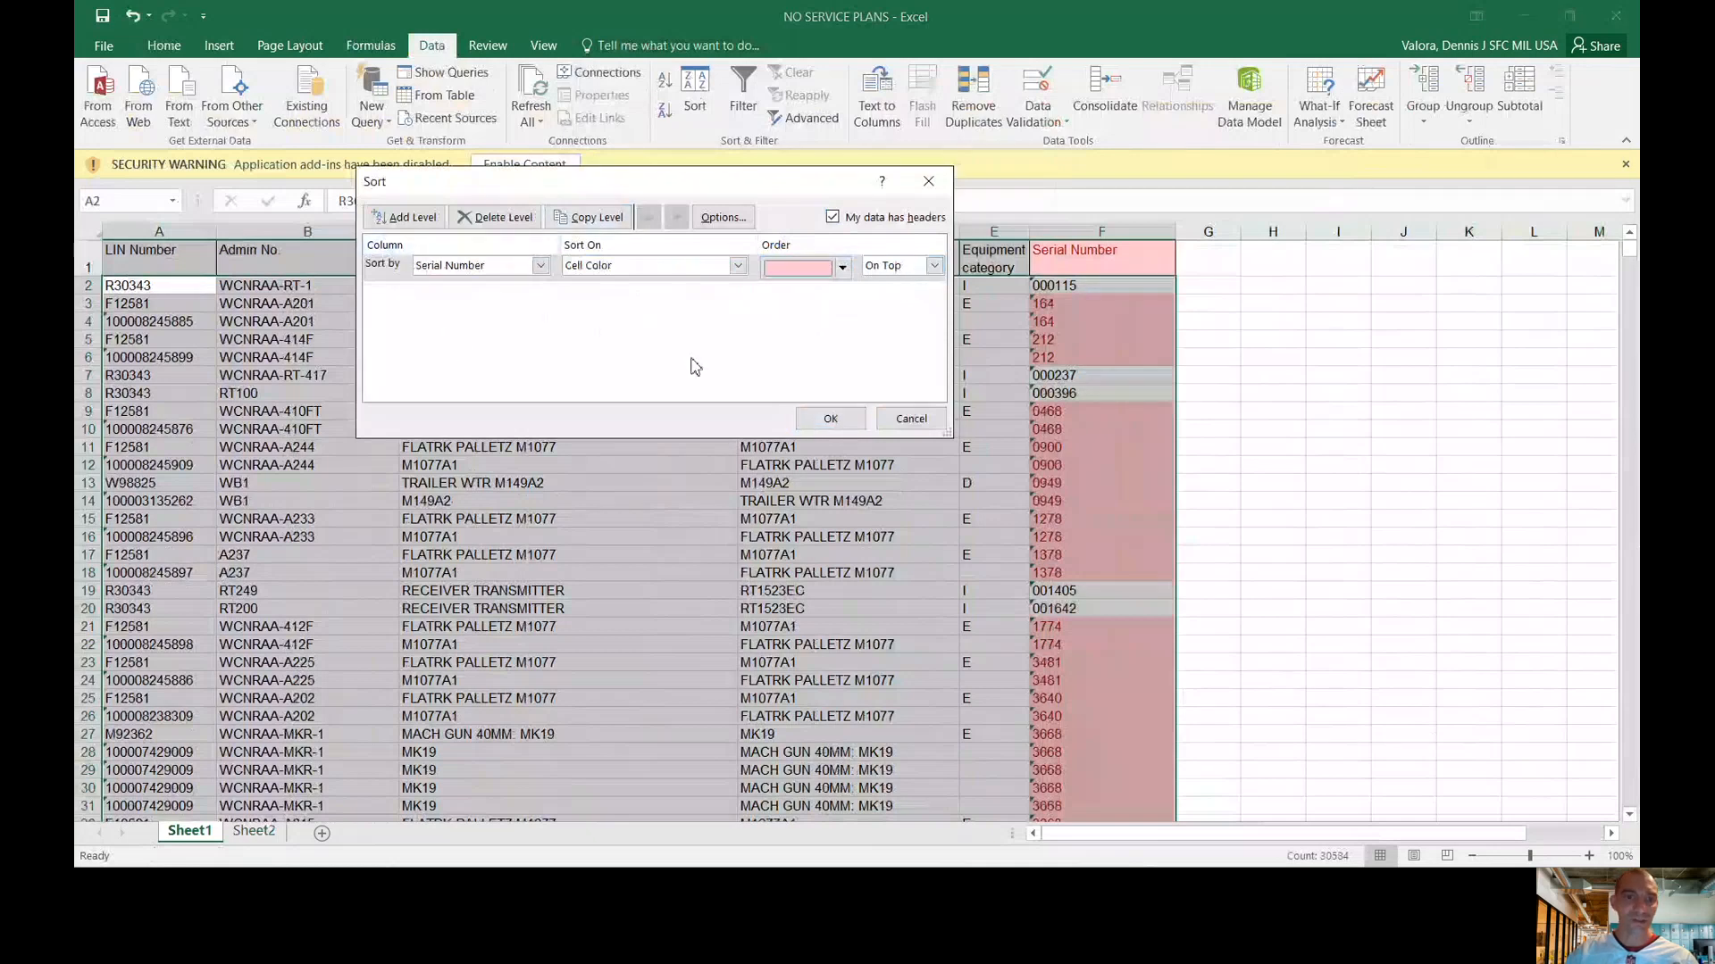
{"action": "left_click", "coordinate": [830, 419]}
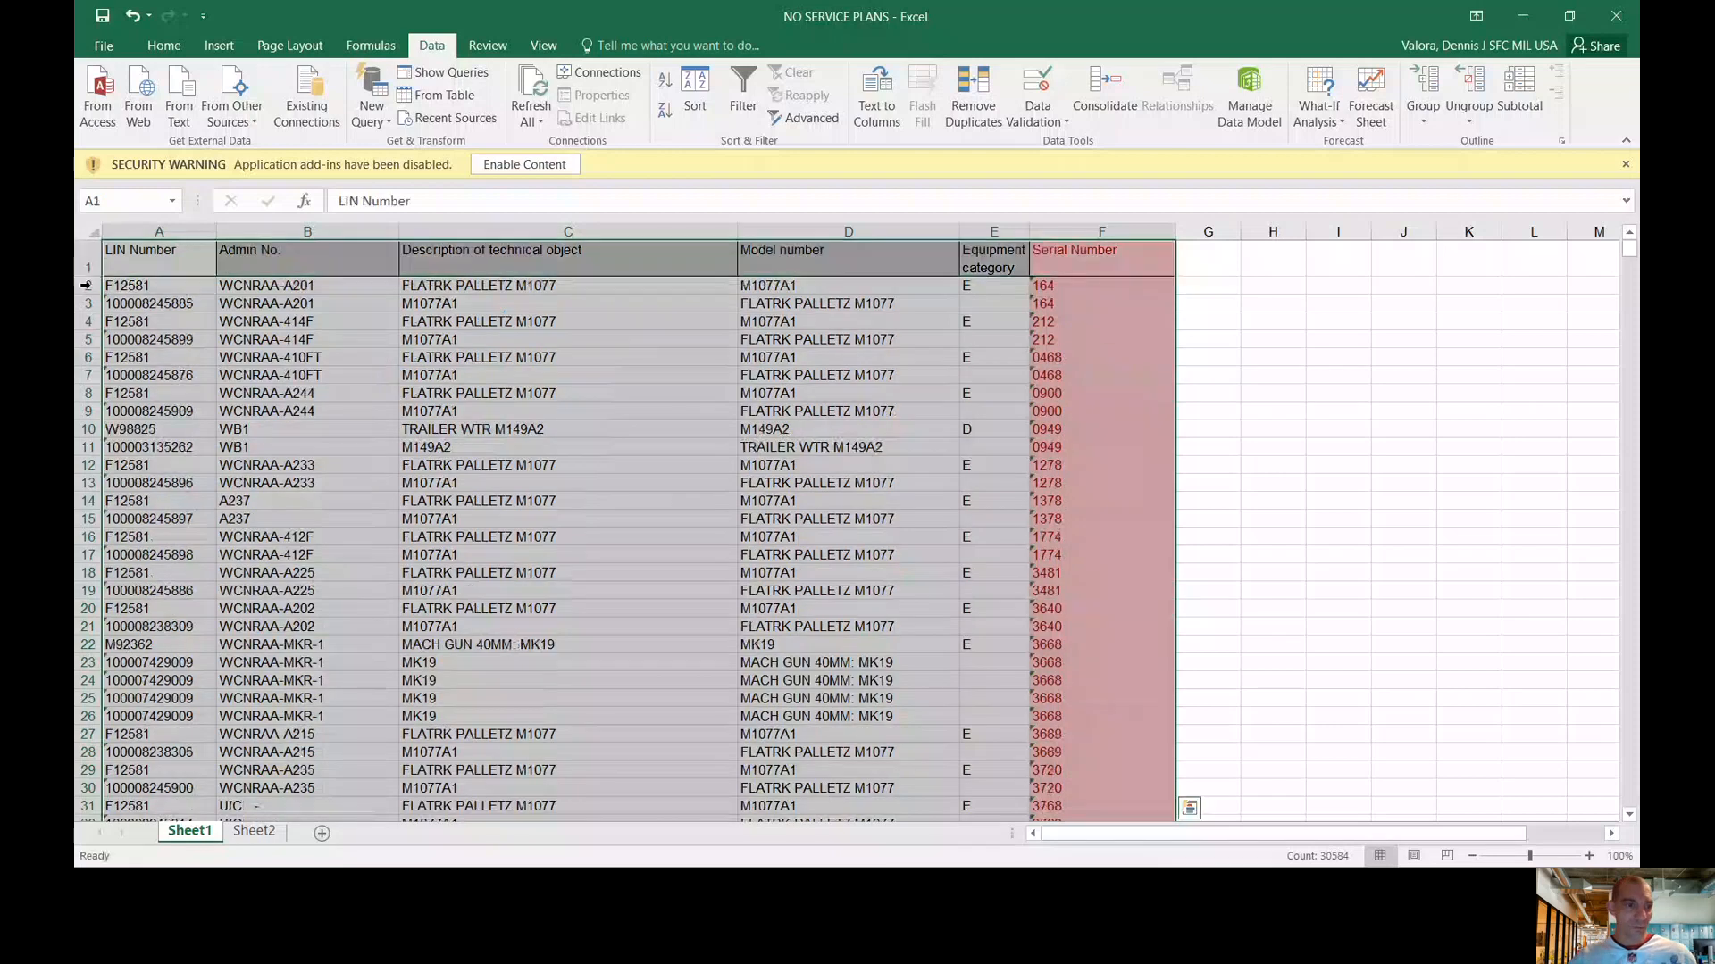
{"action": "left_click", "coordinate": [744, 463]}
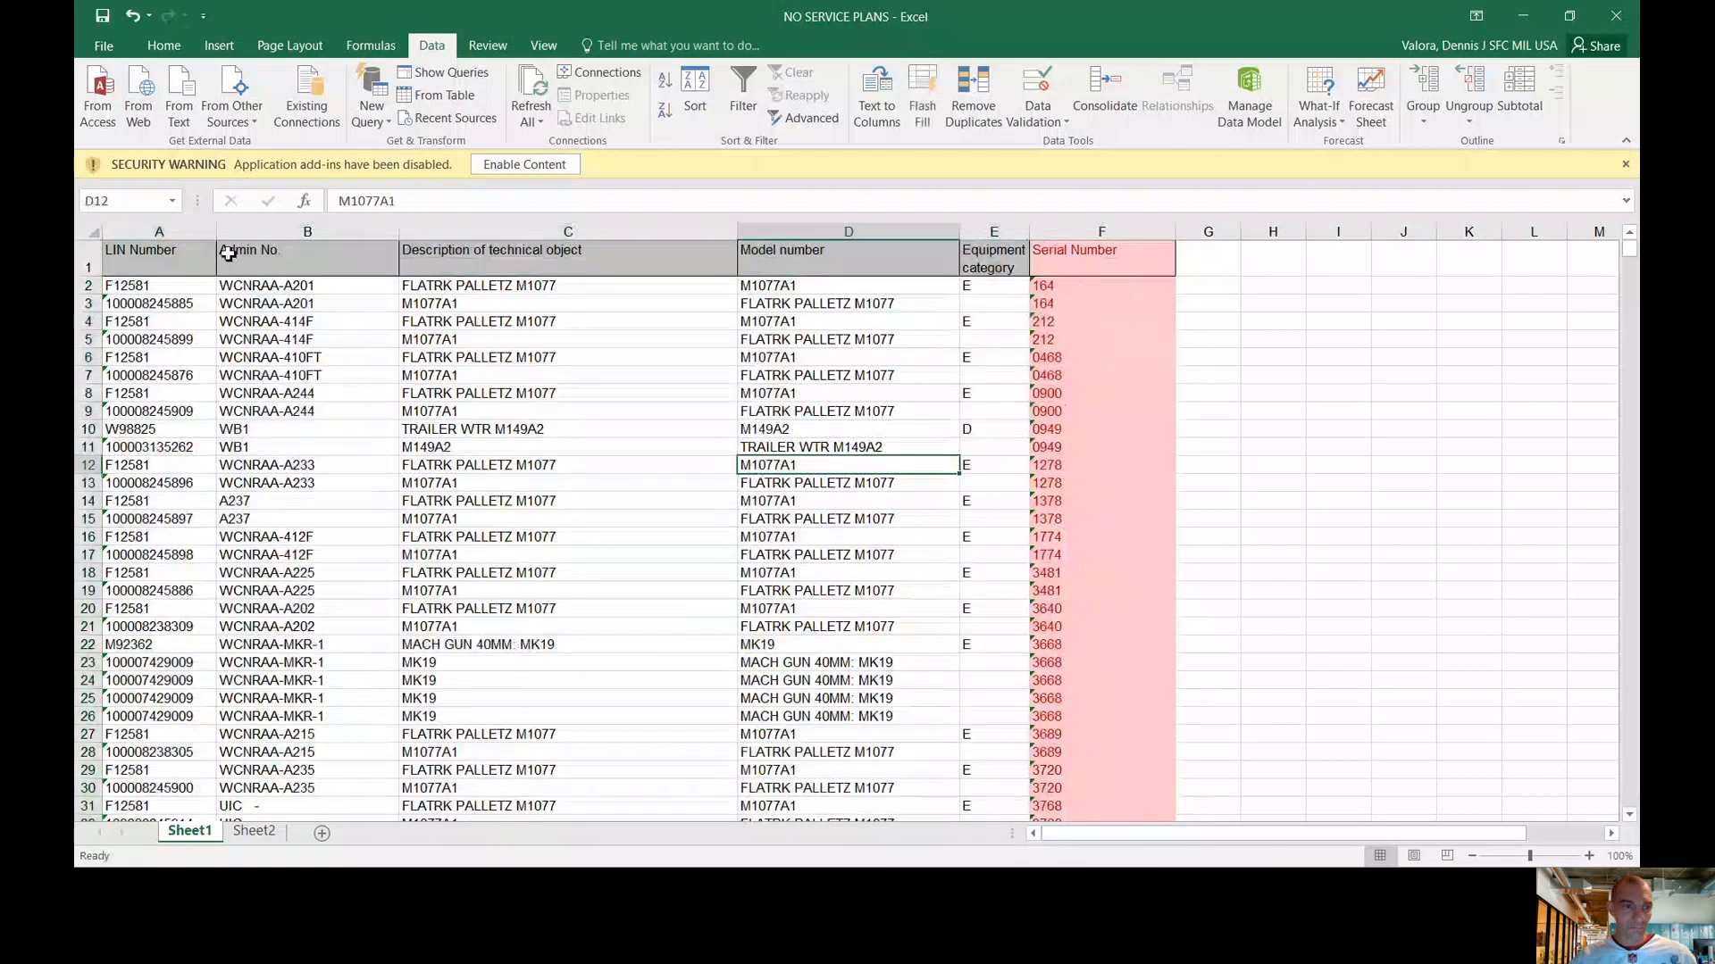
Delete rows 2 through 4172, which hold all the entries with red-highlighted duplicate serial numbers
{"action": "left_click", "coordinate": [90, 286]}
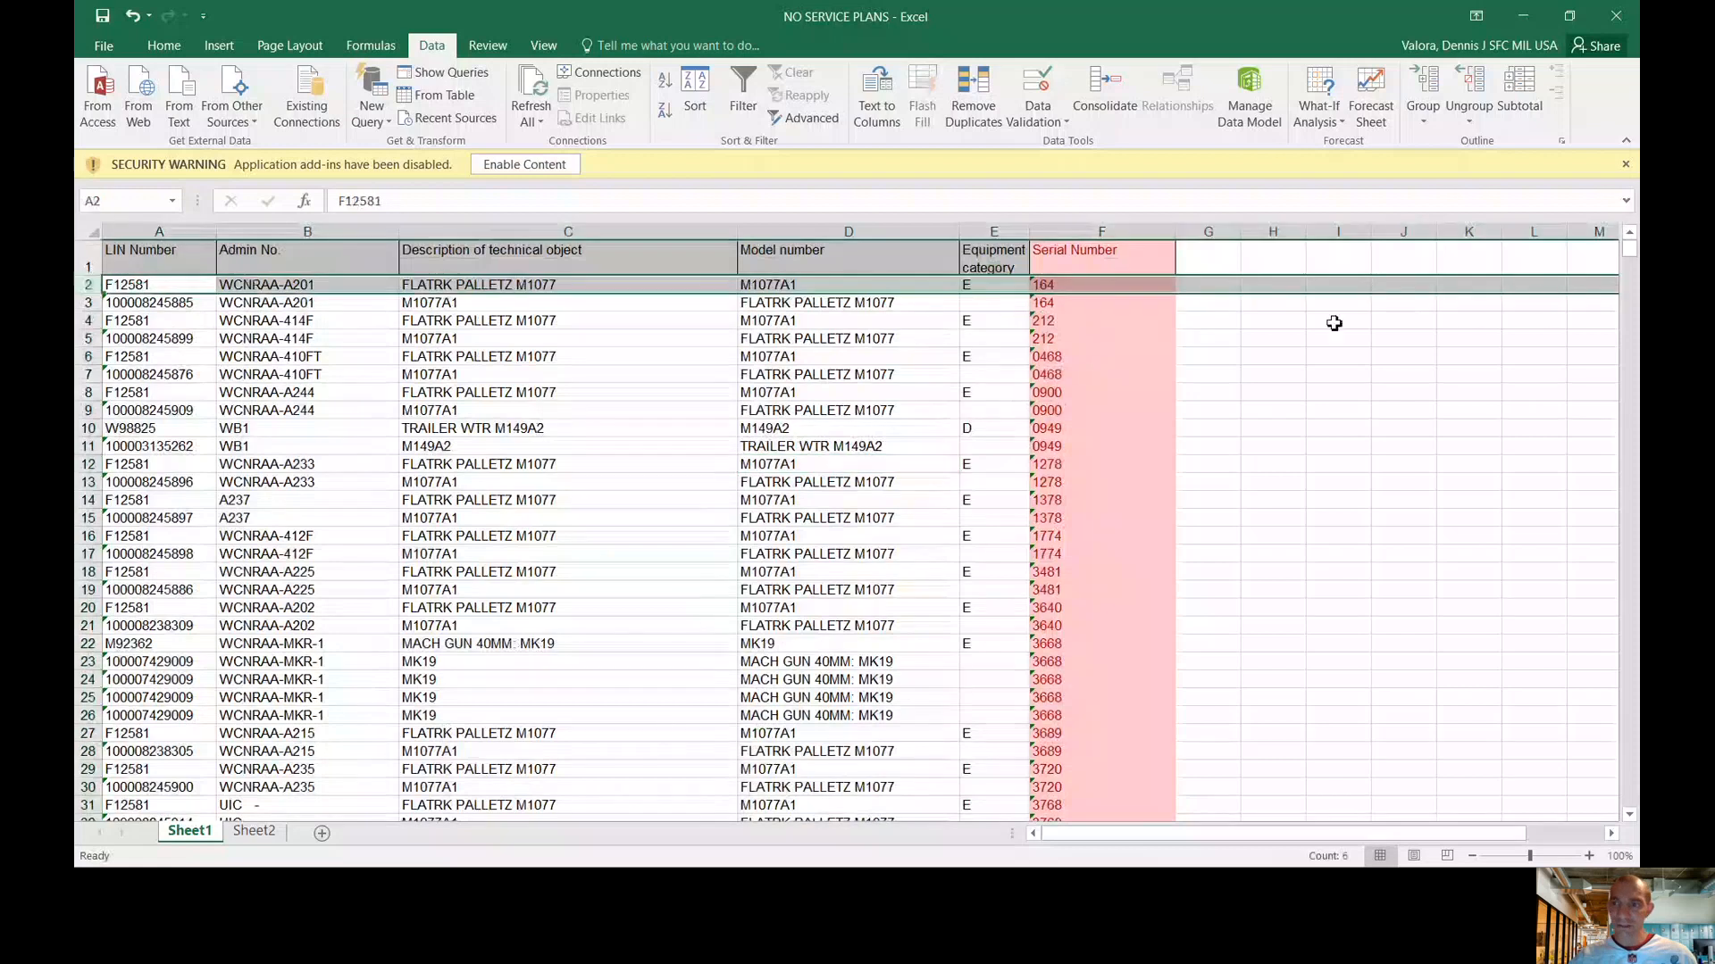
{"action": "left_click_drag", "start_coordinate": [1635, 255], "coordinate": [1631, 668]}
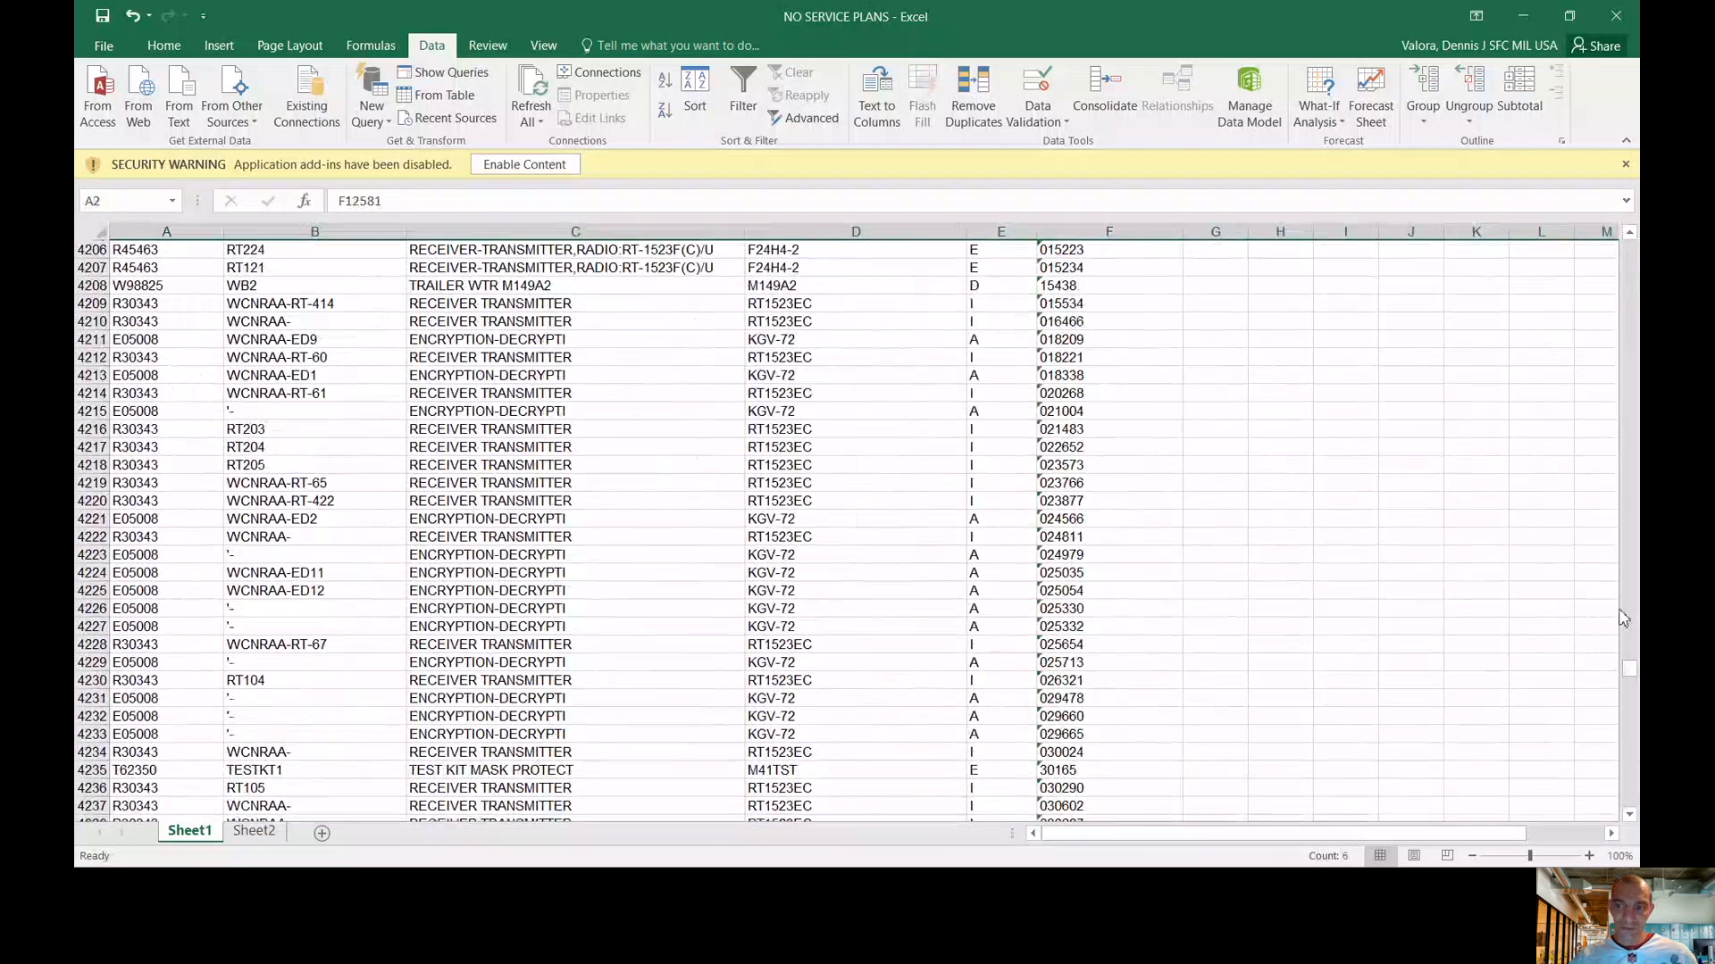
{"action": "scroll", "coordinate": [1405, 620], "scroll_direction": "up", "scroll_amount": 19}
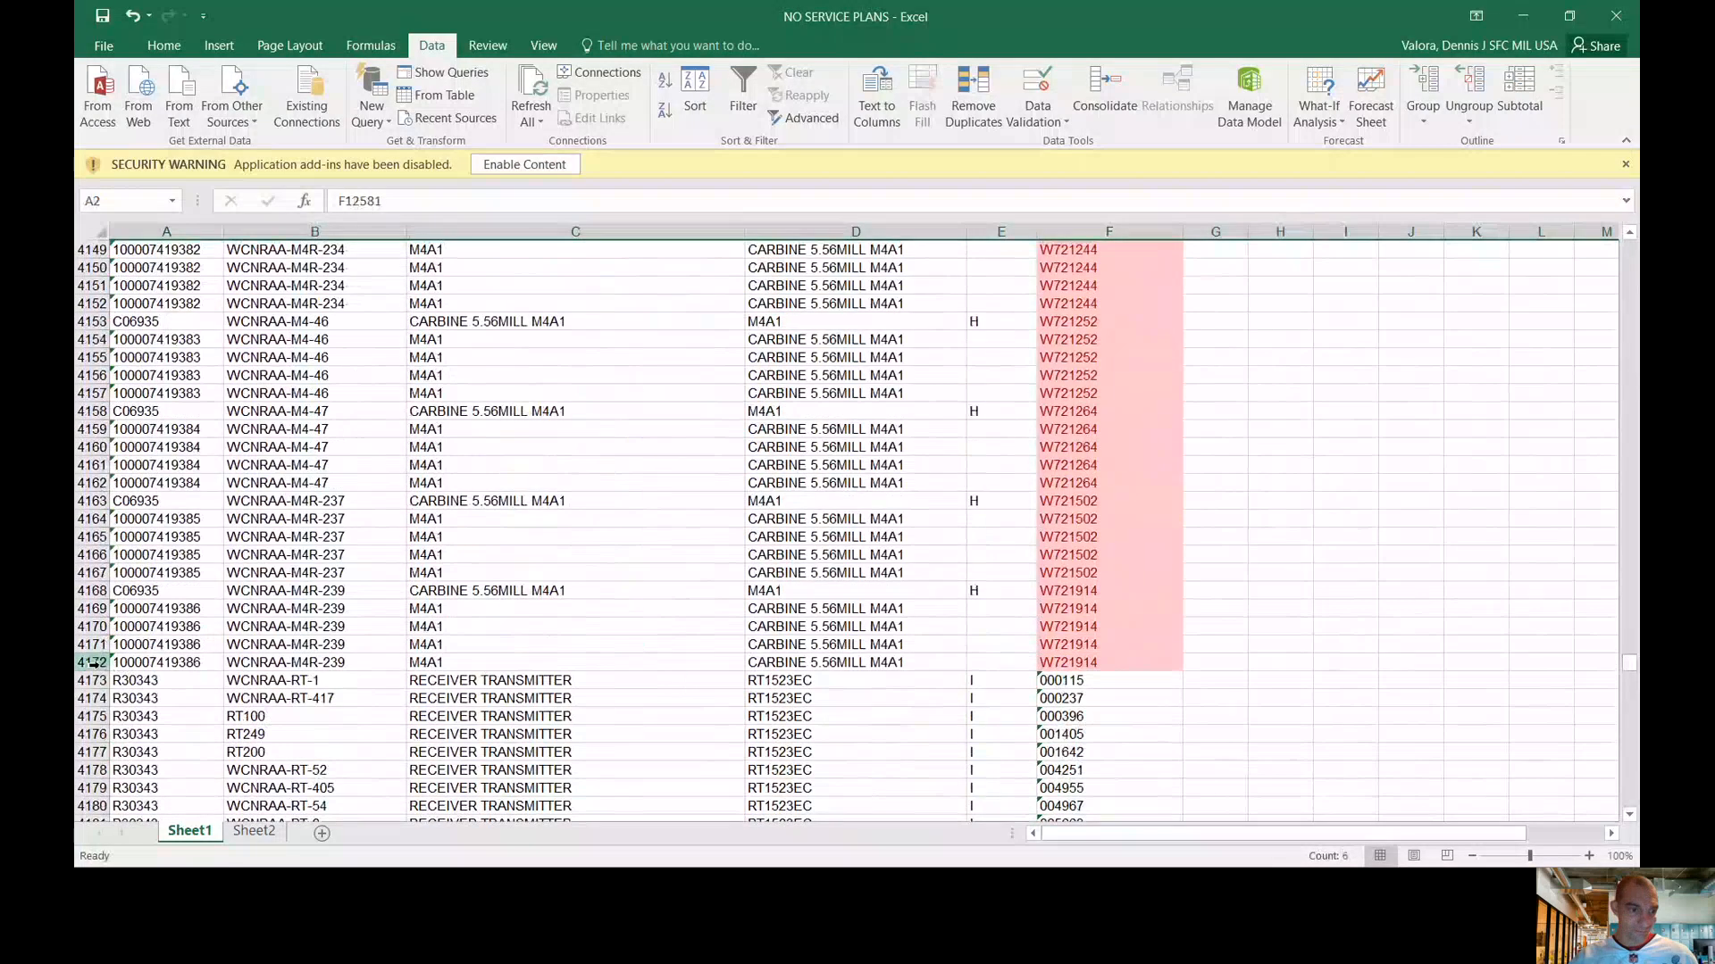
{"action": "left_click", "coordinate": [92, 662], "text": "shift"}
{"action": "right_click", "coordinate": [92, 663]}
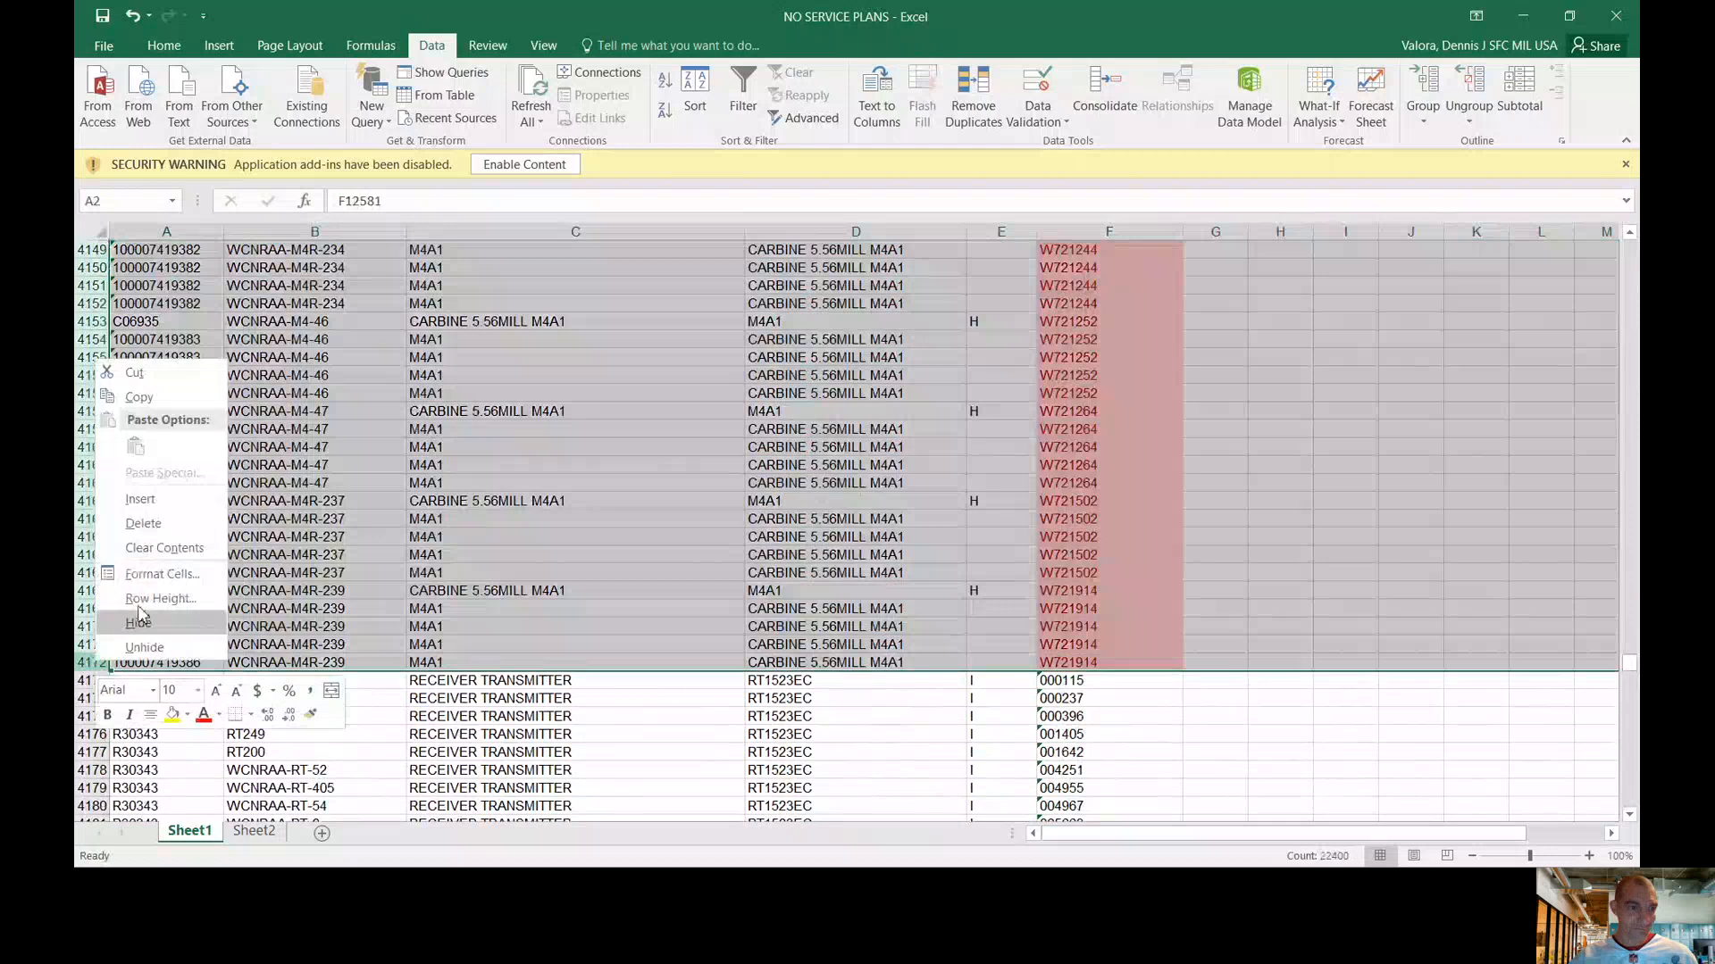
{"action": "left_click", "coordinate": [143, 523]}
{"action": "left_click", "coordinate": [848, 446]}
{"action": "left_click", "coordinate": [471, 357]}
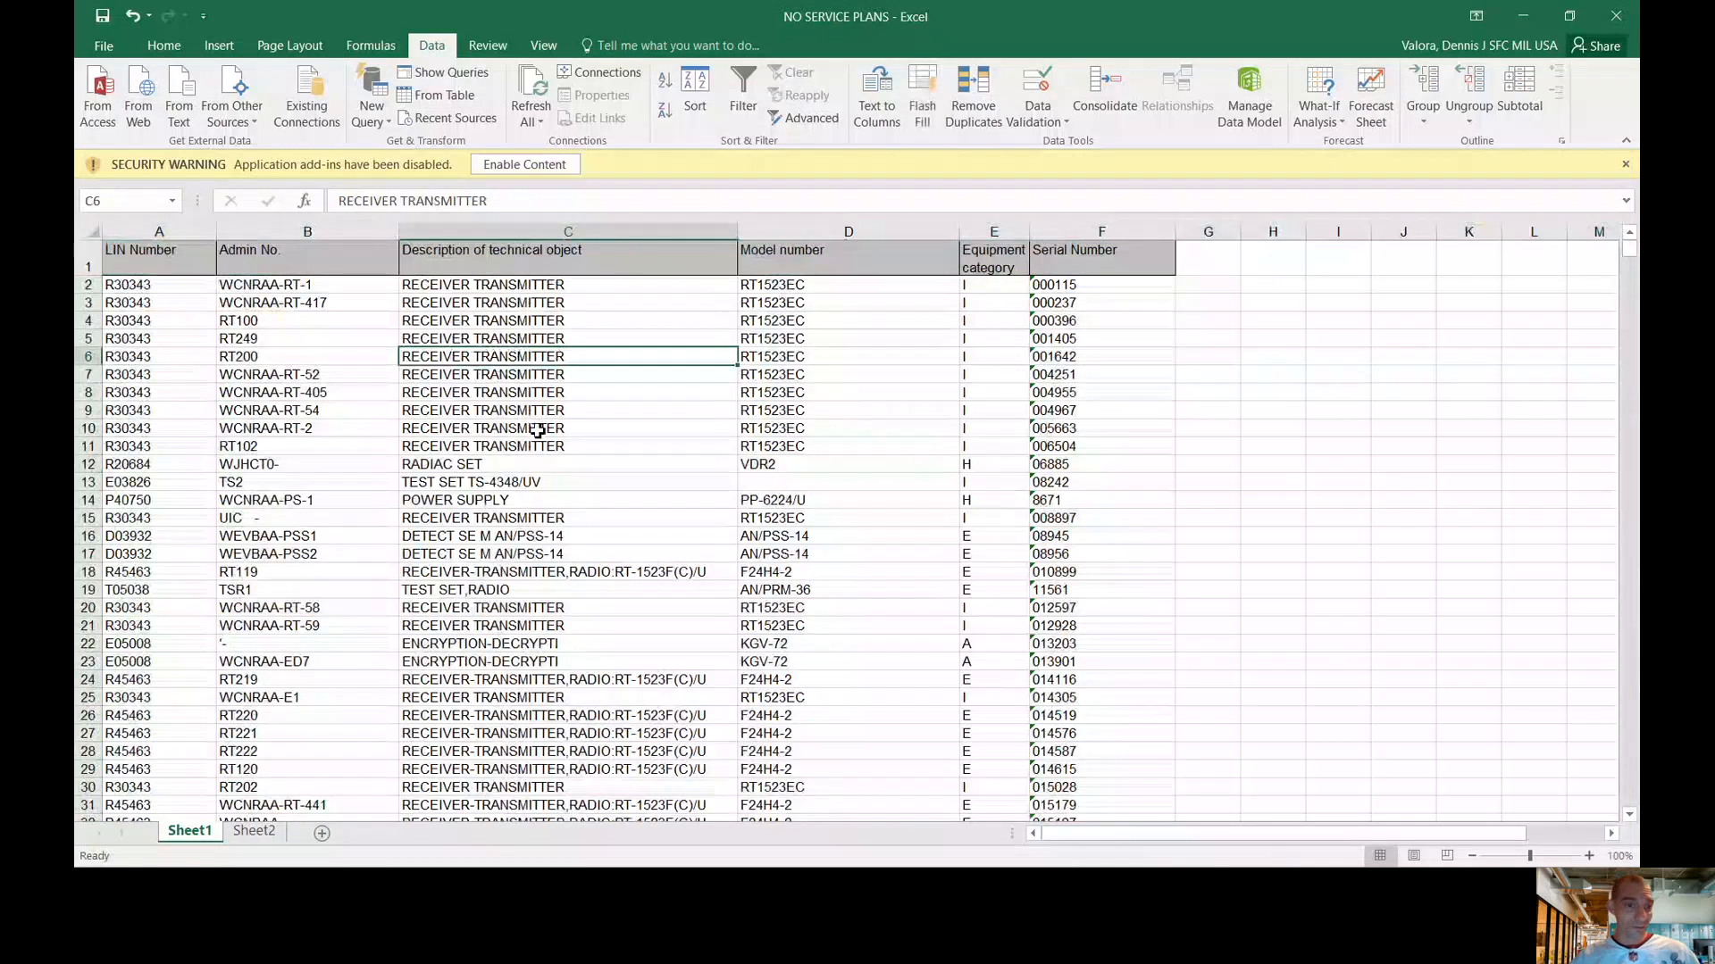
Add filters to the header row and sort the table by Description of technical object from A to Z
{"action": "left_click", "coordinate": [532, 270]}
{"action": "left_click", "coordinate": [835, 270]}
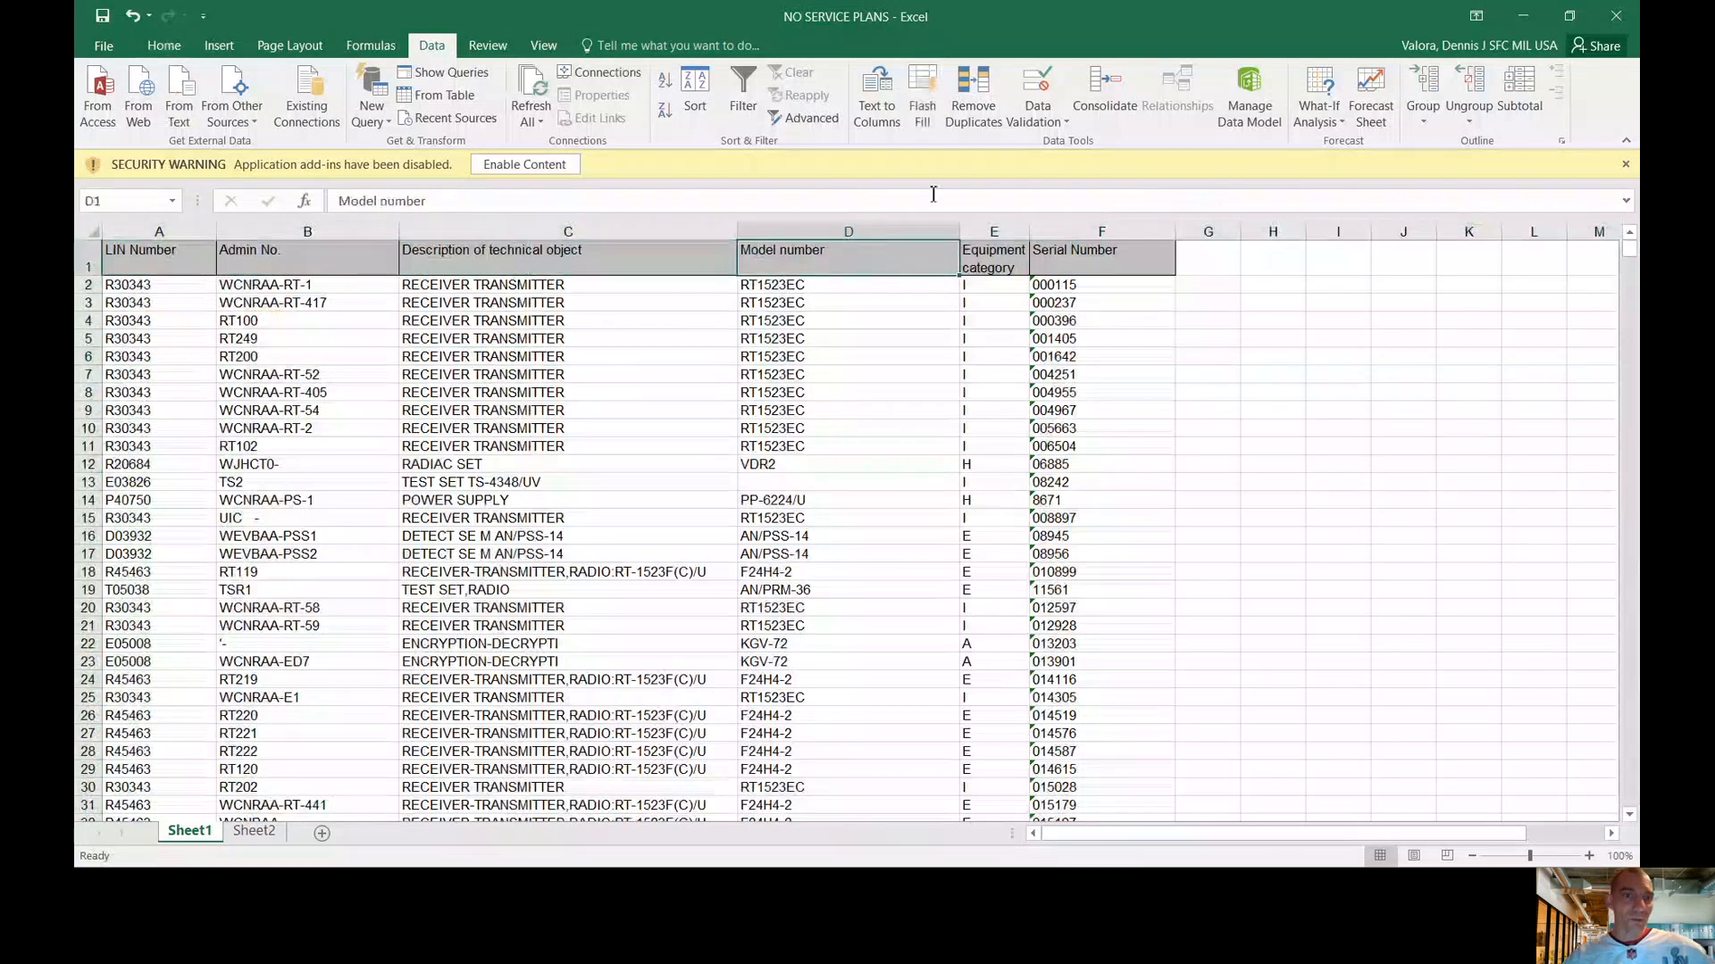
{"action": "left_click", "coordinate": [743, 94]}
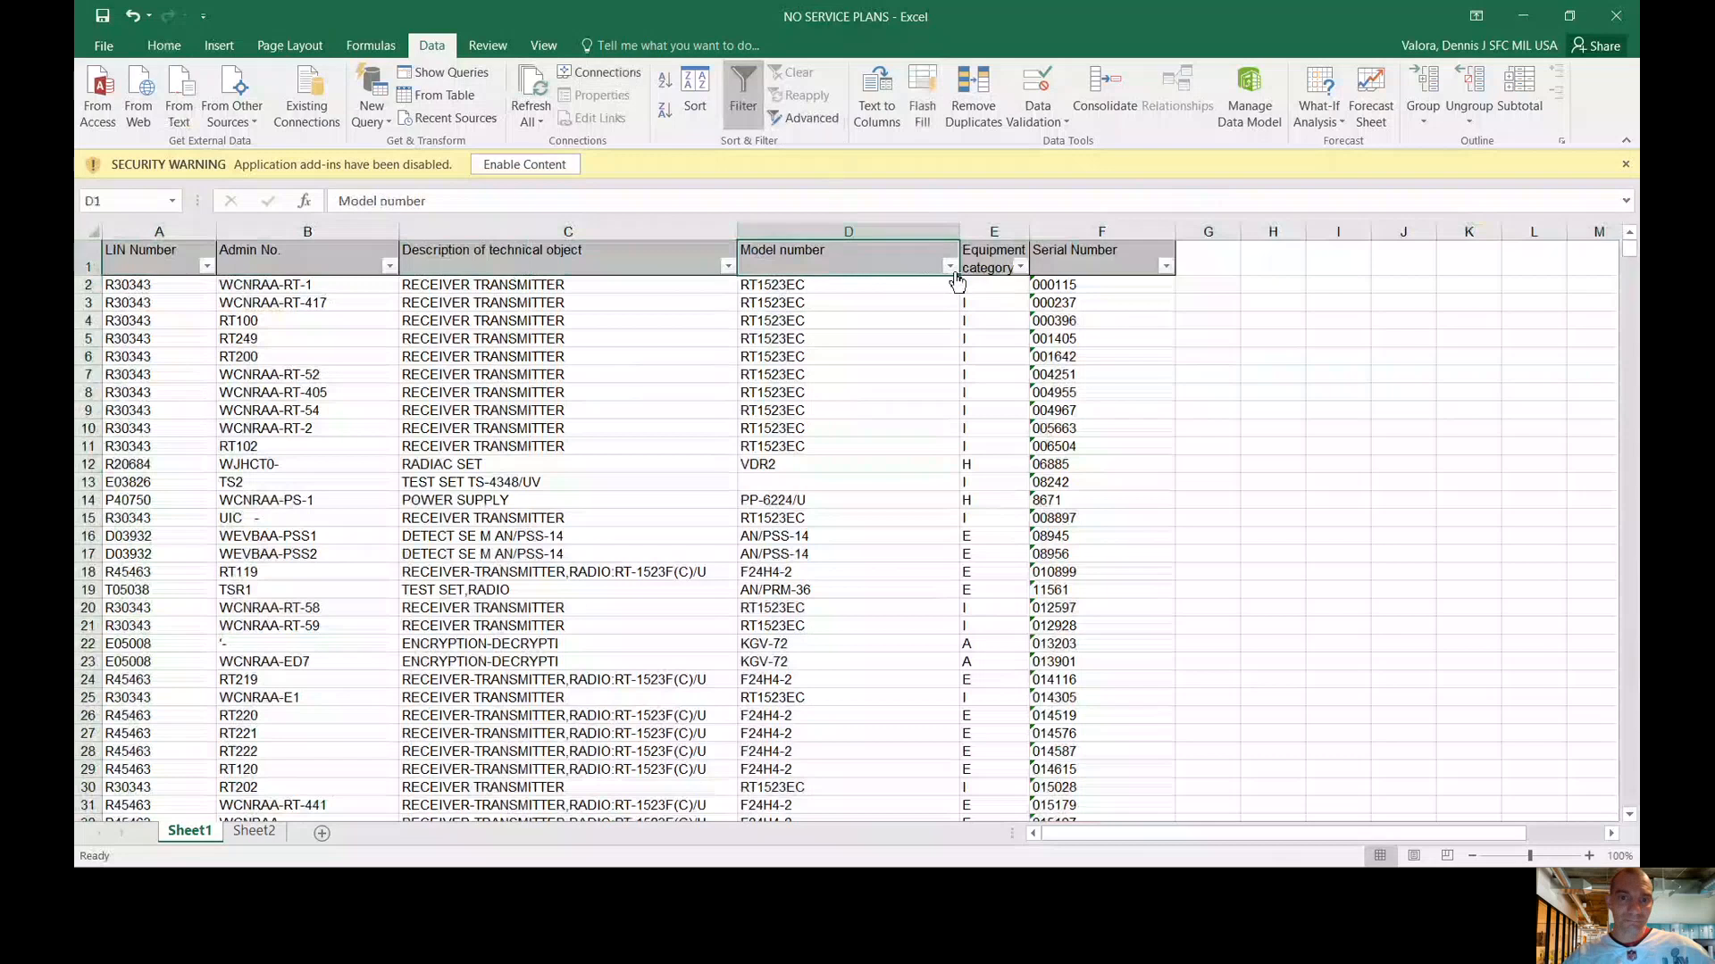
{"action": "left_click", "coordinate": [727, 266]}
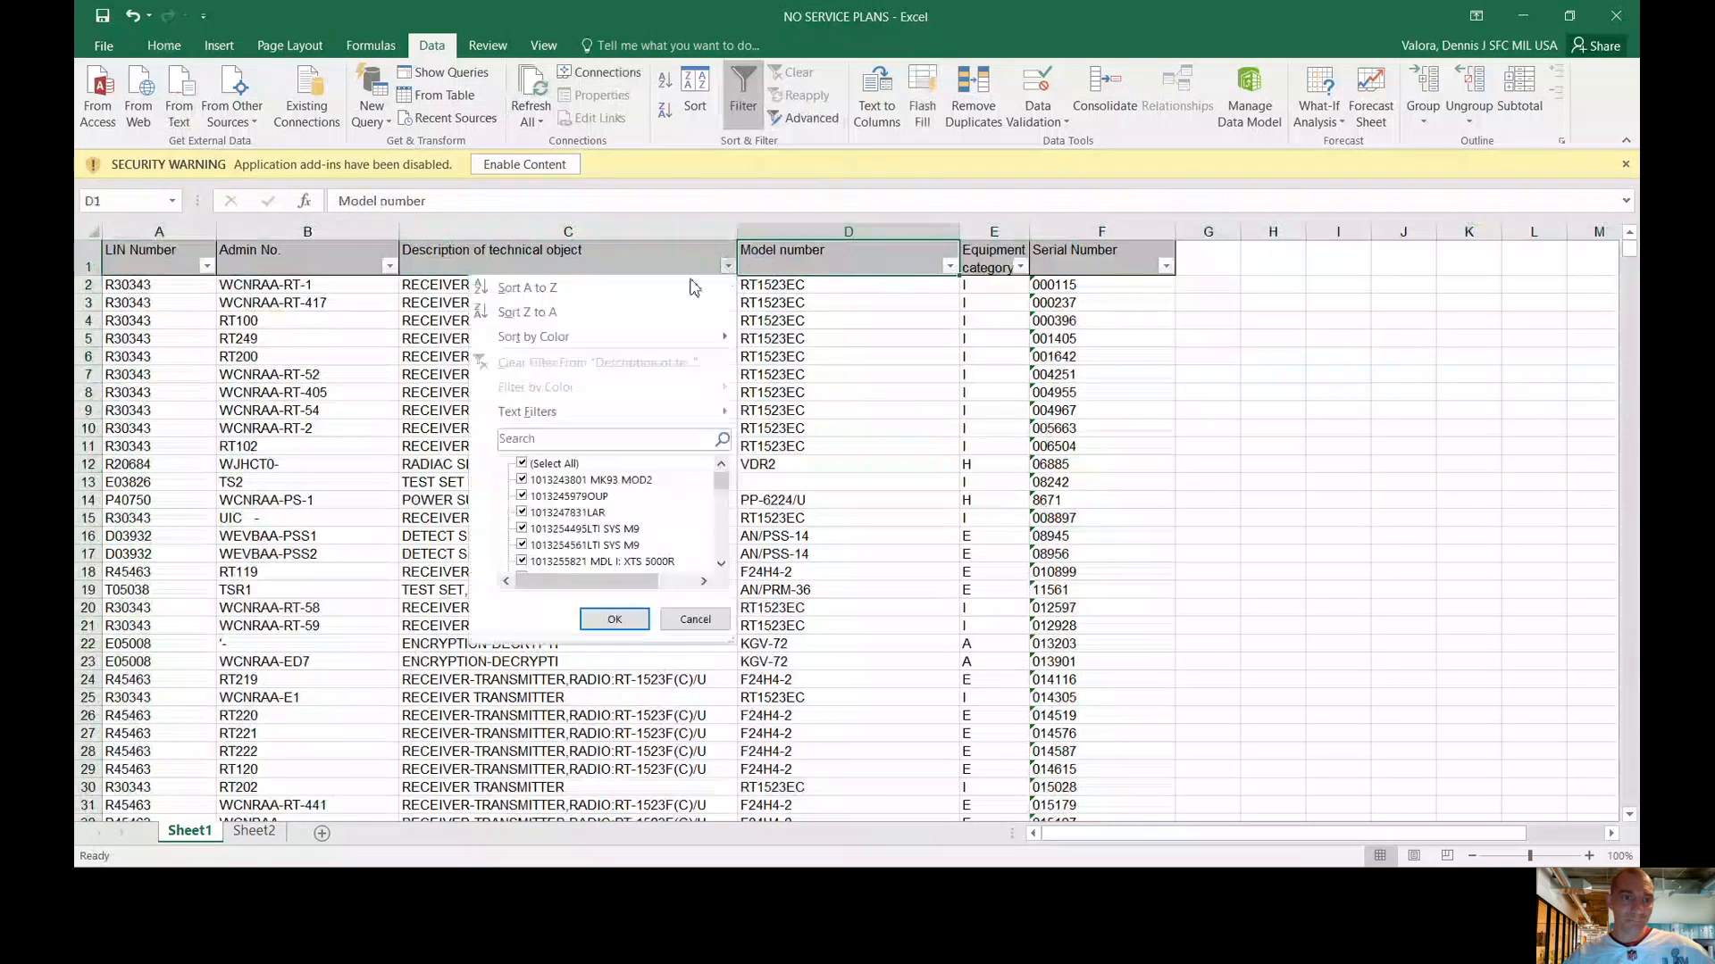
{"action": "left_click", "coordinate": [581, 289]}
Fill the BED CGO FLTTRK IPF M1 rows, A23:F31, with yellow
{"action": "scroll", "coordinate": [517, 464], "scroll_direction": "down", "scroll_amount": 6}
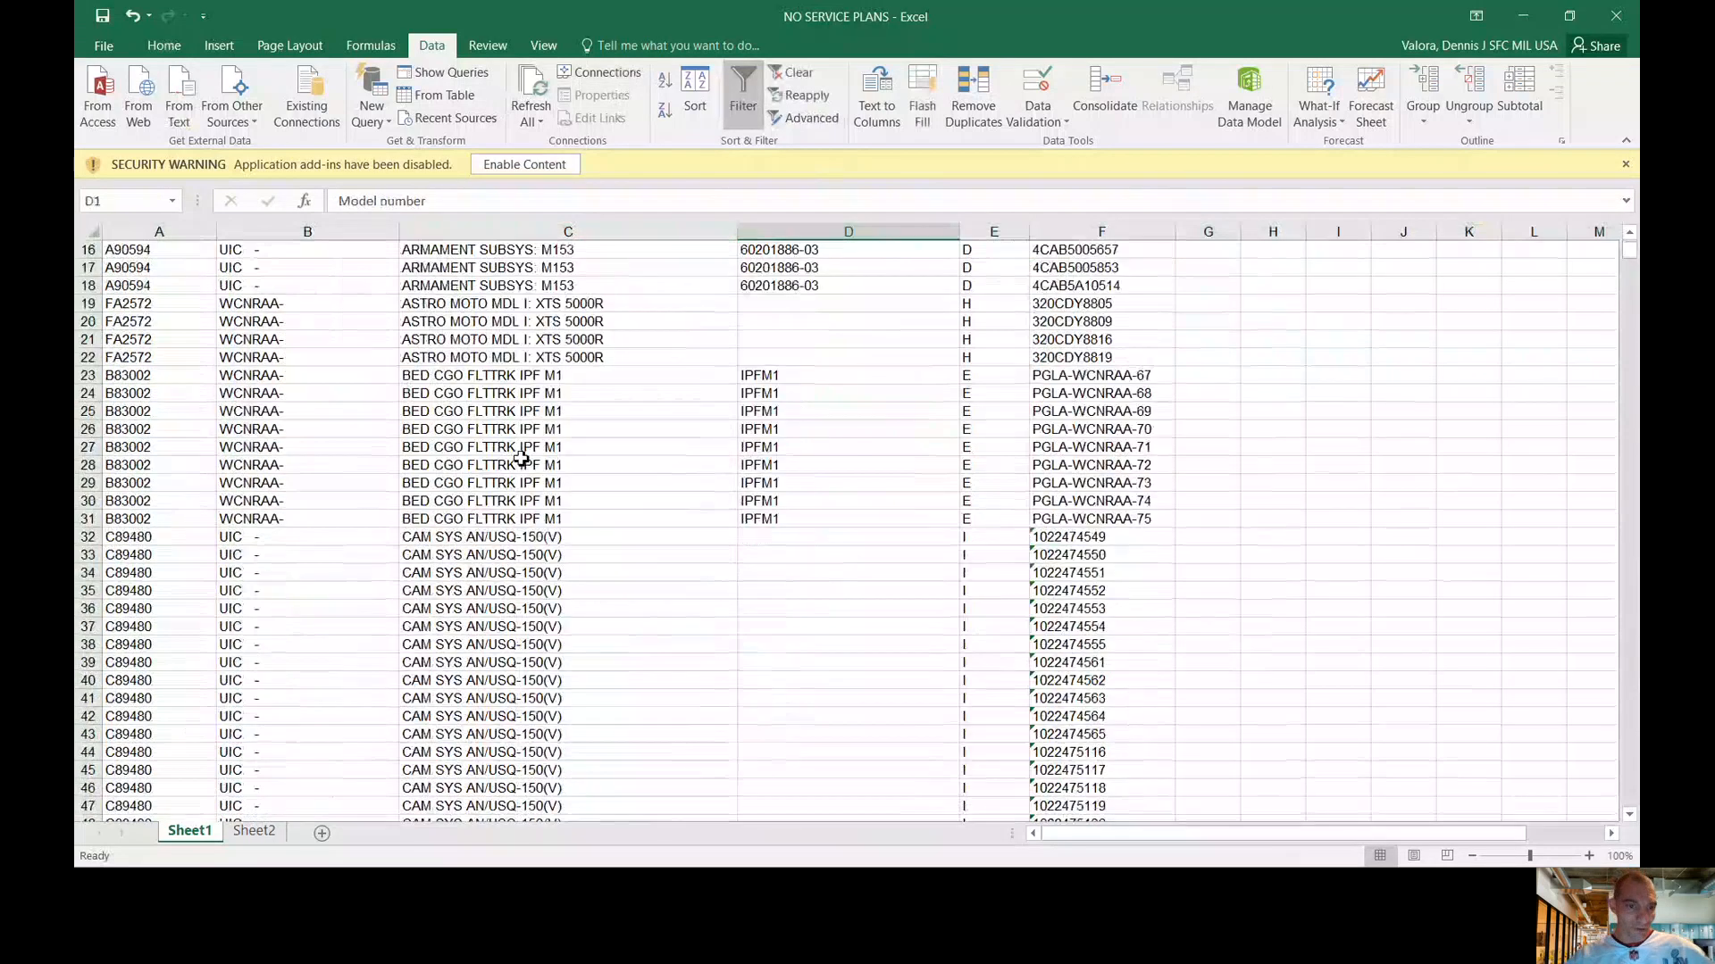
{"action": "scroll", "coordinate": [500, 446], "scroll_direction": "up", "scroll_amount": 2}
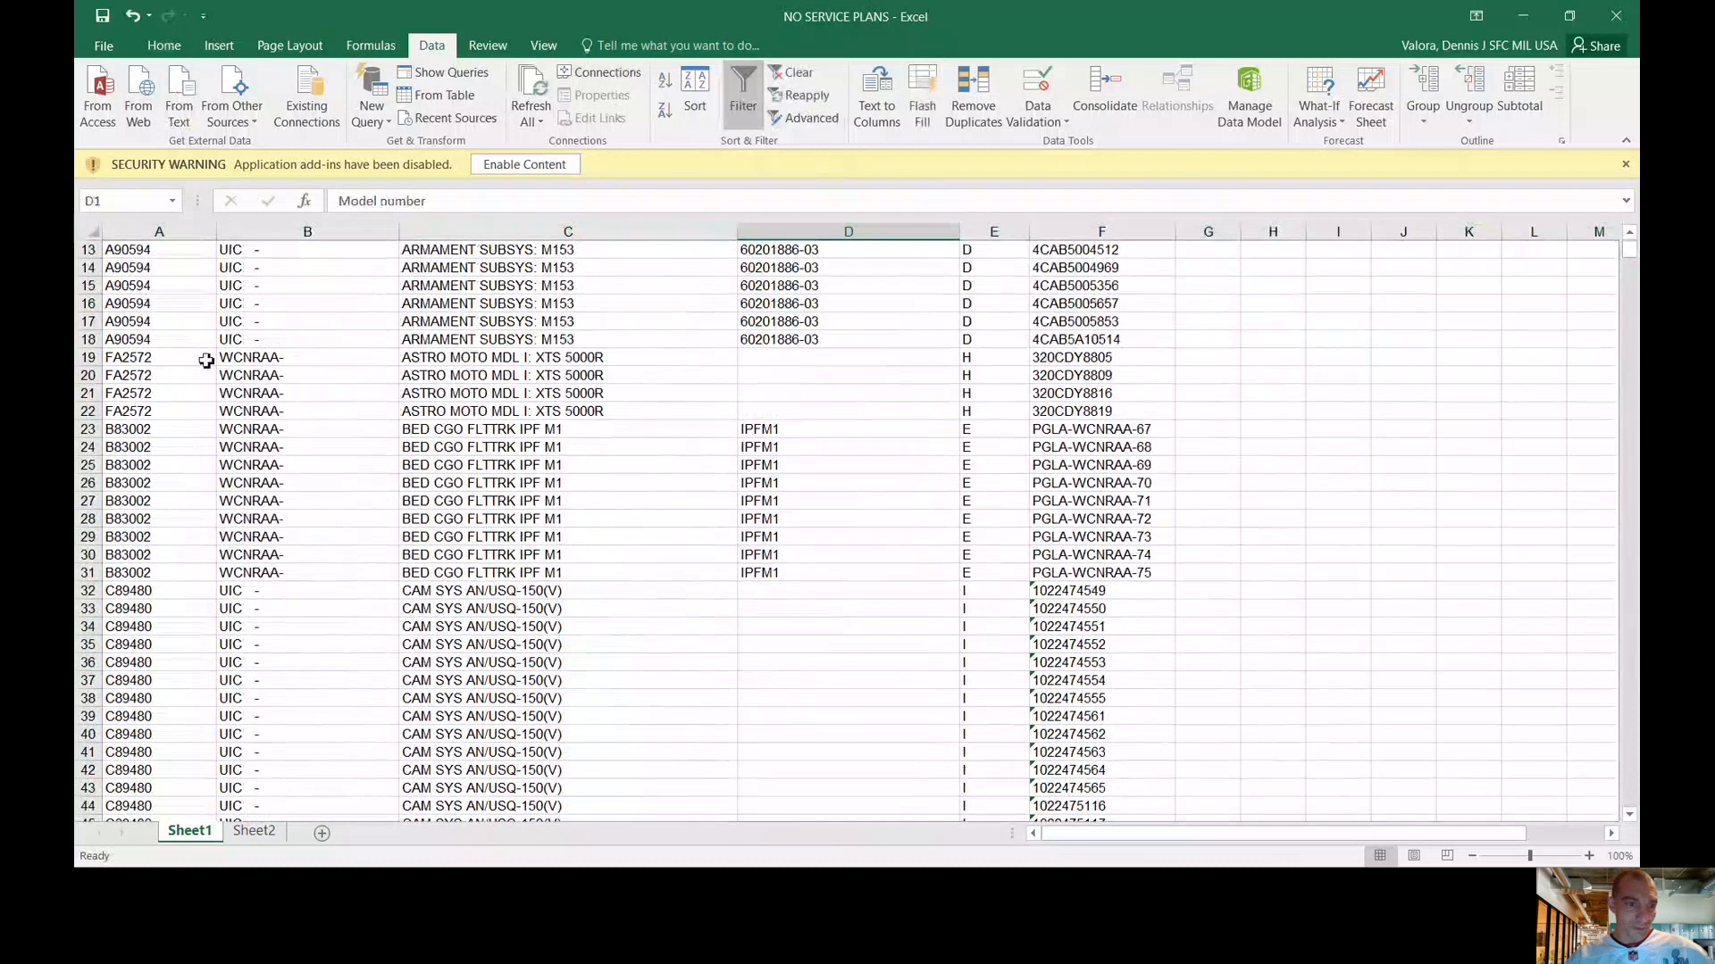
{"action": "left_click_drag", "start_coordinate": [138, 426], "coordinate": [1127, 576]}
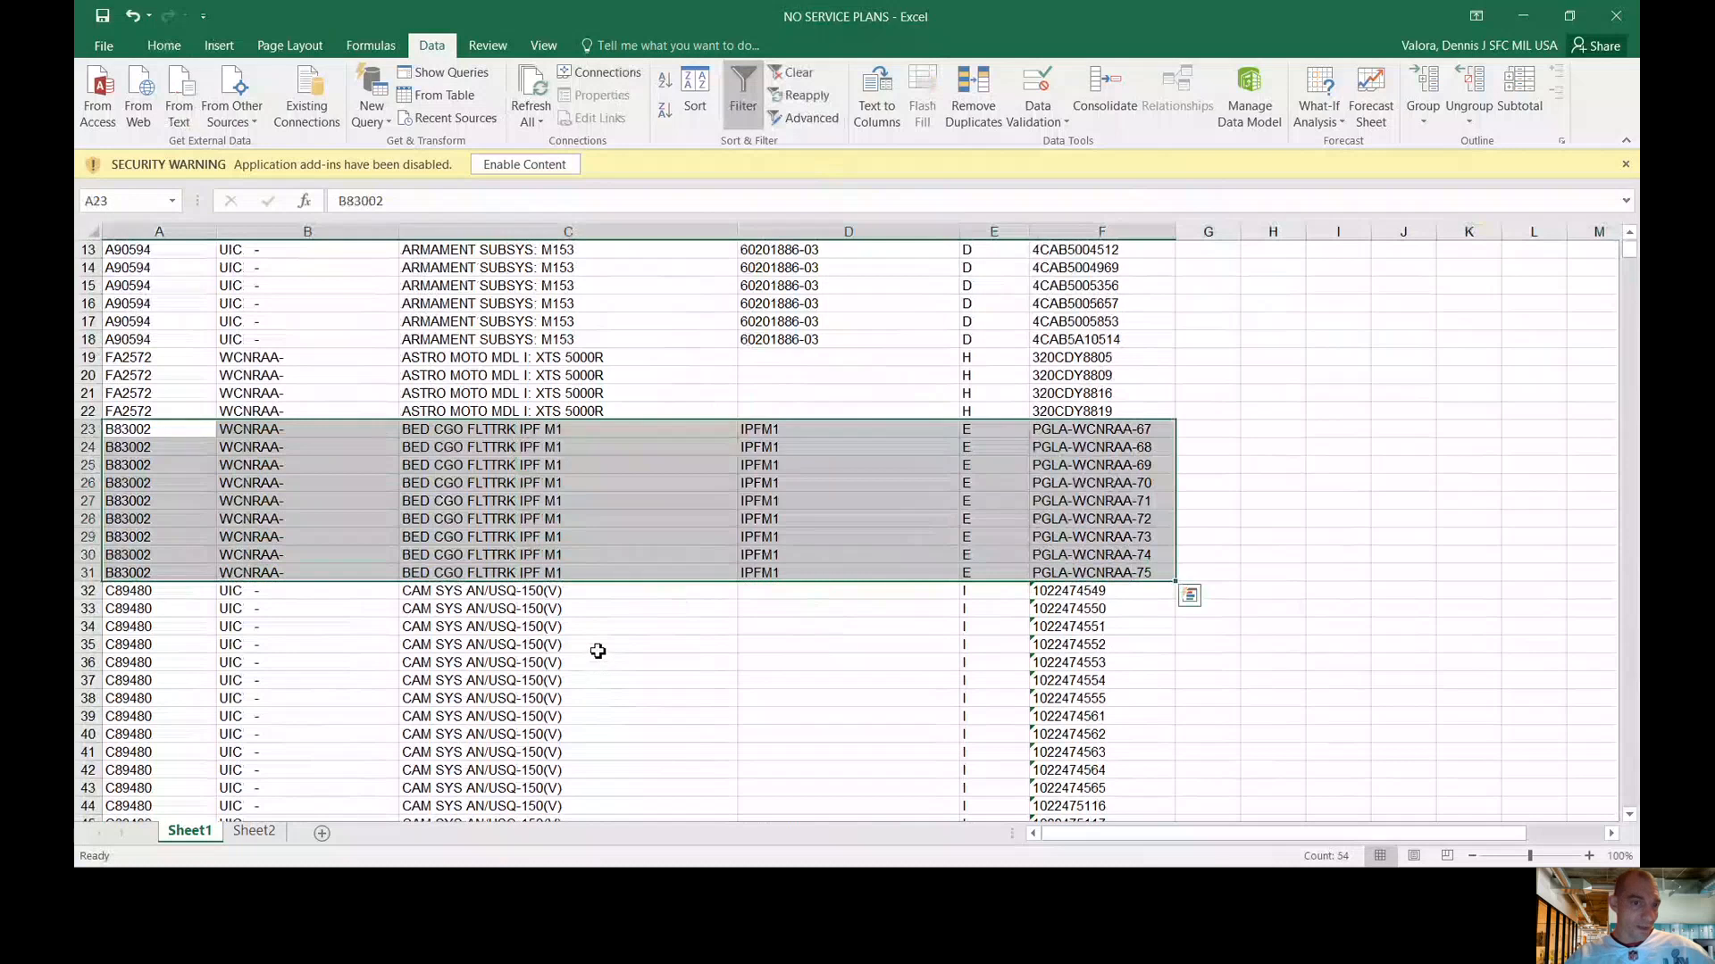
{"action": "left_click", "coordinate": [165, 45]}
{"action": "left_click", "coordinate": [361, 110]}
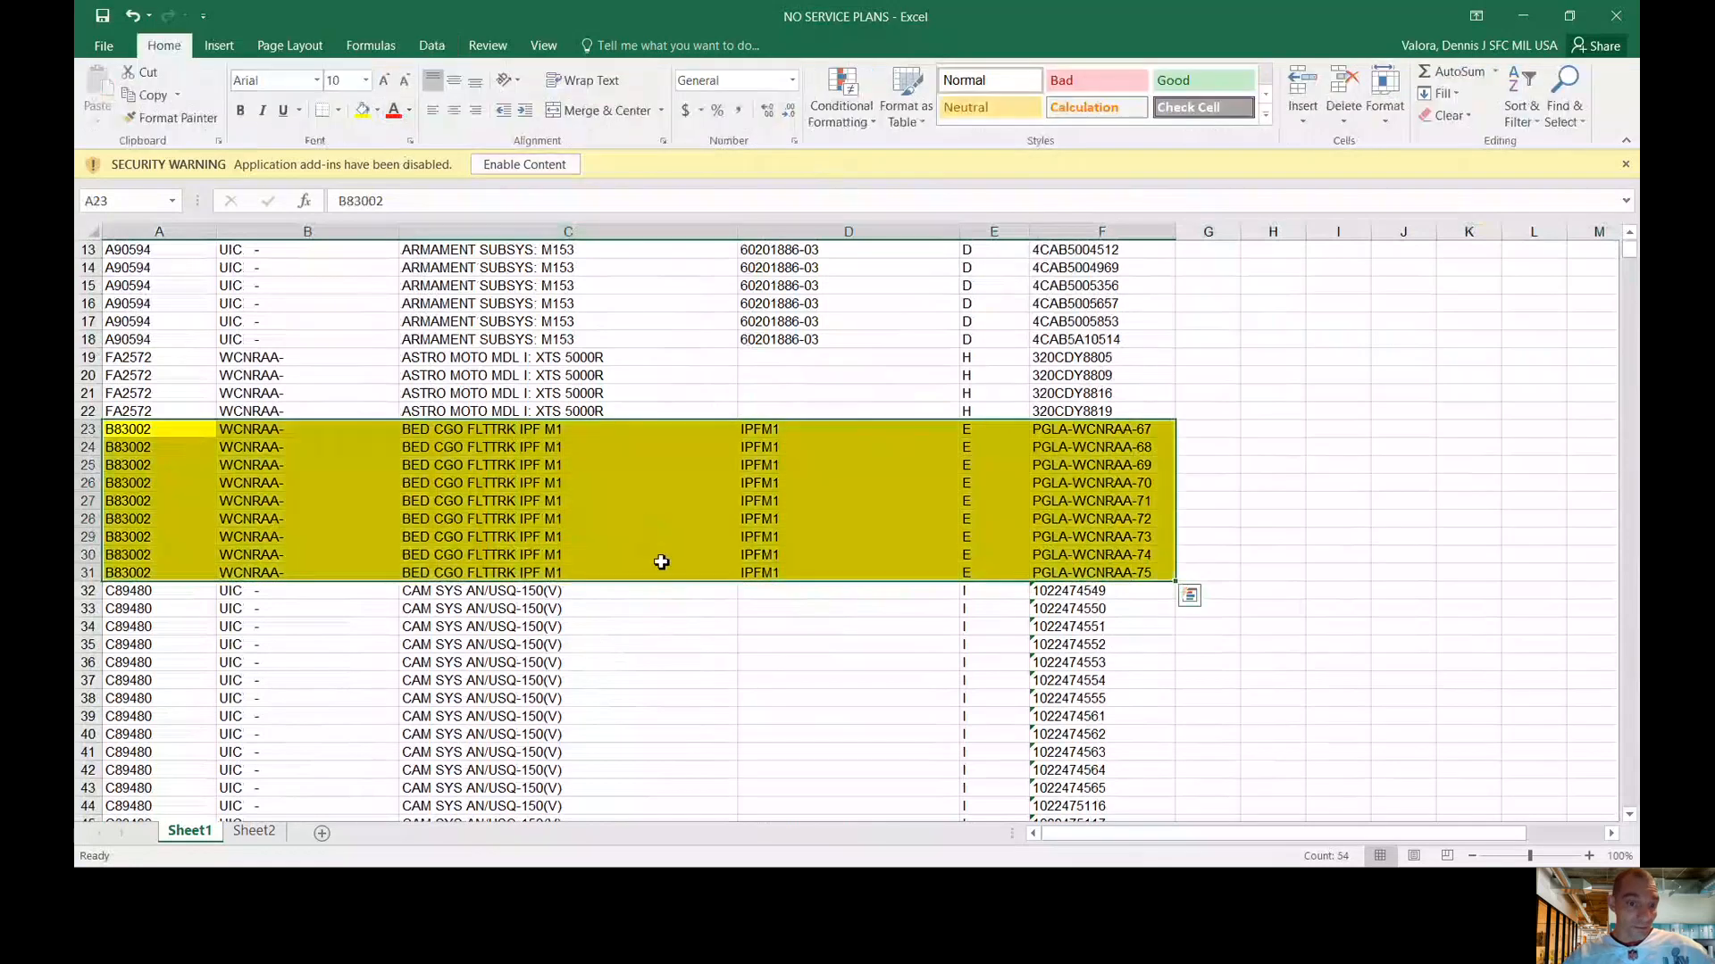
Look through the sorted list of remaining equipment for items without service plans, and return to the top of the sheet
{"action": "scroll", "coordinate": [709, 631], "scroll_direction": "down", "scroll_amount": 7}
{"action": "scroll", "coordinate": [710, 631], "scroll_direction": "down", "scroll_amount": 20}
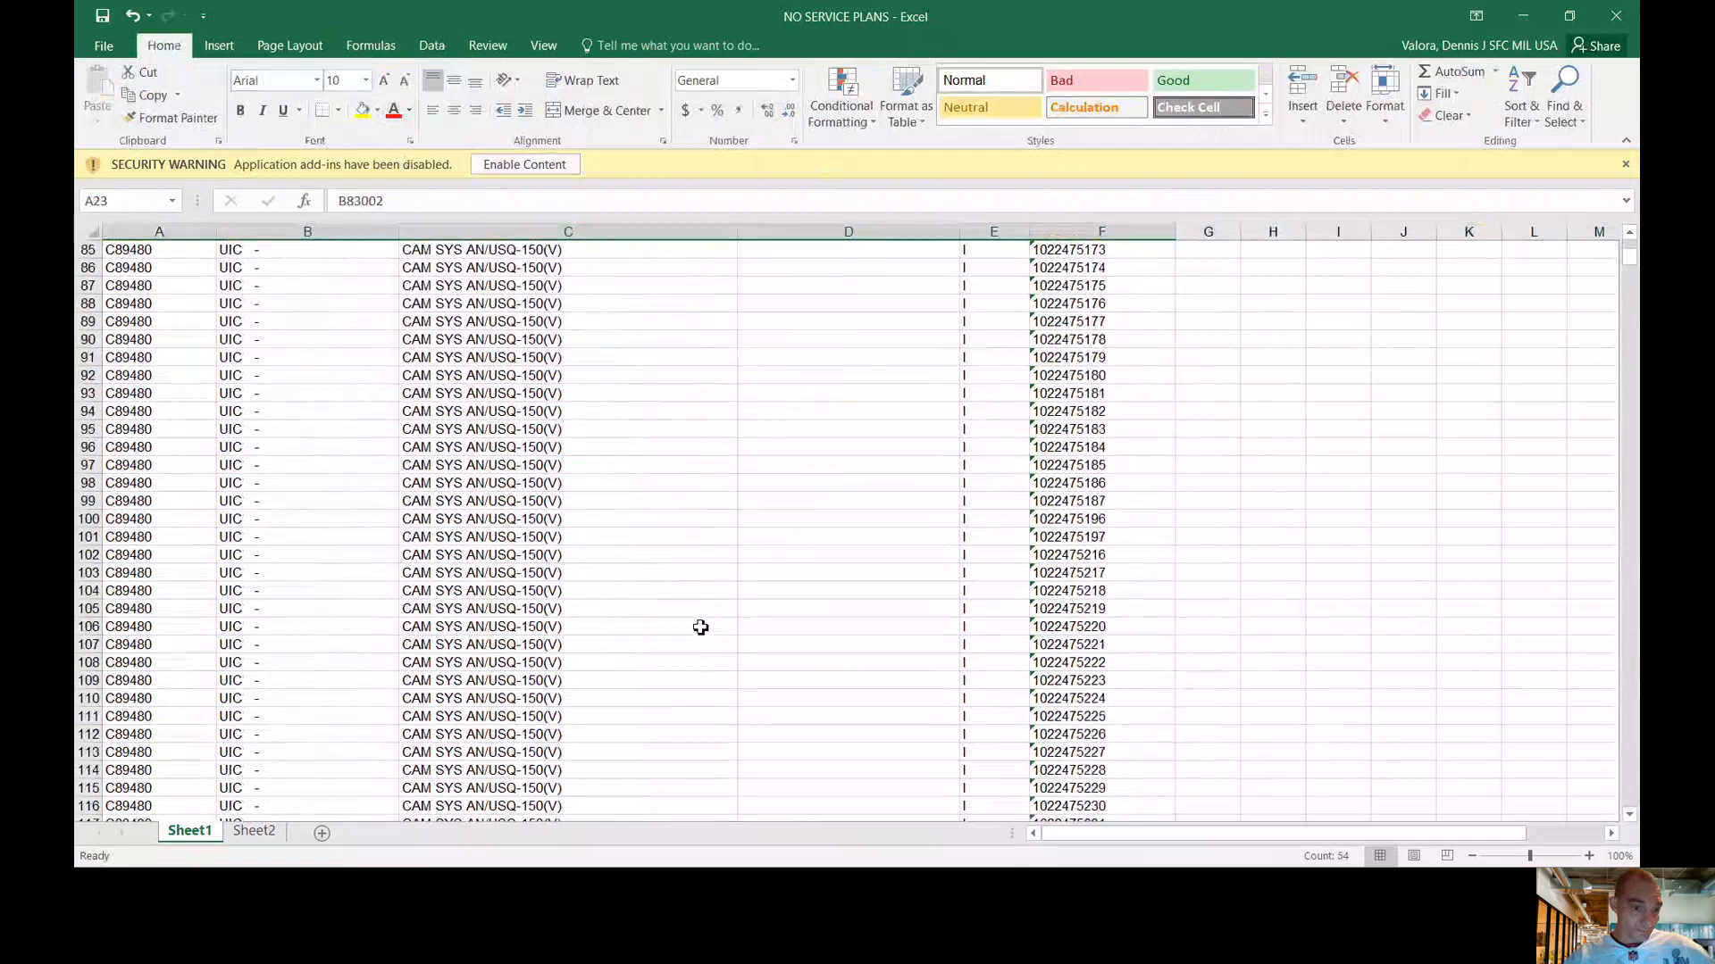
{"action": "scroll", "coordinate": [711, 600], "scroll_direction": "down", "scroll_amount": 20}
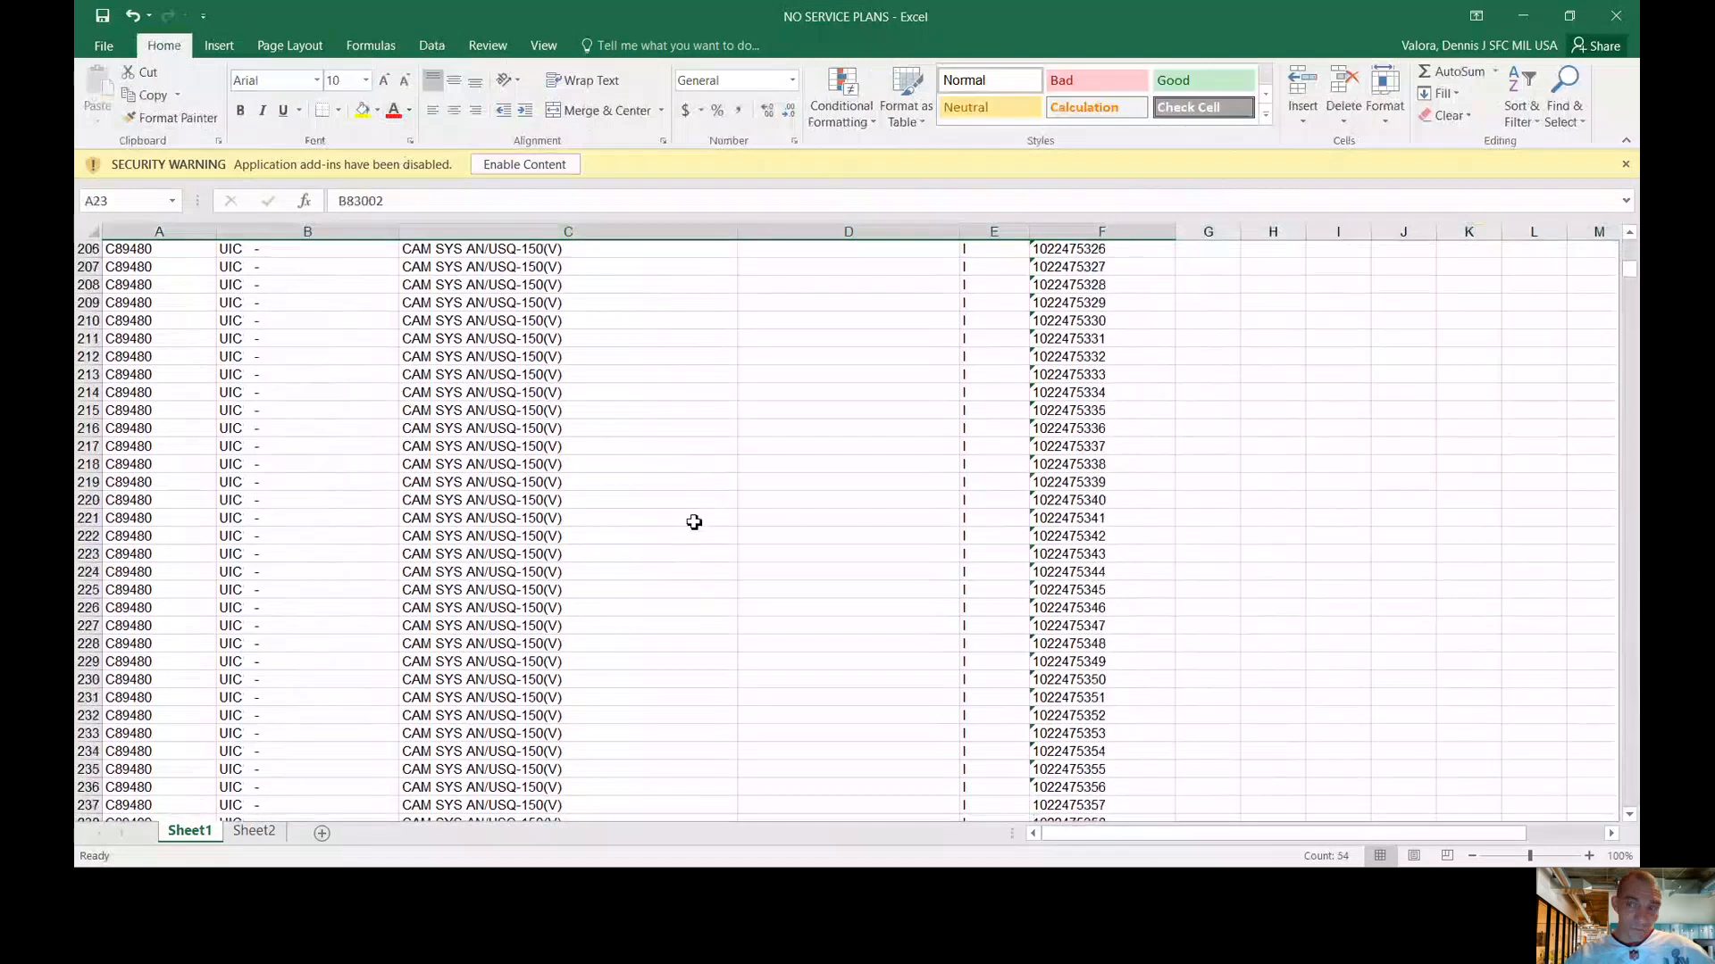
{"action": "left_click_drag", "start_coordinate": [1631, 276], "coordinate": [1631, 344]}
{"action": "scroll", "coordinate": [677, 507], "scroll_direction": "down", "scroll_amount": 10}
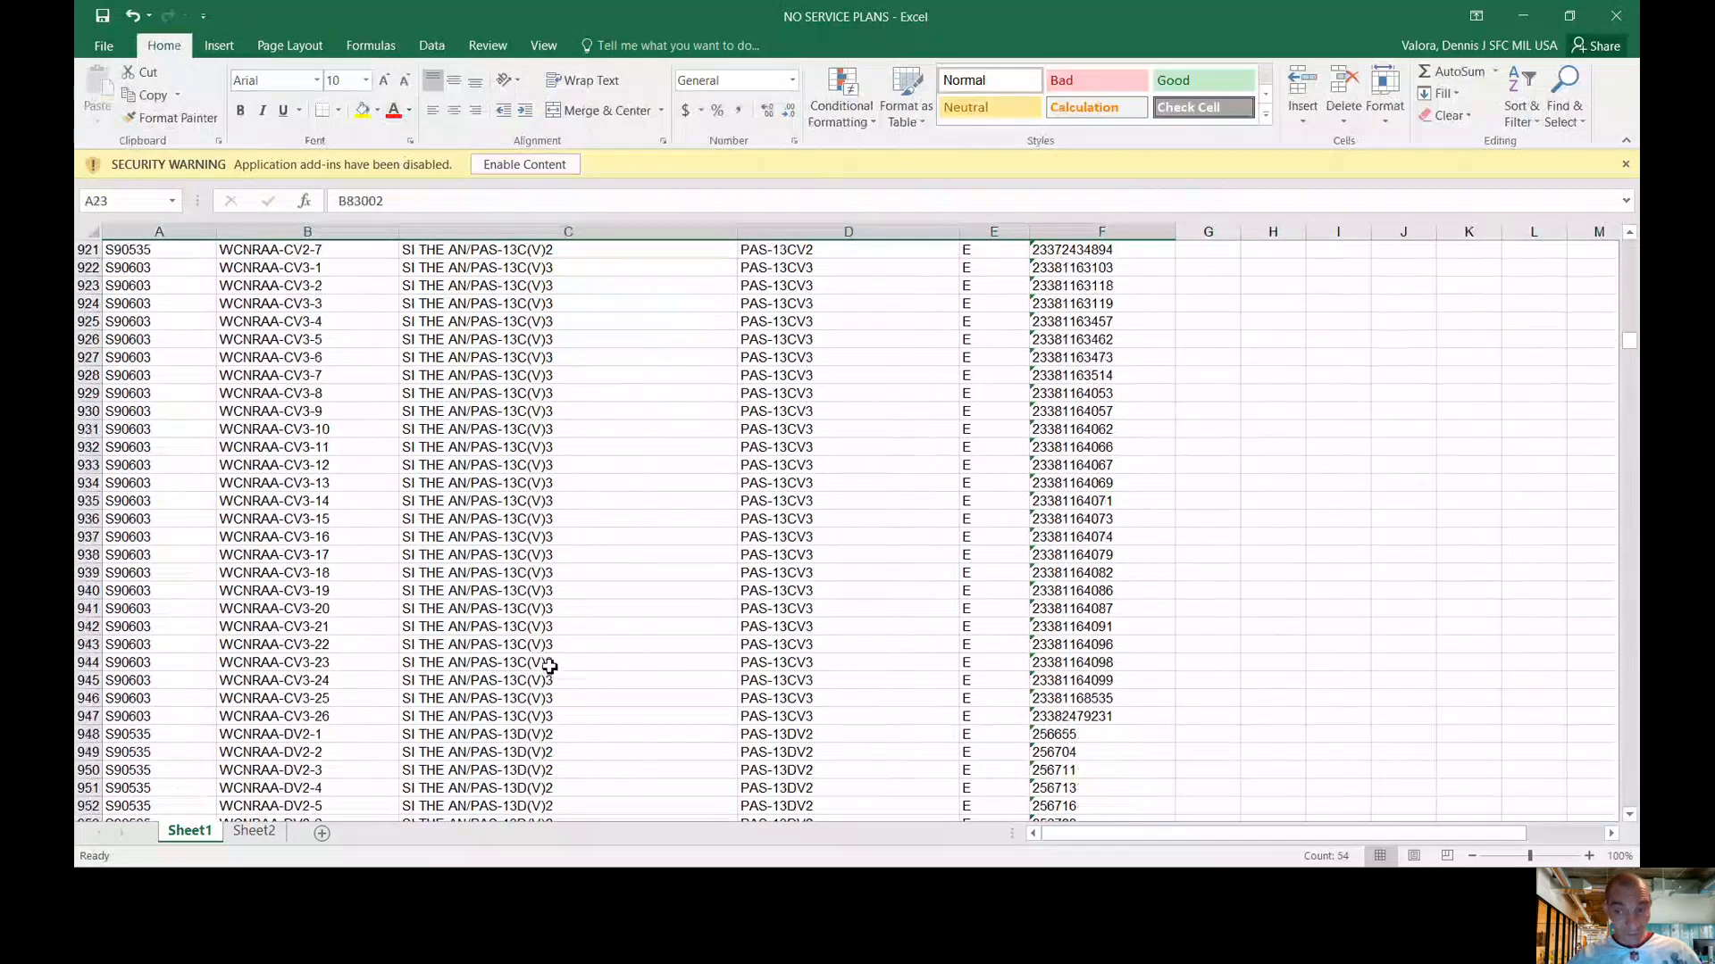
{"action": "left_click", "coordinate": [1189, 518]}
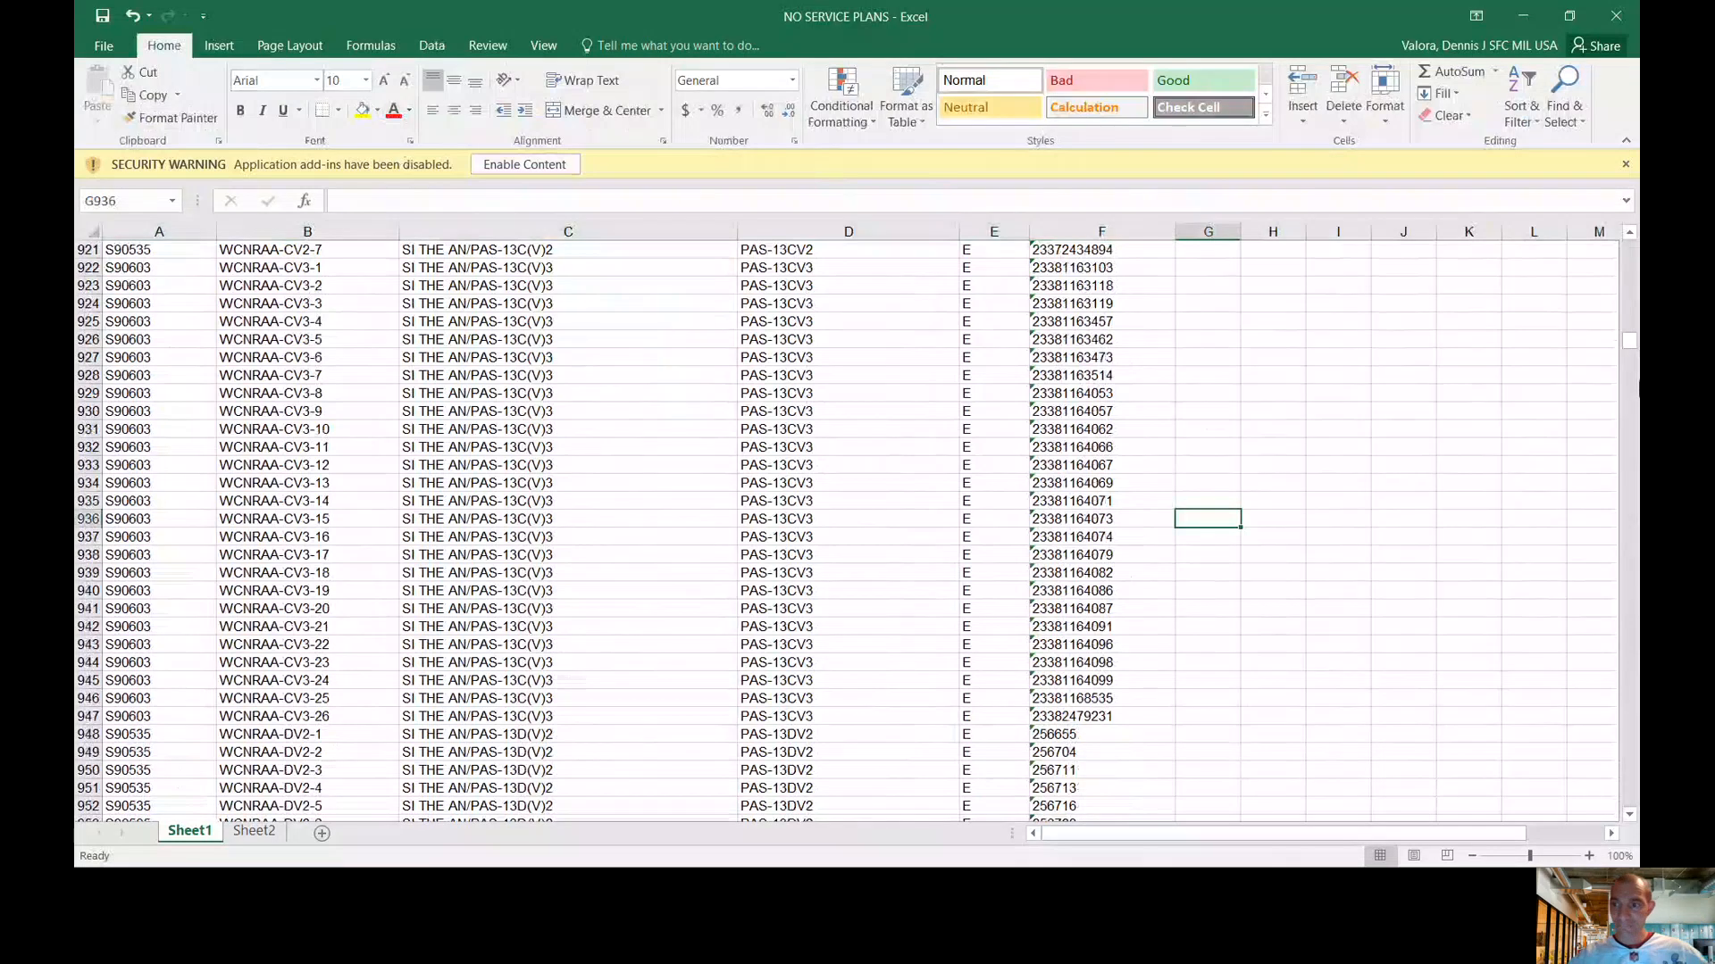
{"action": "left_click_drag", "start_coordinate": [1630, 357], "coordinate": [1630, 243]}
{"action": "left_click", "coordinate": [847, 505]}
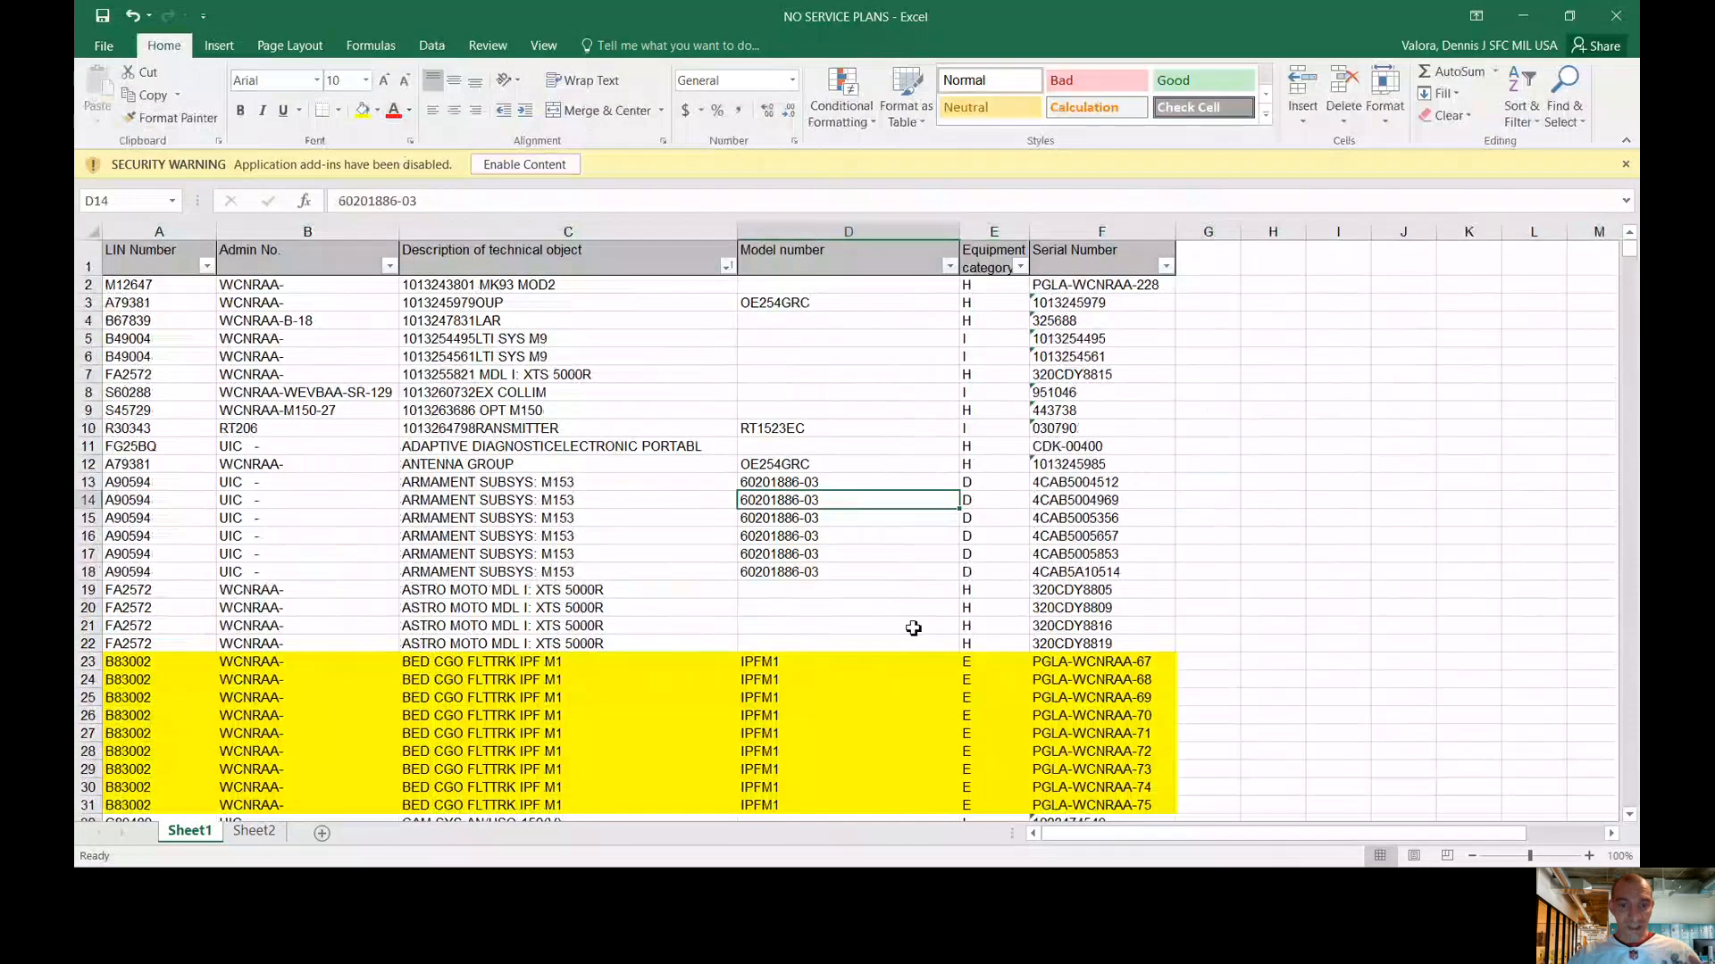
{"action": "left_click", "coordinate": [1196, 484]}
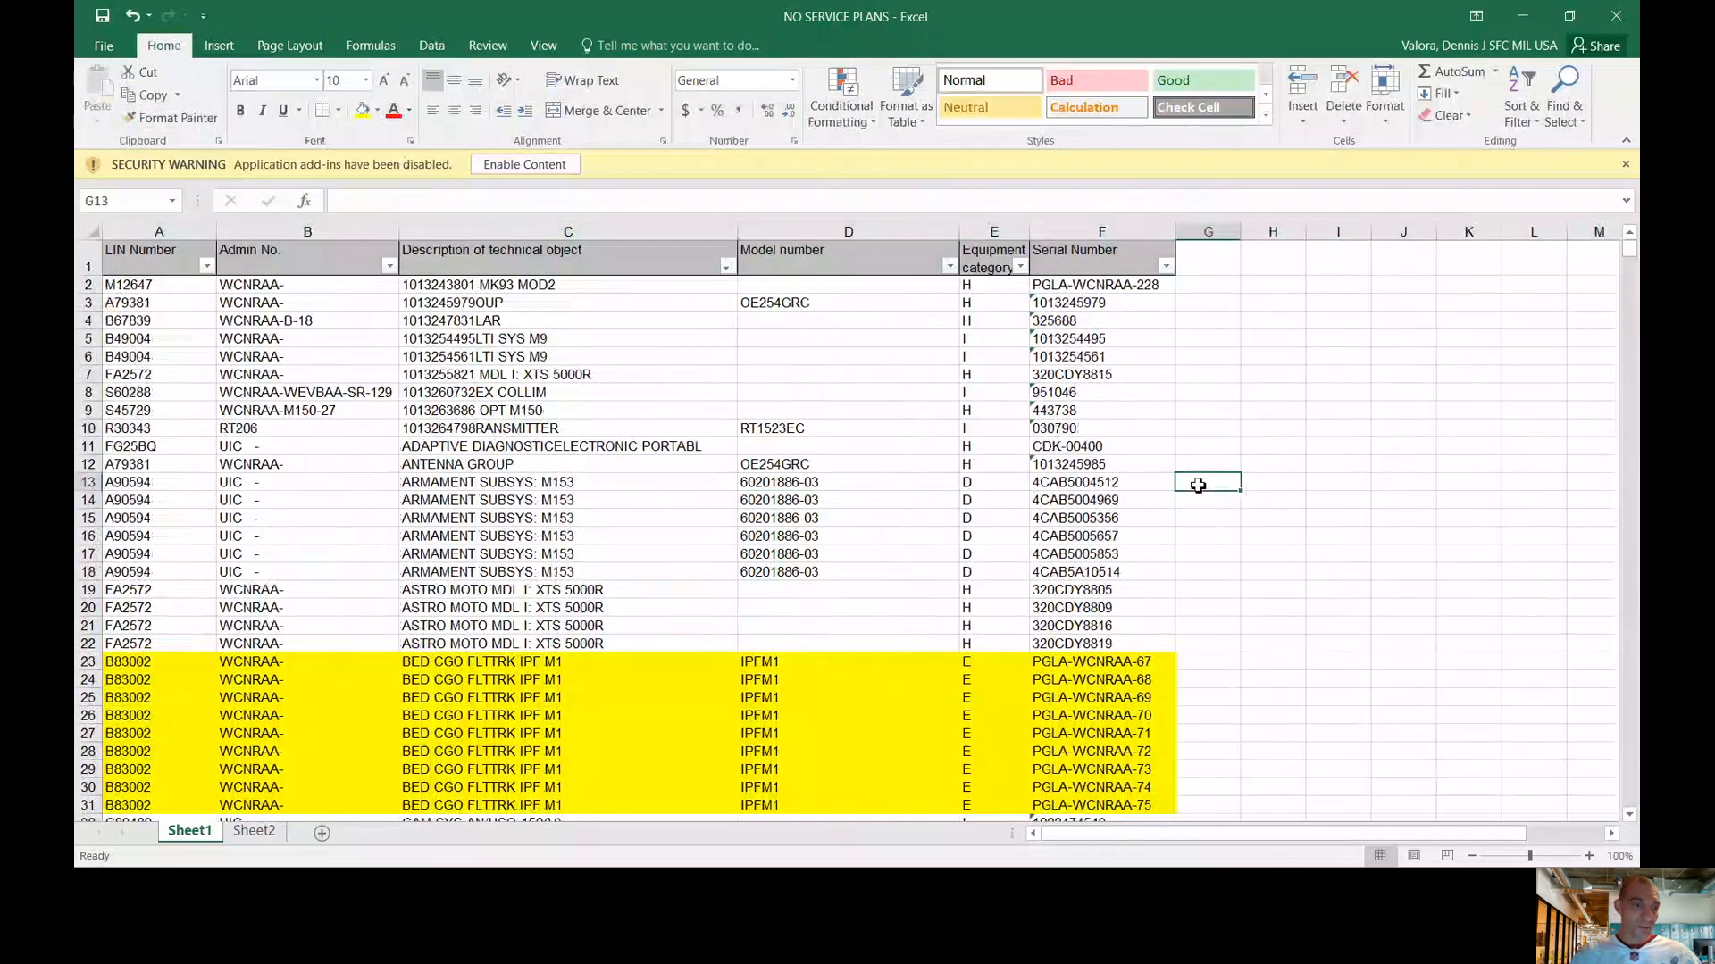